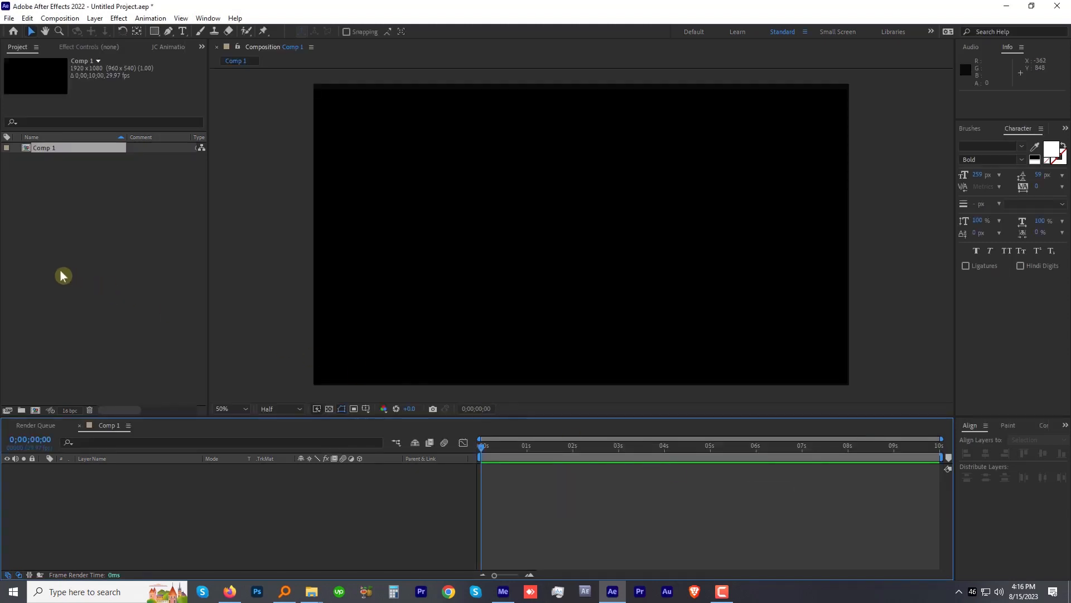
# Step: Create a text layer reading FLICKER and center its anchor point and position in the composition
pyautogui.click(182, 31)
pyautogui.click(434, 229)
pyautogui.write('FLICKER')
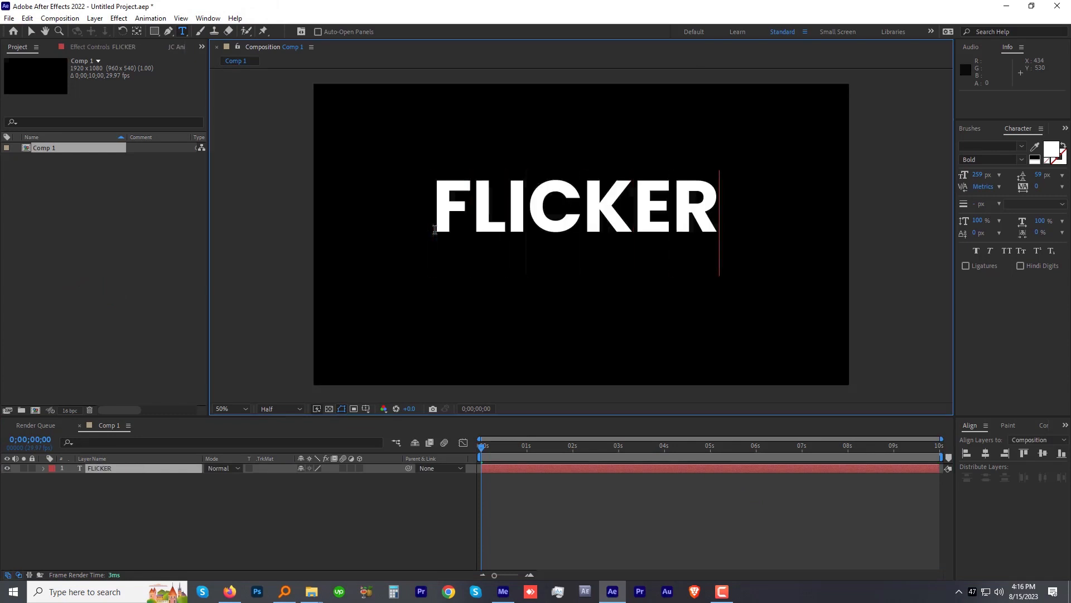
pyautogui.hotkey('ctrl', 'Return')
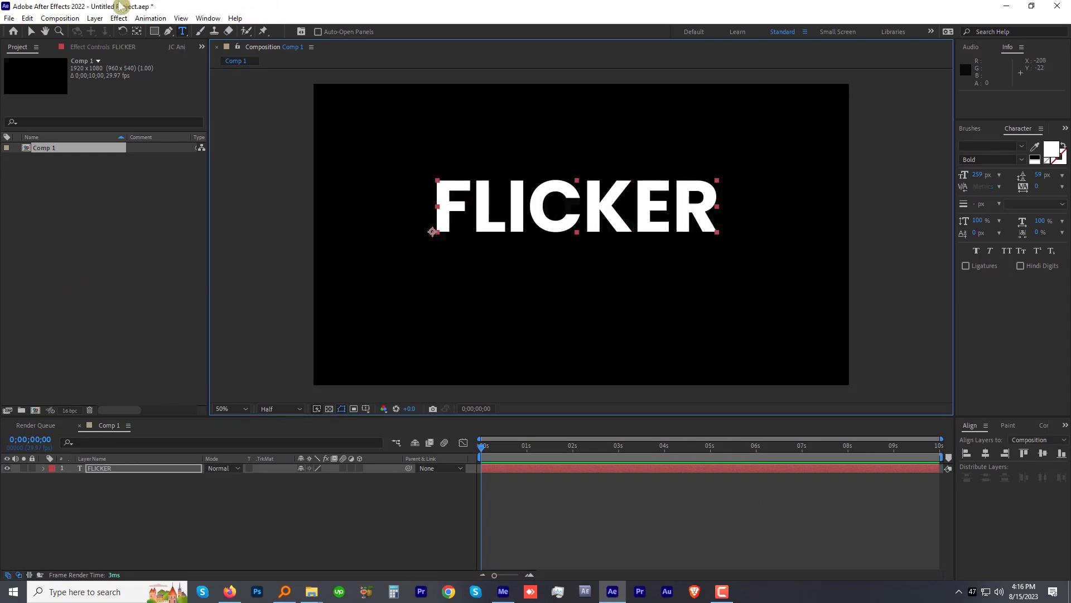
pyautogui.keyDown('ctrl'); pyautogui.doubleClick(137, 34); pyautogui.keyUp('ctrl')
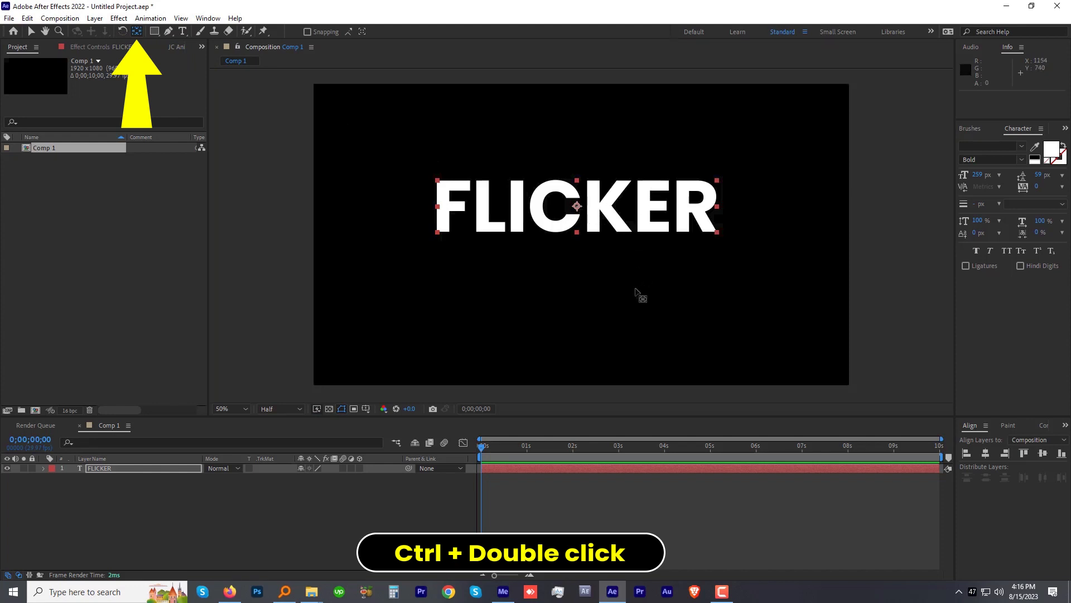
pyautogui.hotkey('ctrl', 'Home')
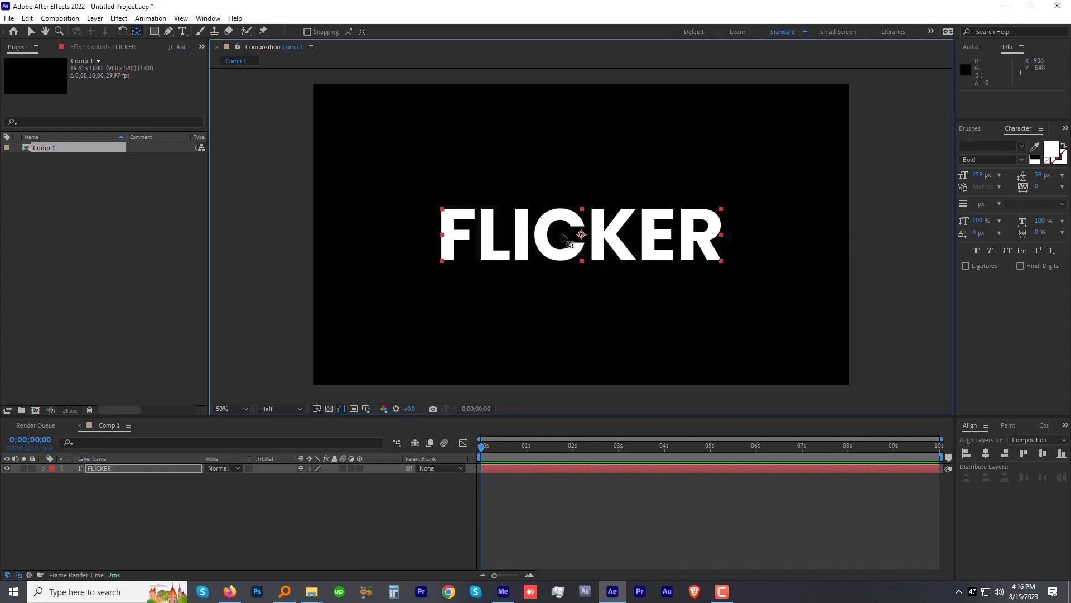
# Step: Duplicate the FLICKER layer and swap fill and stroke on the lower copy, checking the outline on its own
pyautogui.click(101, 470)
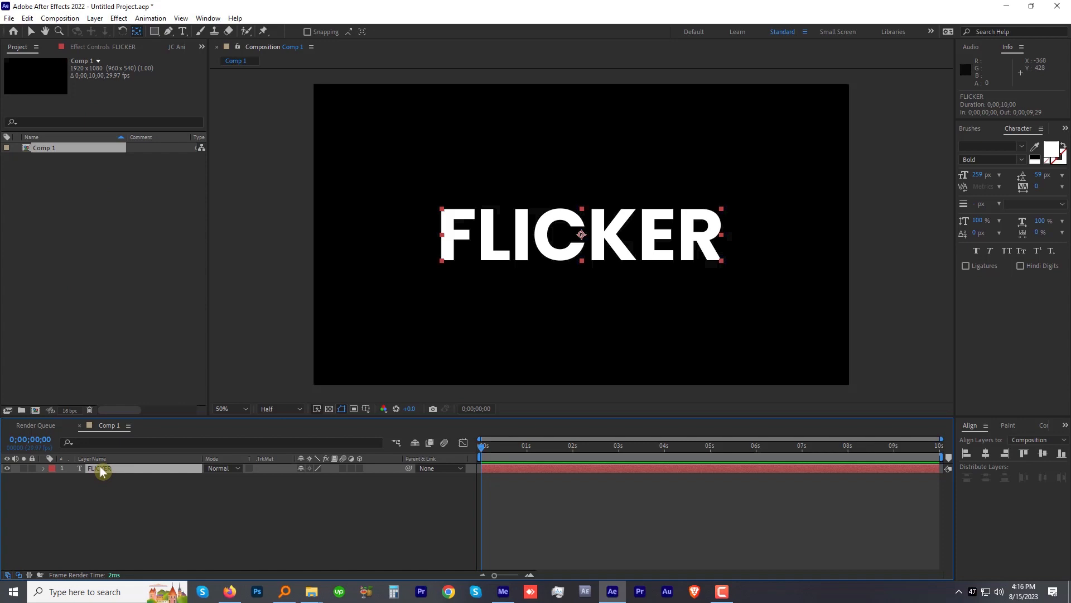
pyautogui.click(27, 18)
pyautogui.click(48, 160)
pyautogui.click(110, 480)
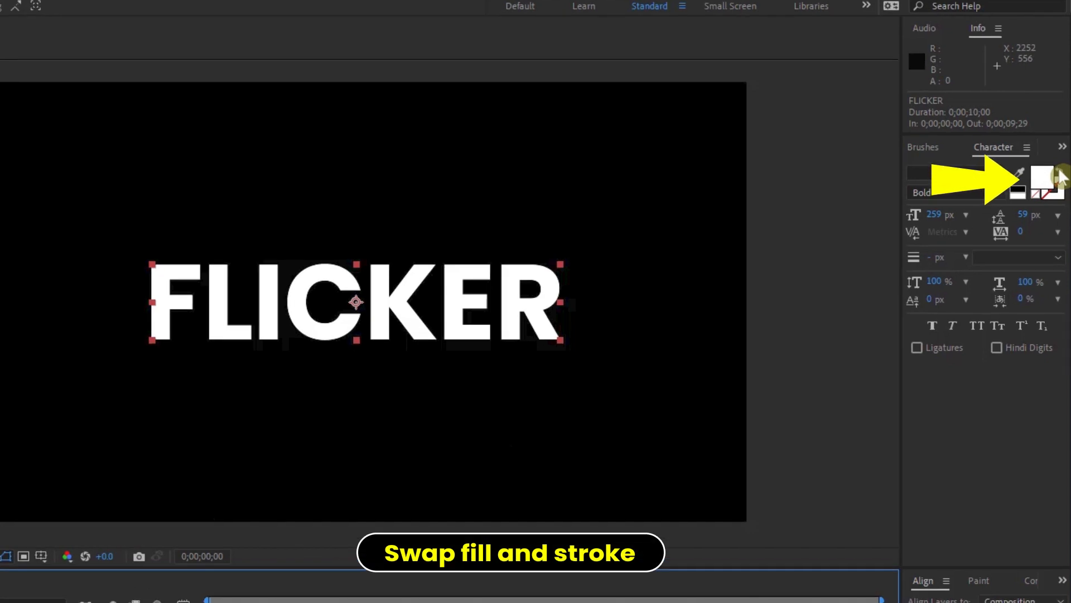
pyautogui.click(1060, 176)
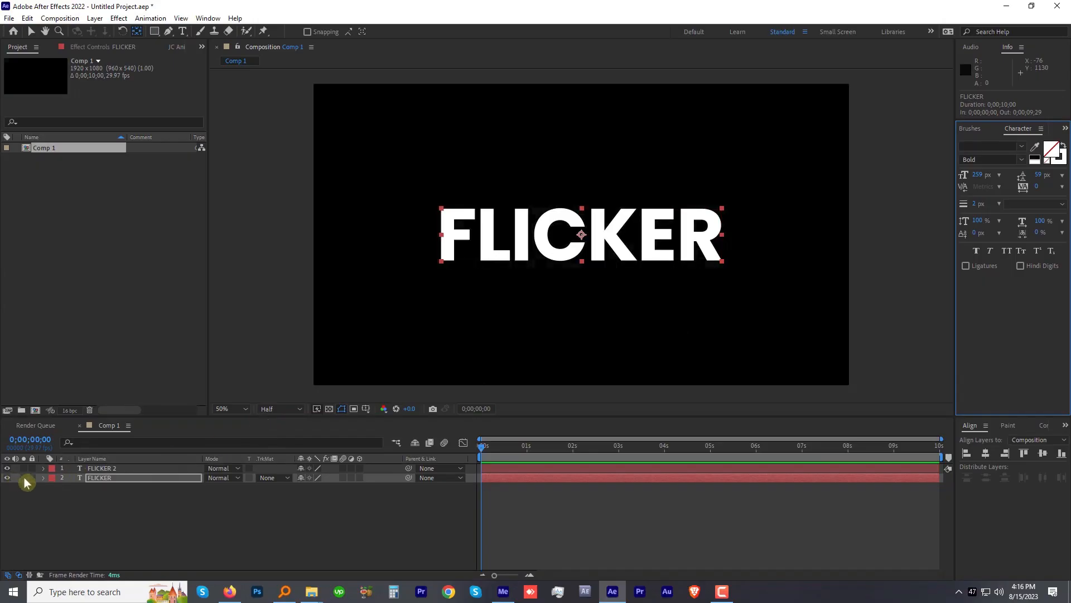
pyautogui.click(25, 477)
pyautogui.click(24, 477)
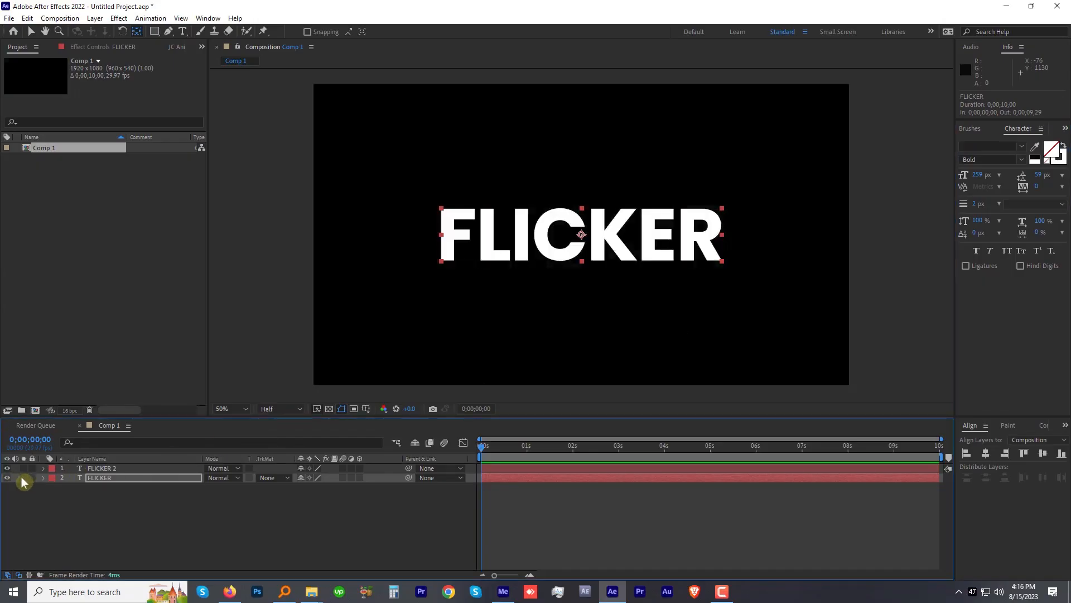
# Step: Add an Opacity text animator to the upper FLICKER 2 layer and set its opacity to 0%
pyautogui.click(98, 467)
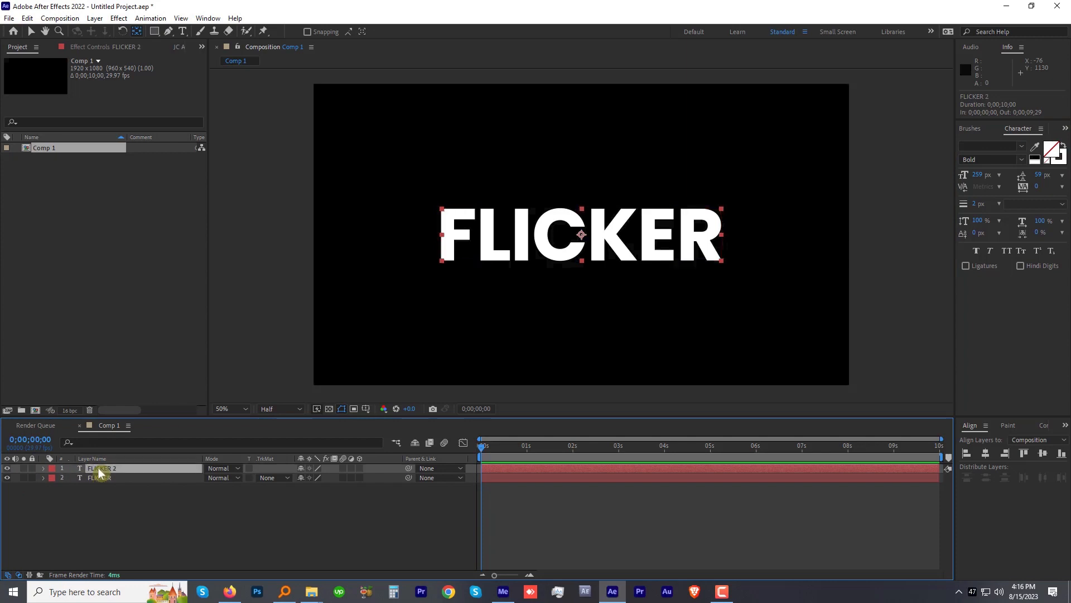
pyautogui.click(44, 467)
pyautogui.click(397, 479)
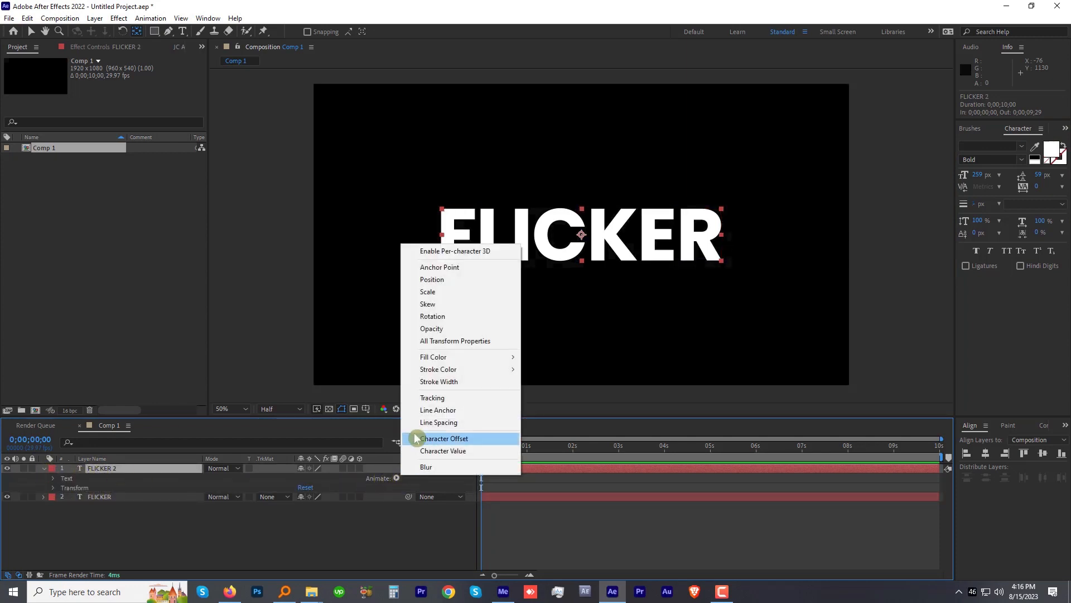
pyautogui.click(440, 330)
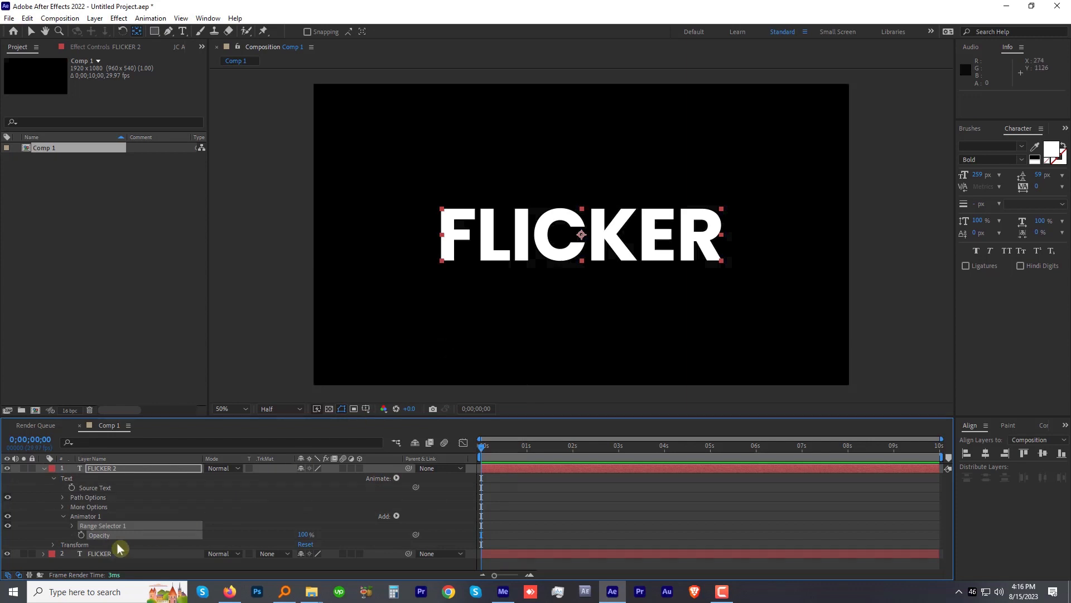
pyautogui.moveTo(304, 537); pyautogui.dragTo(150, 544)
# Step: Keyframe the Range Selector's Start at 0% on the first frame and at 85% at 0;00;00;16
pyautogui.click(72, 525)
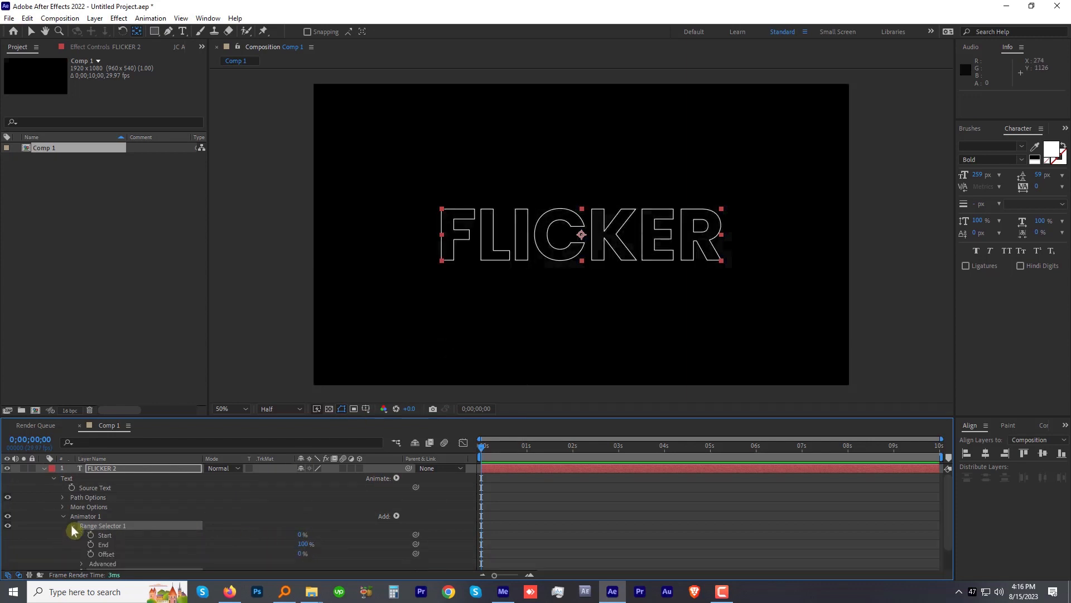
pyautogui.click(91, 534)
pyautogui.click(507, 448)
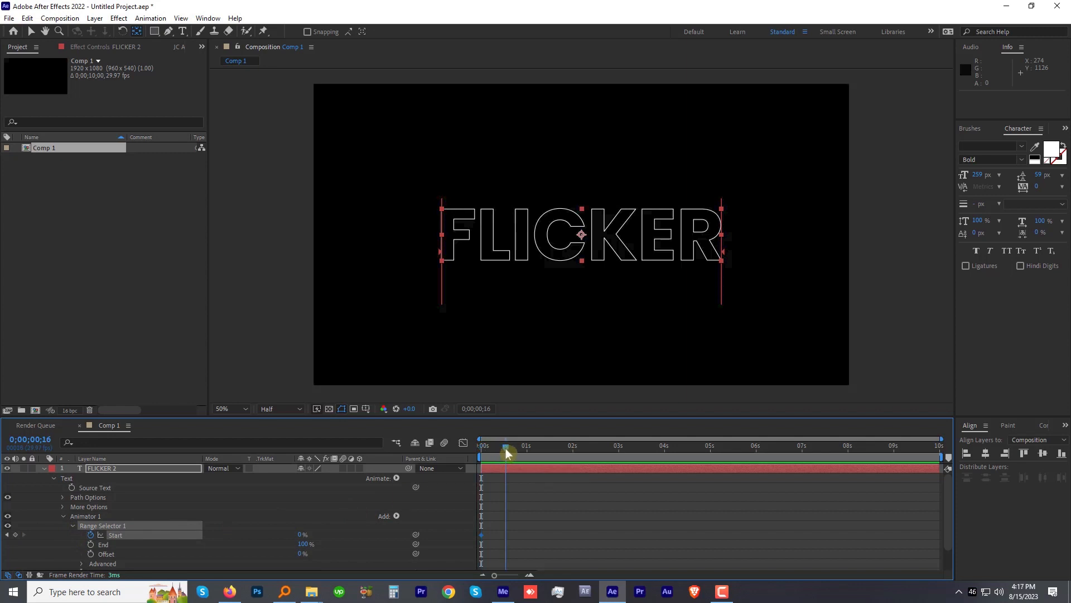
pyautogui.click(300, 535)
pyautogui.write('85')
pyautogui.press('Return')
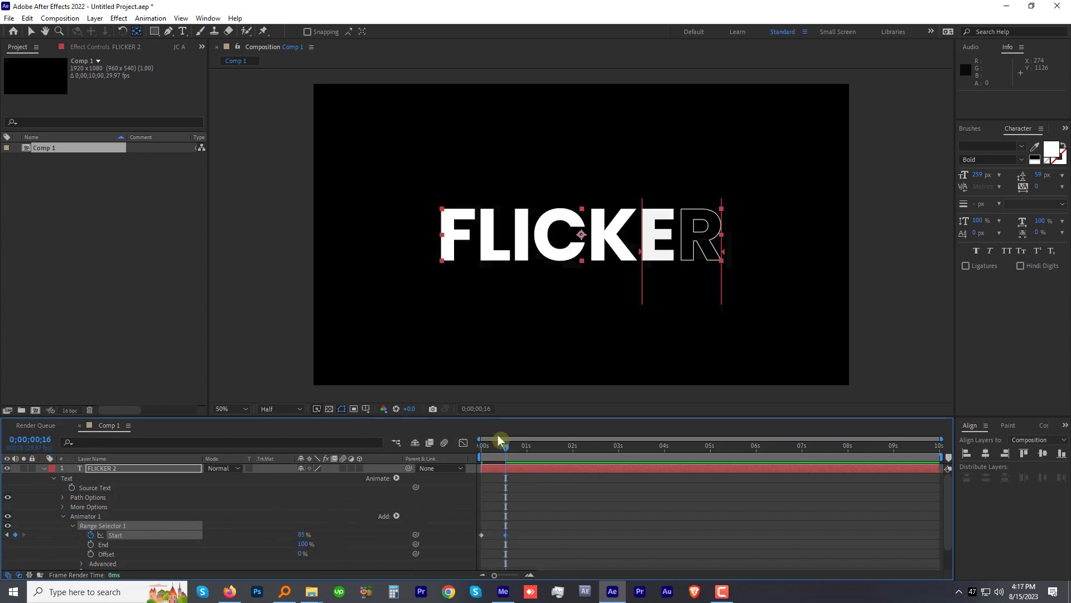
# Step: Turn on Randomize Order in the Range Selector's advanced settings on FLICKER 2
pyautogui.scroll(-2, 86, 551)
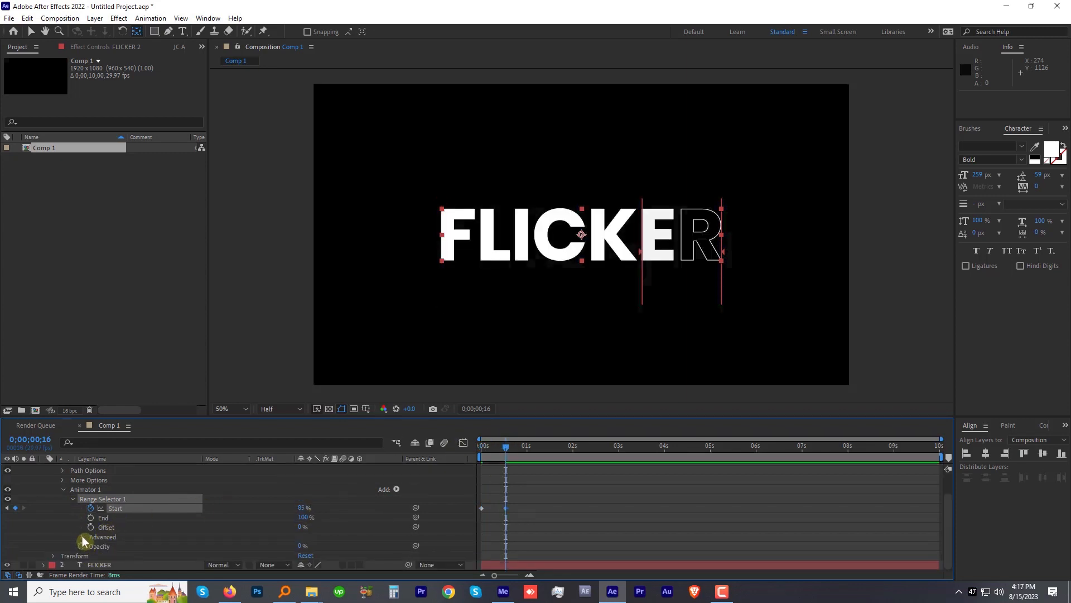
pyautogui.click(82, 536)
pyautogui.scroll(-3, 86, 541)
pyautogui.scroll(-2, 106, 556)
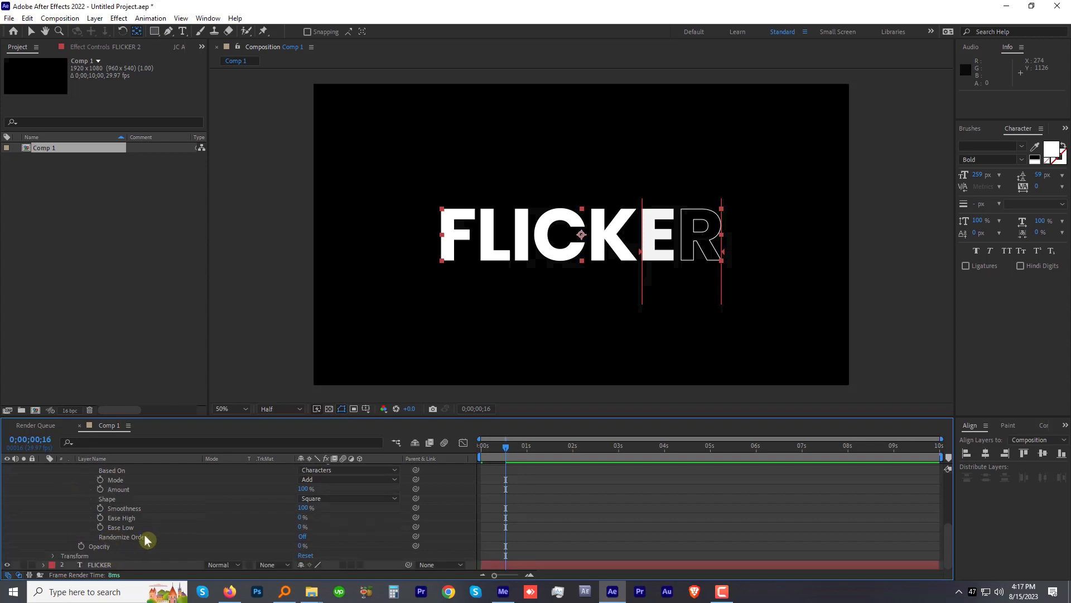
pyautogui.click(303, 535)
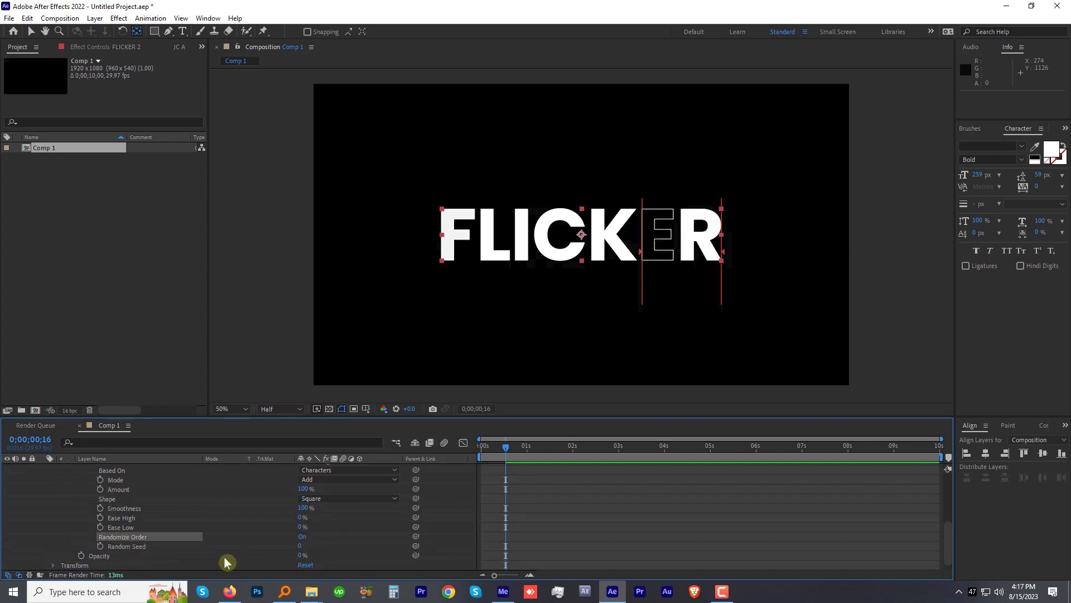
# Step: Apply the expression time*25 to the Range Selector's Random Seed and preview the flicker animation
pyautogui.keyDown('alt'); pyautogui.click(101, 551); pyautogui.keyUp('alt')
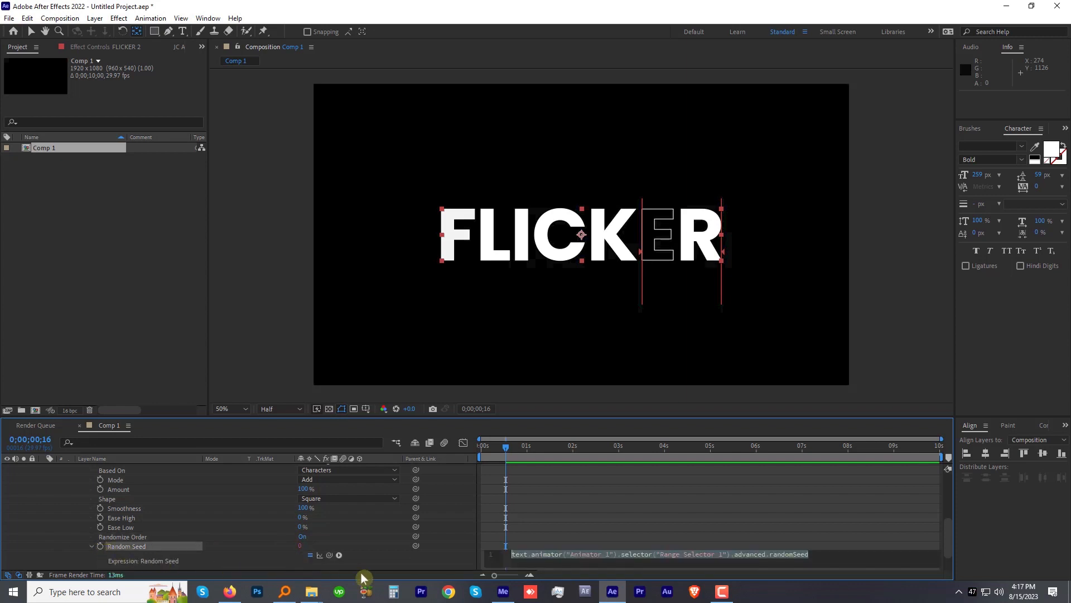
pyautogui.write('time')
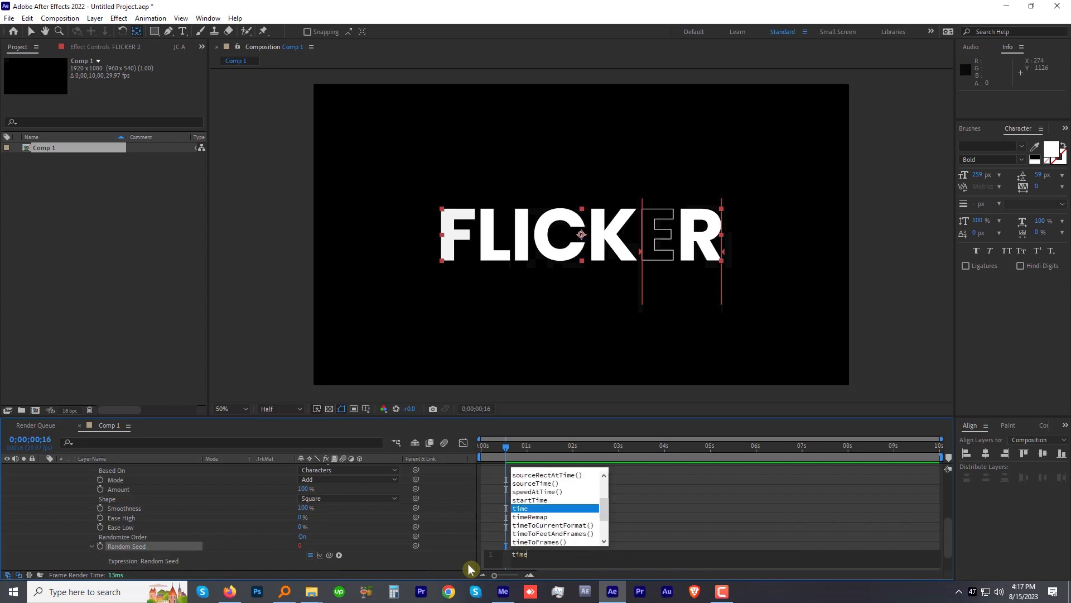
pyautogui.write('*')
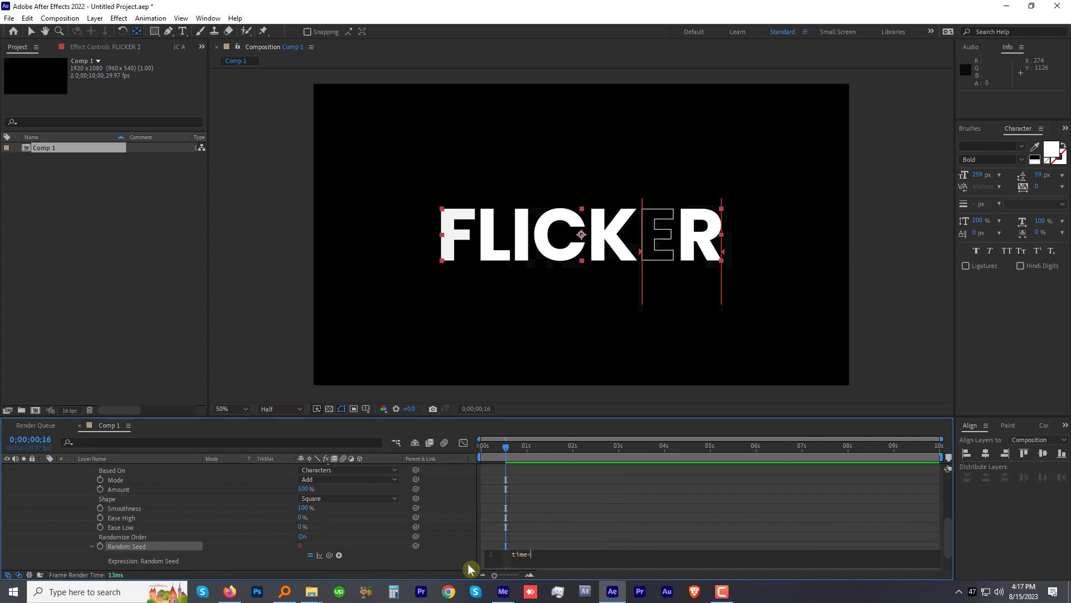
pyautogui.write('25')
pyautogui.press('KP_Enter')
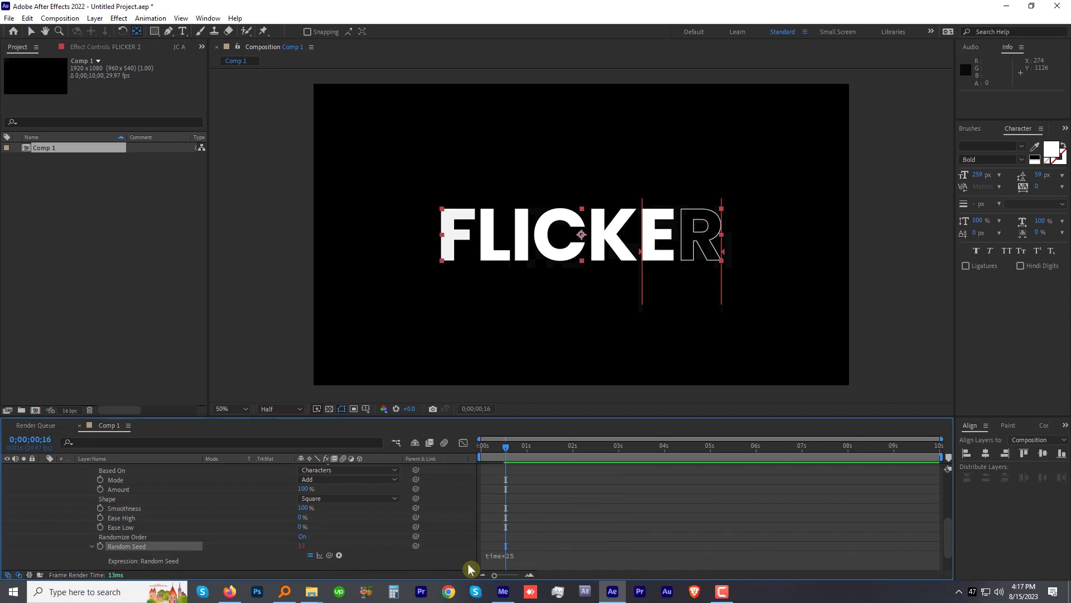
pyautogui.press('space')
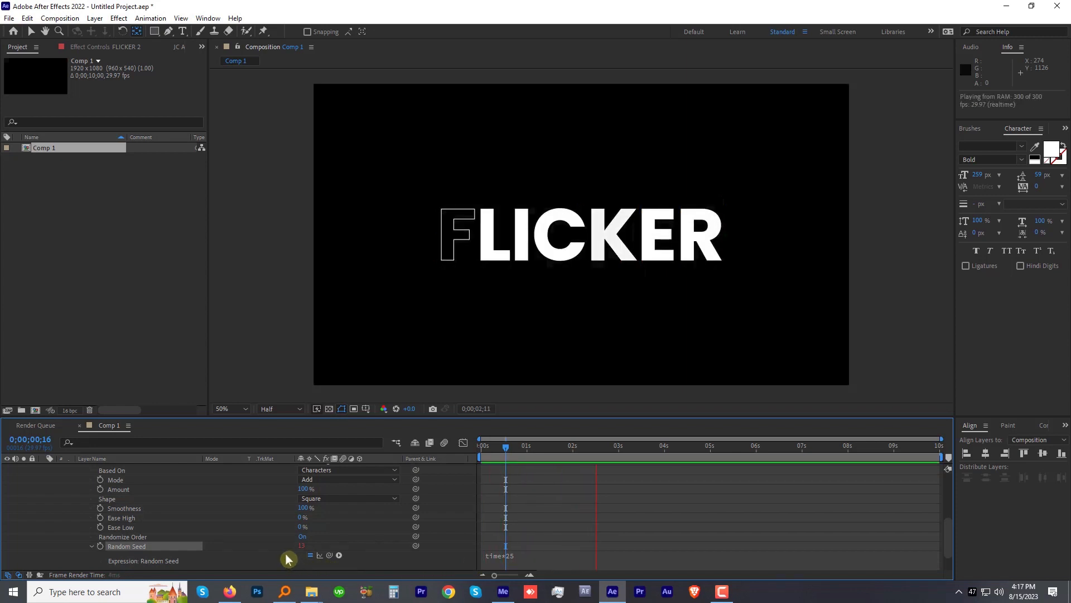
pyautogui.press('space')
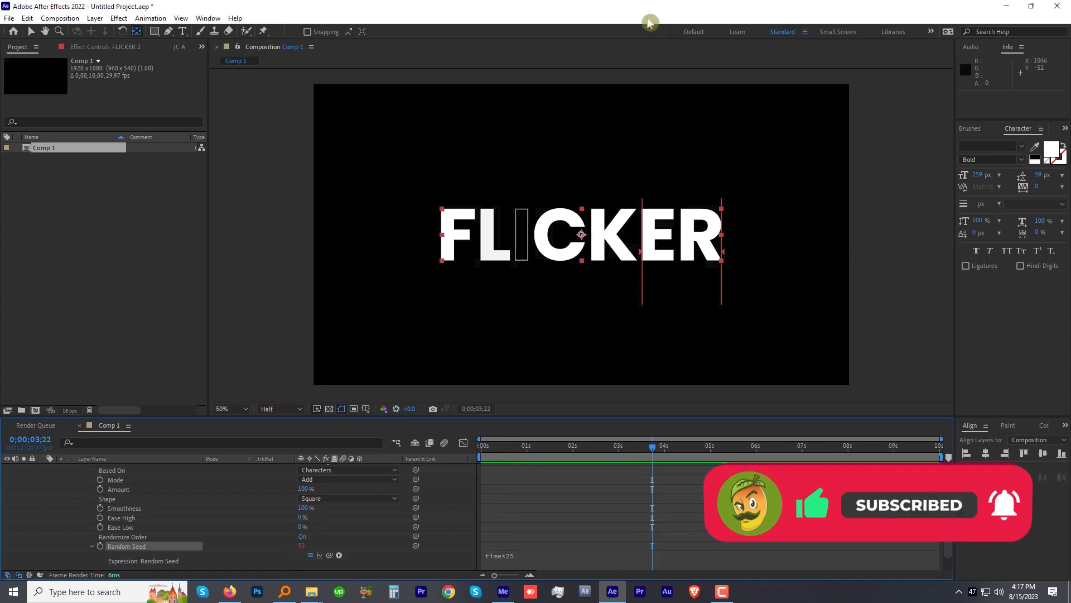
# Step: Duplicate both FLICKER layers and move the copies straight up to form a line directly above the original text
pyautogui.scroll(6, 29, 471)
pyautogui.click(44, 469)
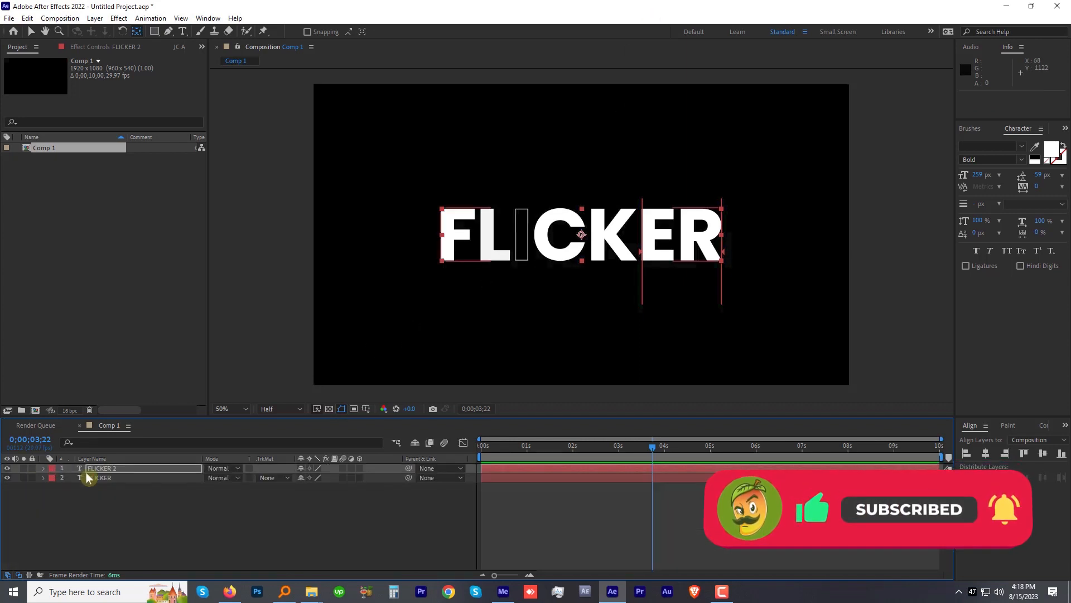
pyautogui.click(88, 469)
pyautogui.keyDown('shift'); pyautogui.click(93, 477); pyautogui.keyUp('shift')
pyautogui.hotkey('ctrl', 'd')
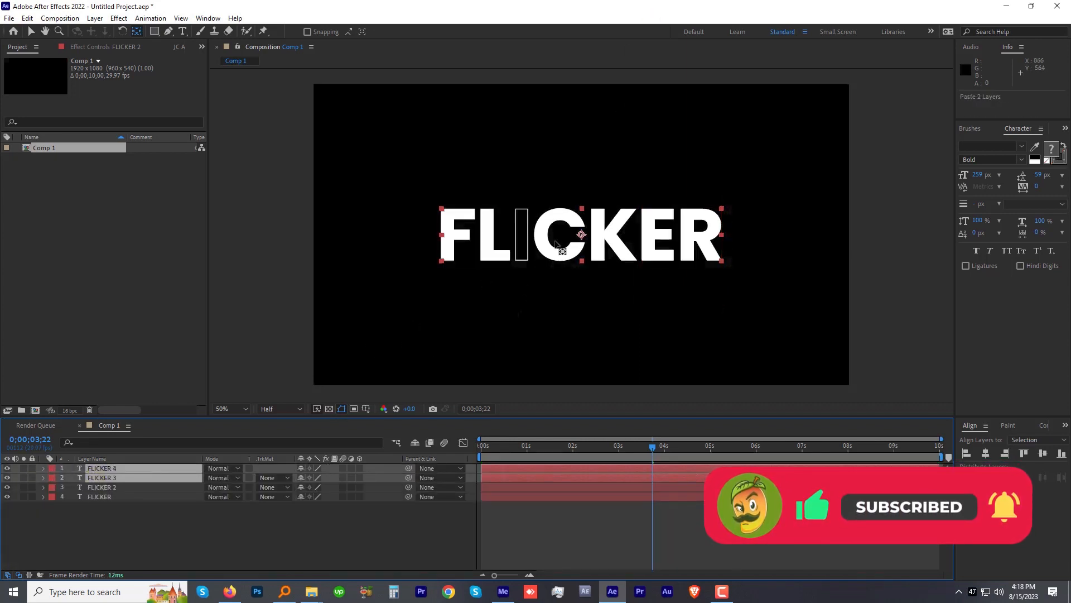
pyautogui.click(32, 31)
pyautogui.moveTo(546, 240); pyautogui.dragTo(545, 181)
# Step: Duplicate the original pair of FLICKER layers again and move the copies down about 206 px as a third line
pyautogui.click(115, 487)
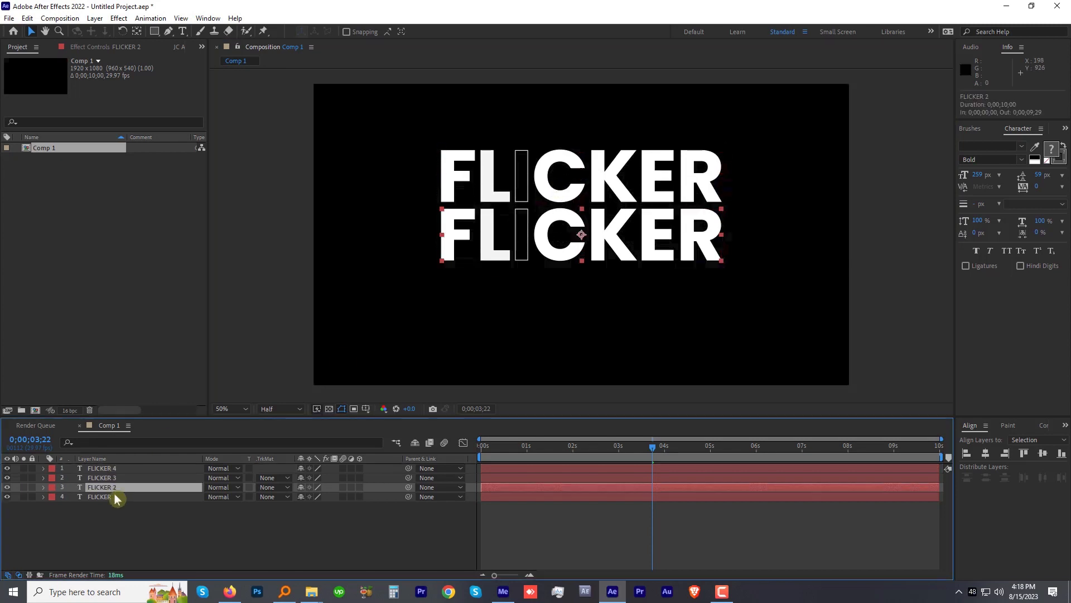
pyautogui.keyDown('shift'); pyautogui.click(115, 494); pyautogui.keyUp('shift')
pyautogui.hotkey('ctrl', 'd')
pyautogui.moveTo(566, 259); pyautogui.dragTo(566, 306)
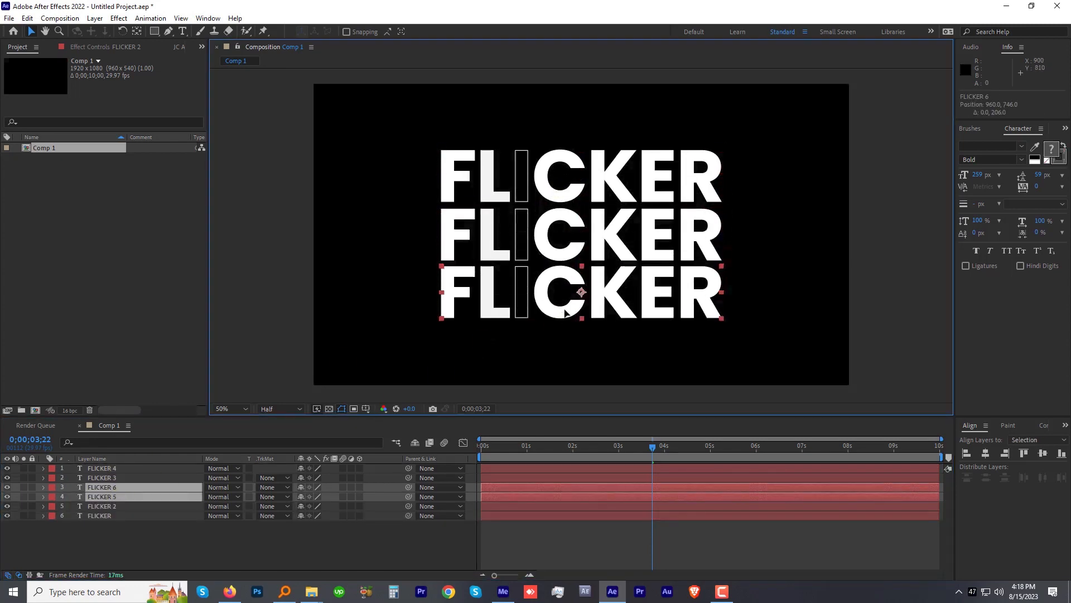
# Step: Change the Random Seed expression on the top line's FLICKER 4 layer to time*20
pyautogui.click(102, 468)
pyautogui.press('e')
pyautogui.press('e')
pyautogui.click(533, 506)
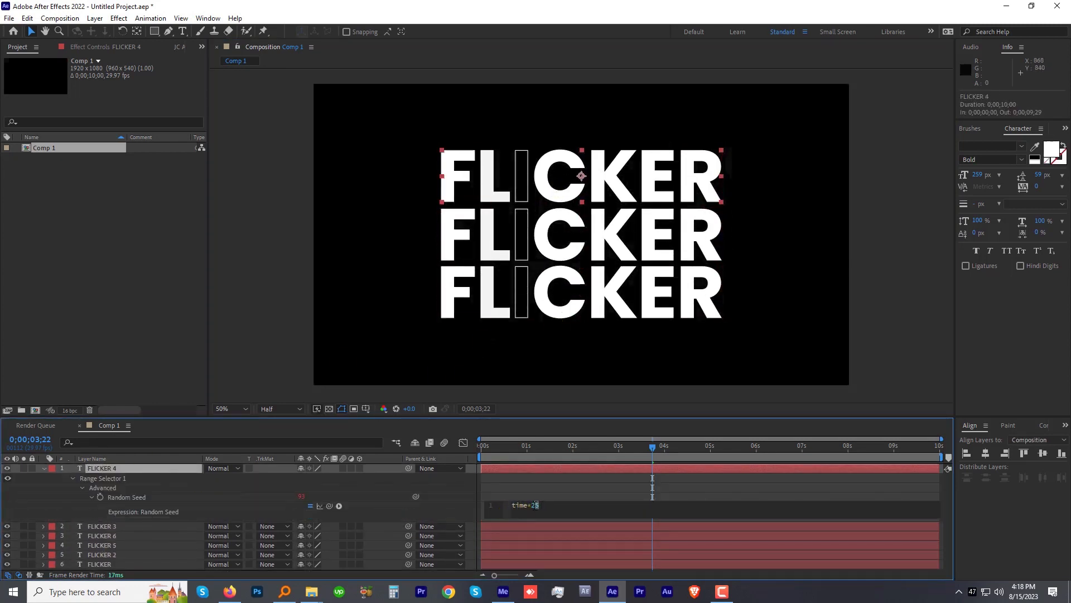
pyautogui.write('0')
# Step: Change the Random Seed expression on the bottom line's FLICKER 6 layer to time*30 and preview the three-line animation
pyautogui.click(103, 536)
pyautogui.press('e')
pyautogui.press('e')
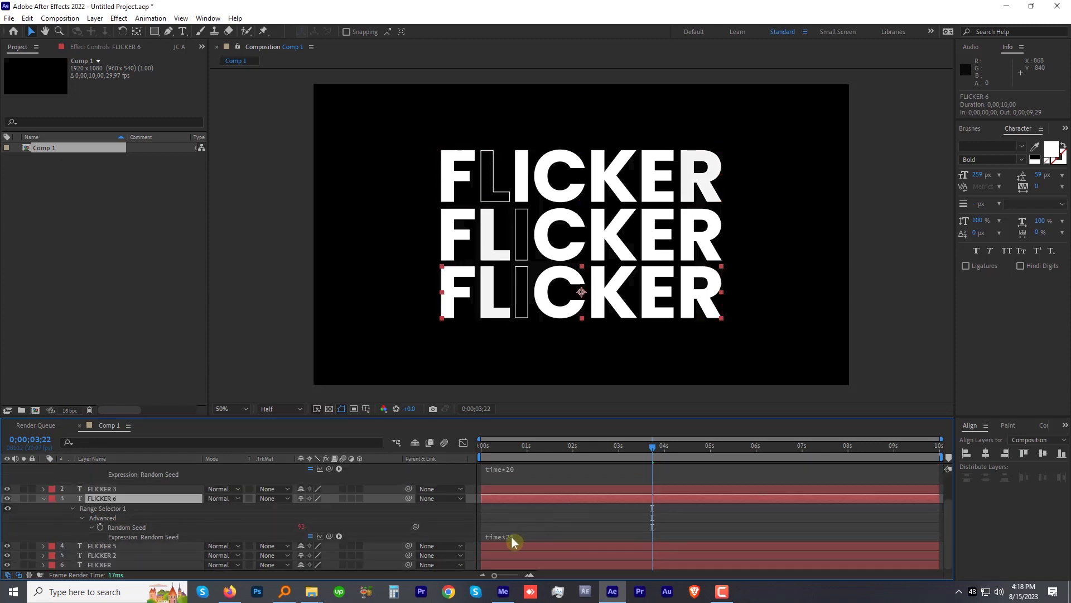
pyautogui.scroll(-1, 511, 544)
pyautogui.click(533, 536)
pyautogui.write('30')
pyautogui.press('KP_Enter')
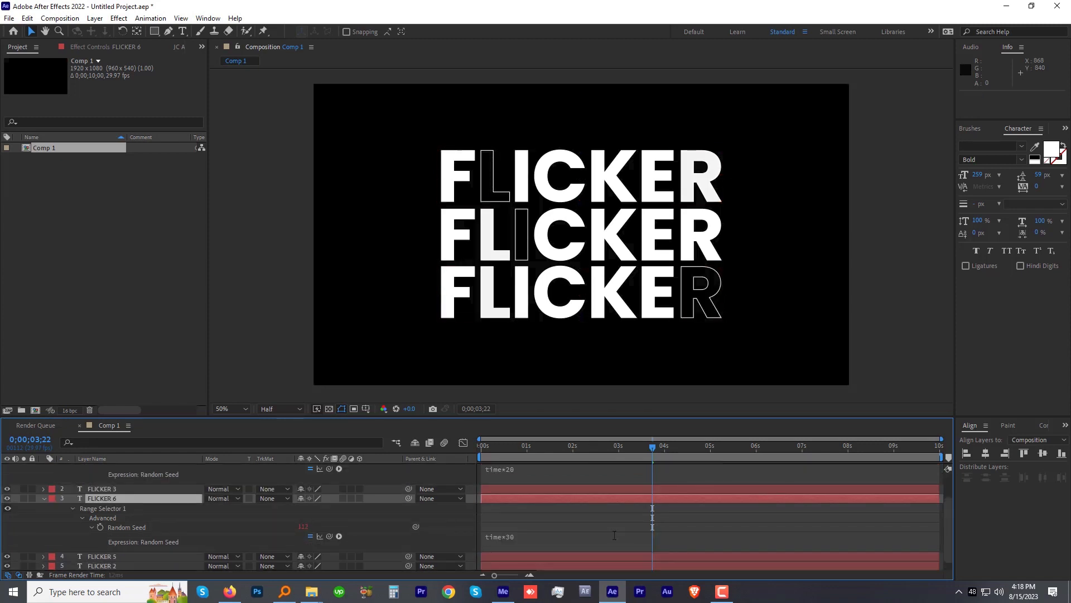
pyautogui.press('space')
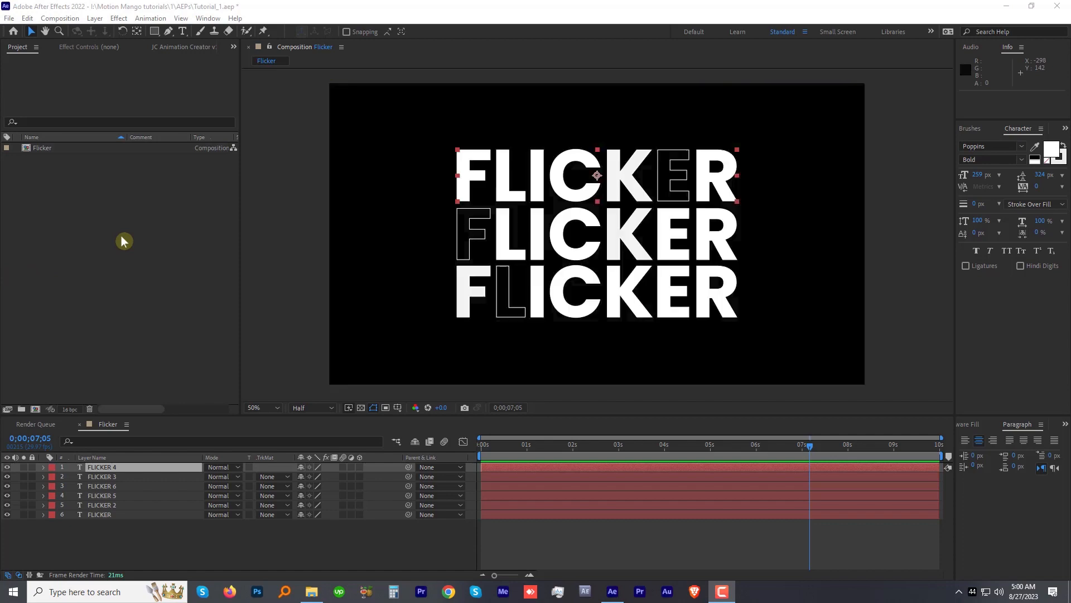
# Step: Create a new composition named Fold it, keeping the HDTV 1080 29.97 preset
pyautogui.rightClick(121, 241)
pyautogui.click(148, 249)
pyautogui.write('Fold it')
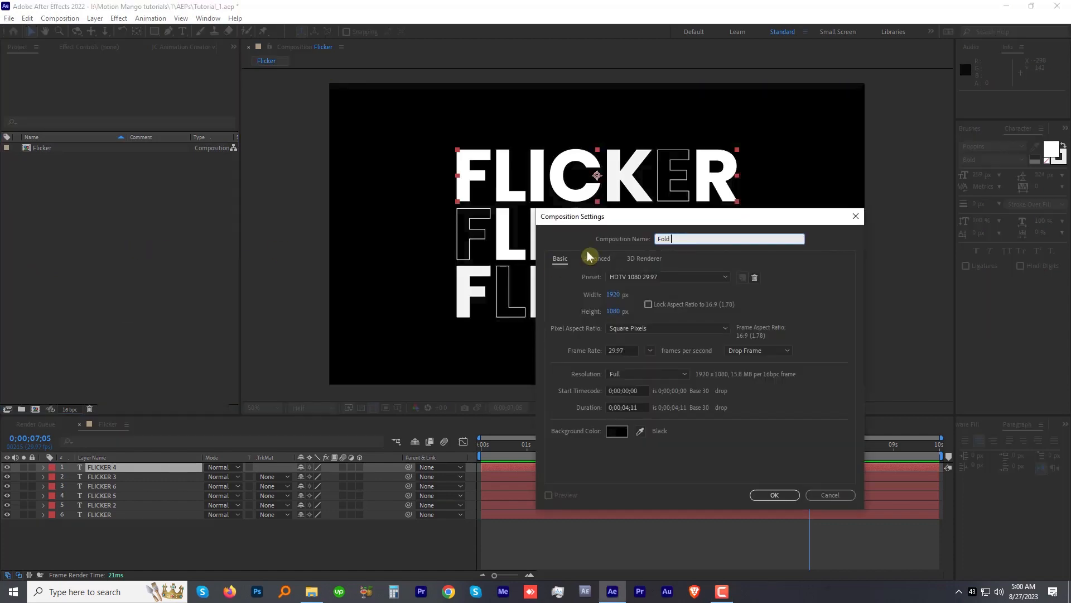
pyautogui.click(775, 495)
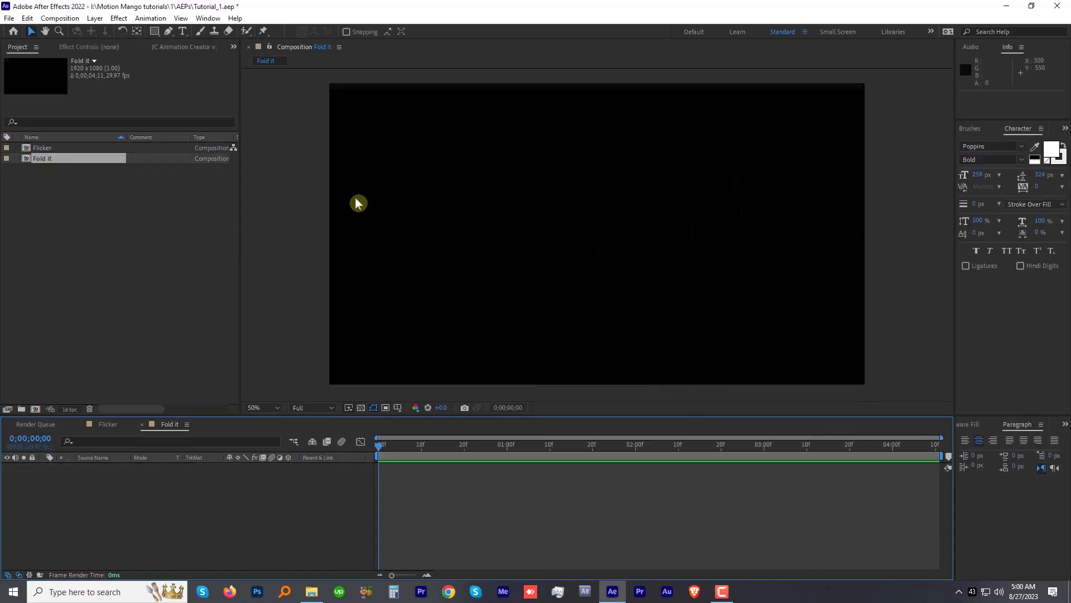
# Step: Add a text layer reading FOLD IT to the Fold it composition
pyautogui.click(182, 31)
pyautogui.click(486, 230)
pyautogui.write('FOLD IT')
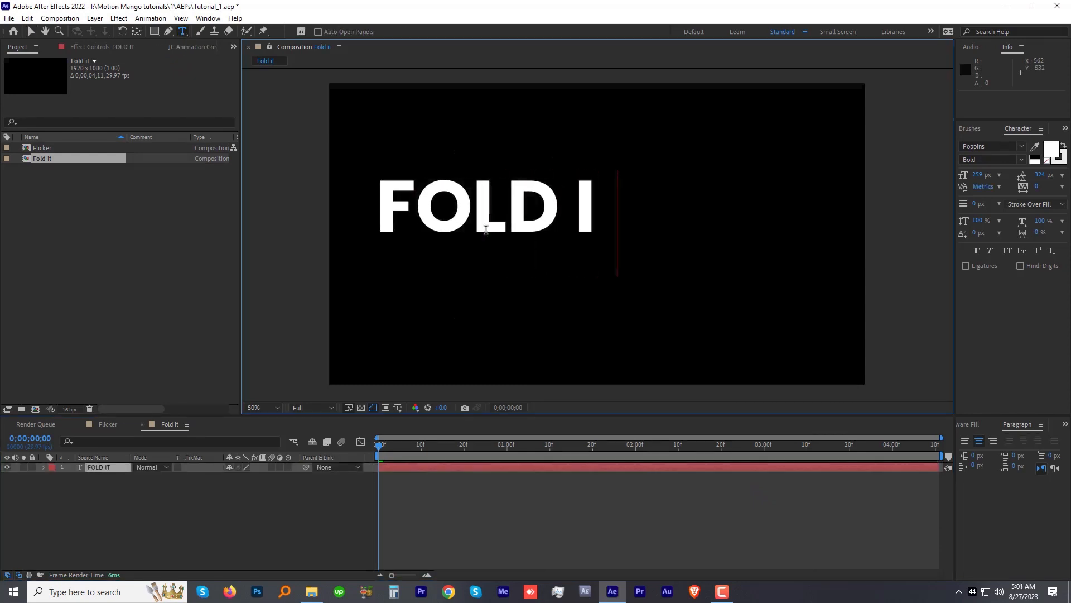
pyautogui.press('Escape')
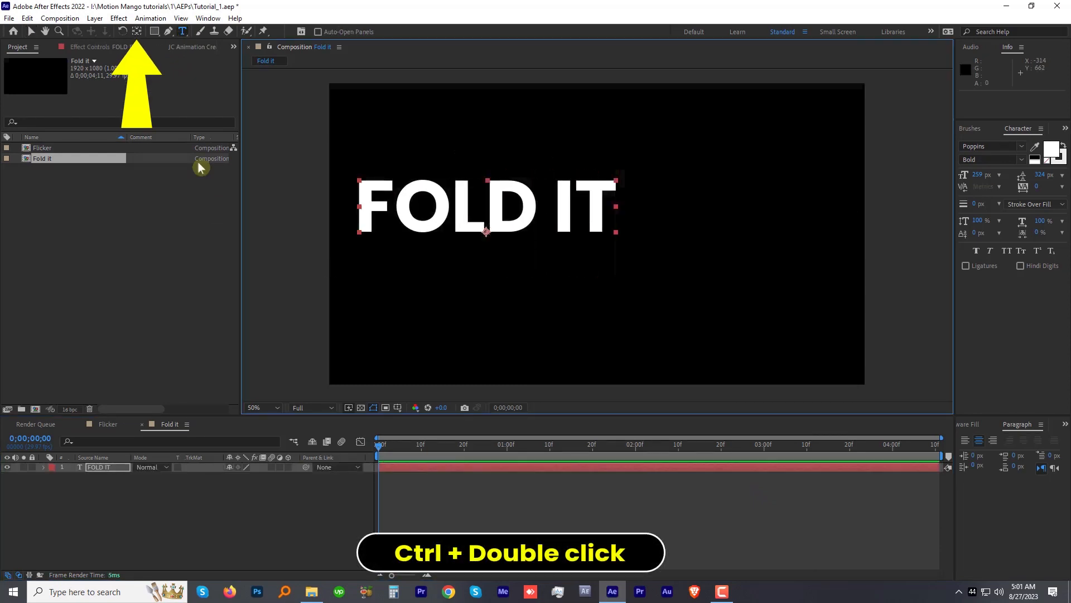
# Step: Center the FOLD IT layer's anchor point within the text and center the text in the composition
pyautogui.keyDown('ctrl'); pyautogui.doubleClick(136, 33); pyautogui.keyUp('ctrl')
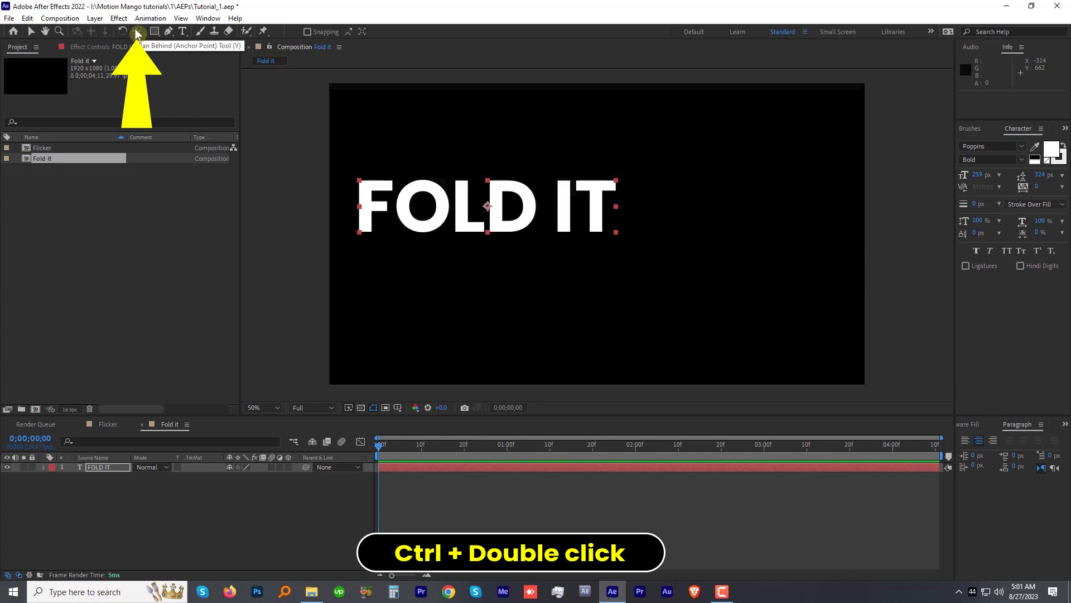
pyautogui.hotkey('ctrl', 'Home')
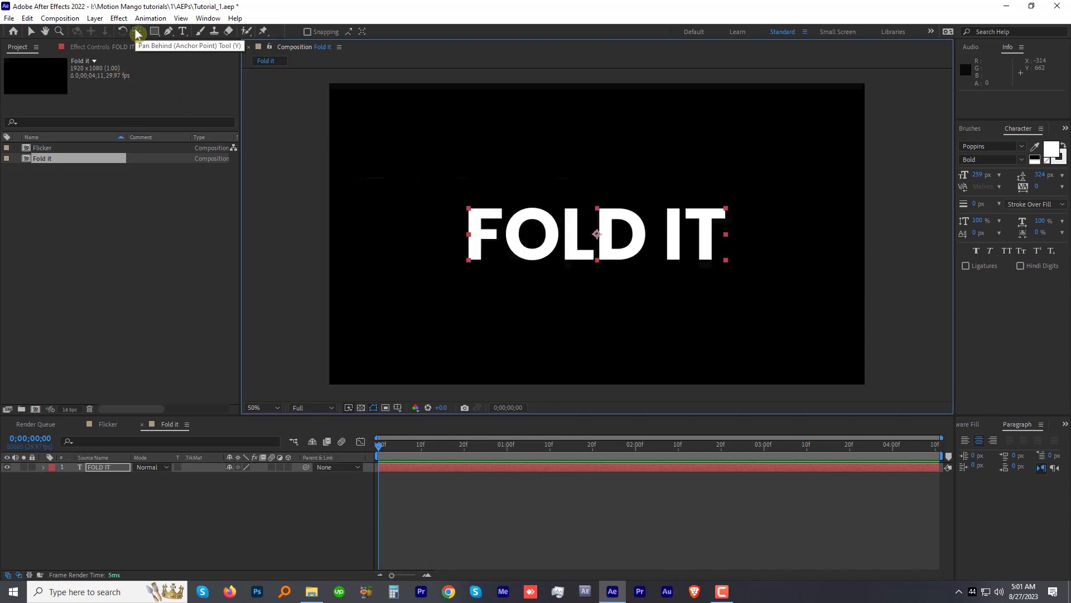
# Step: Turn on the Title/Action Safe guides and draw a rectangular mask about 1258 × 336 px over the upper half of FOLD IT
pyautogui.click(398, 408)
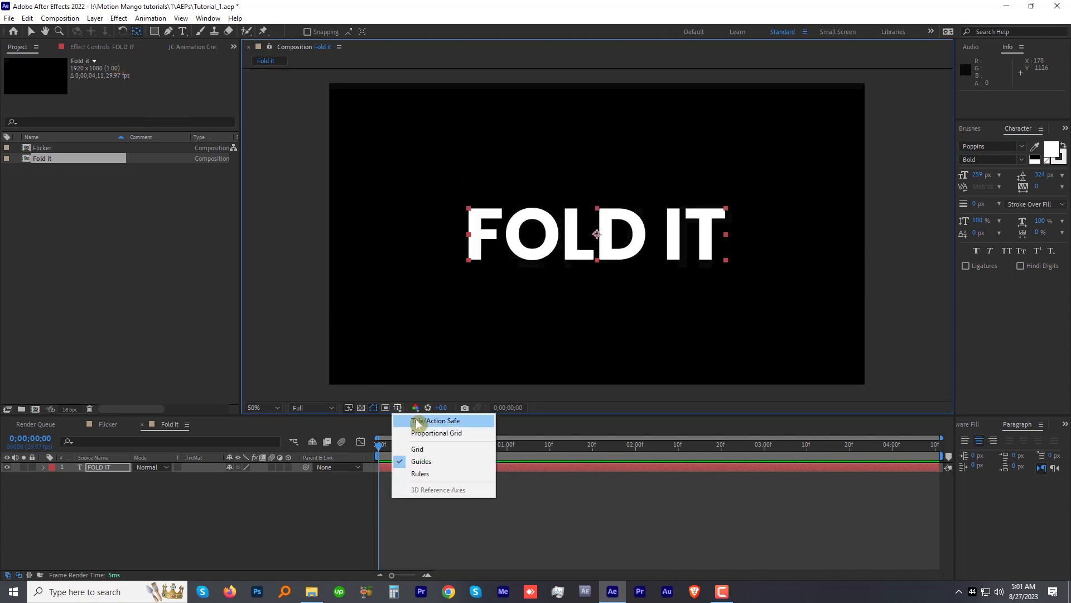
pyautogui.click(413, 418)
pyautogui.click(154, 30)
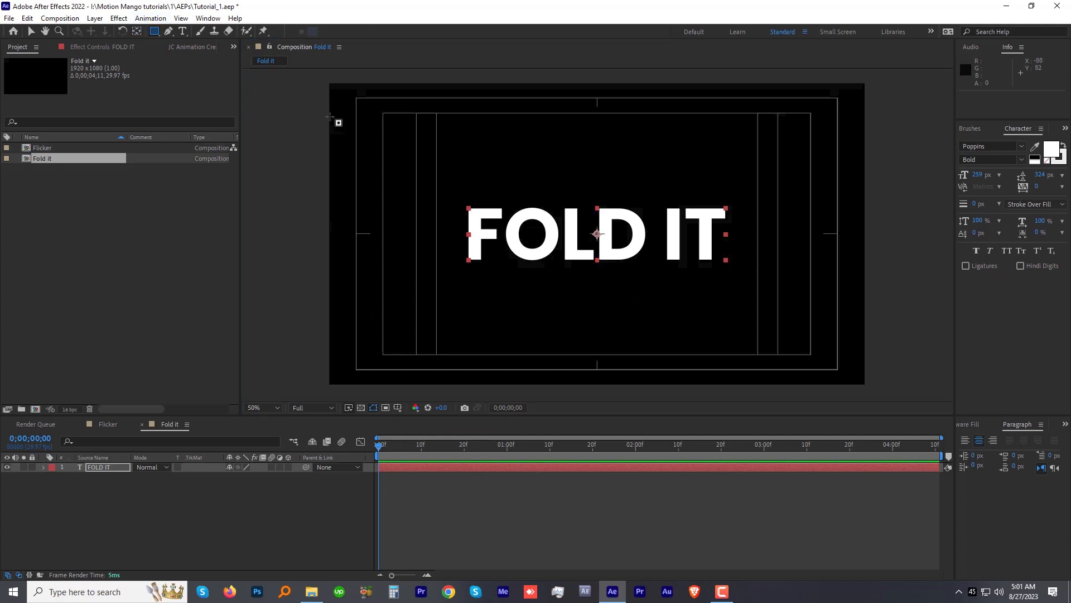
pyautogui.moveTo(411, 140); pyautogui.dragTo(762, 234)
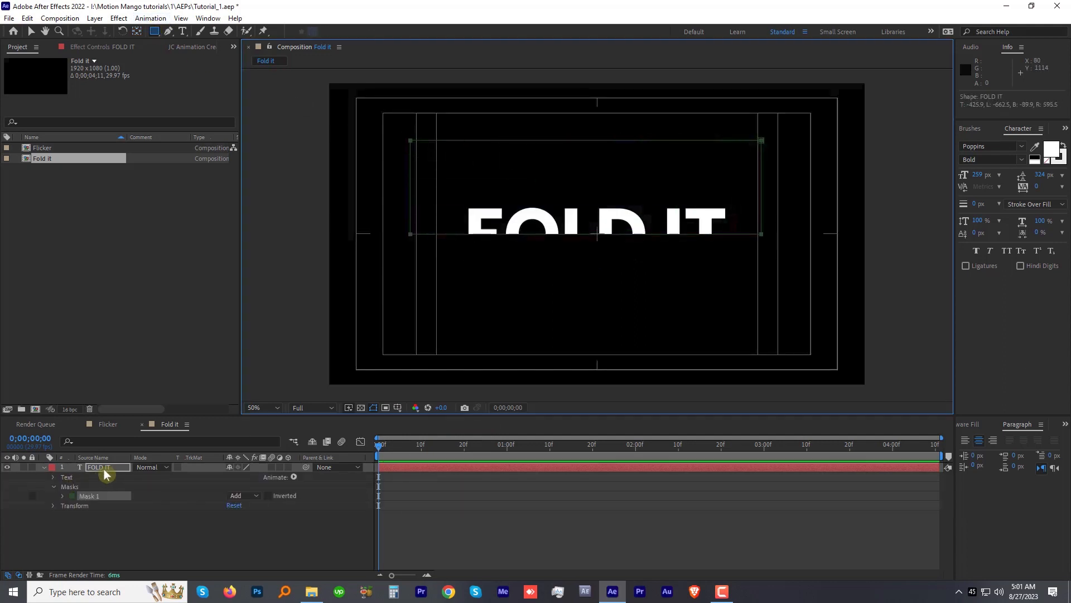
# Step: Duplicate the masked FOLD IT layer and set the duplicate's Mask 1 to Inverted
pyautogui.click(104, 468)
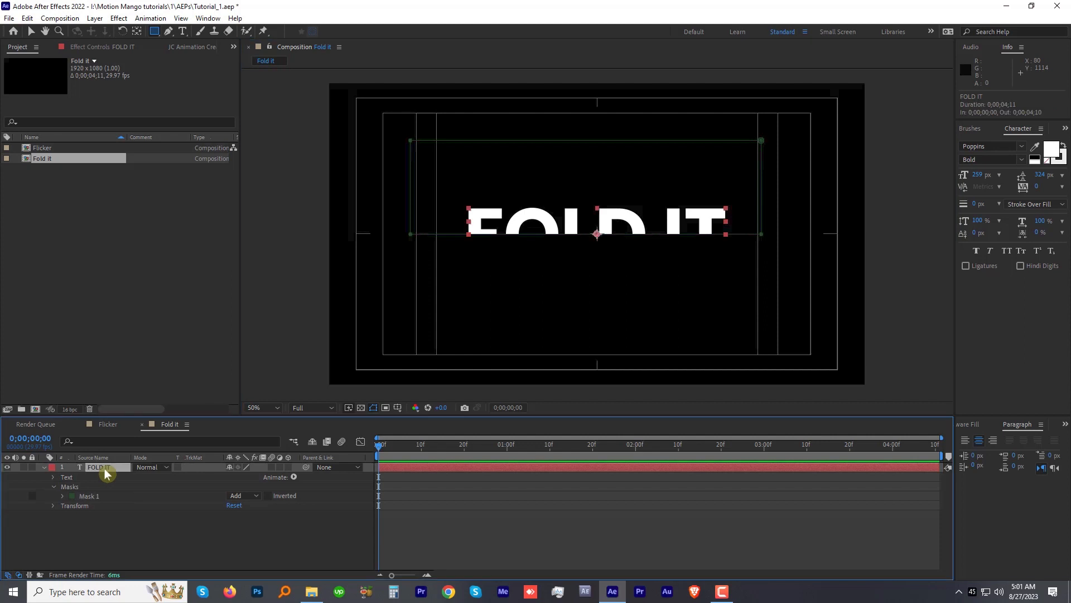
pyautogui.click(27, 18)
pyautogui.click(34, 160)
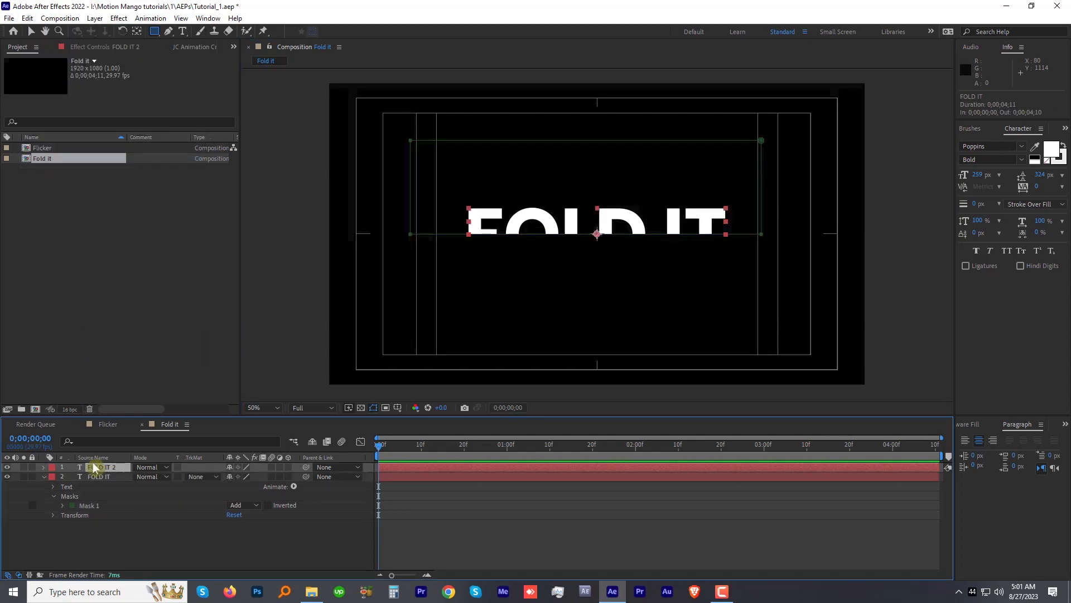
pyautogui.press('m')
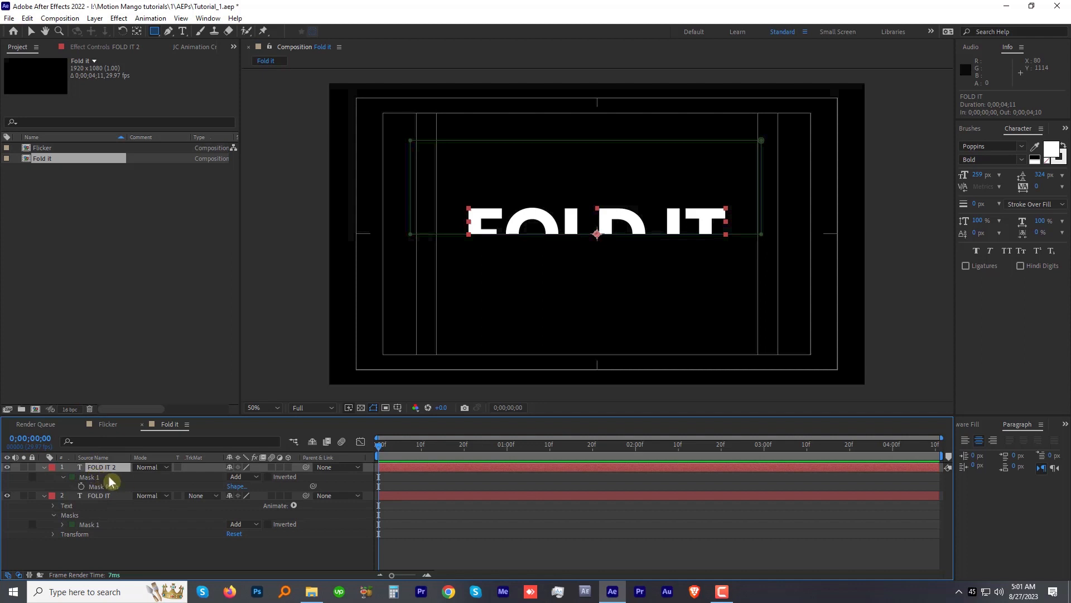
pyautogui.click(270, 478)
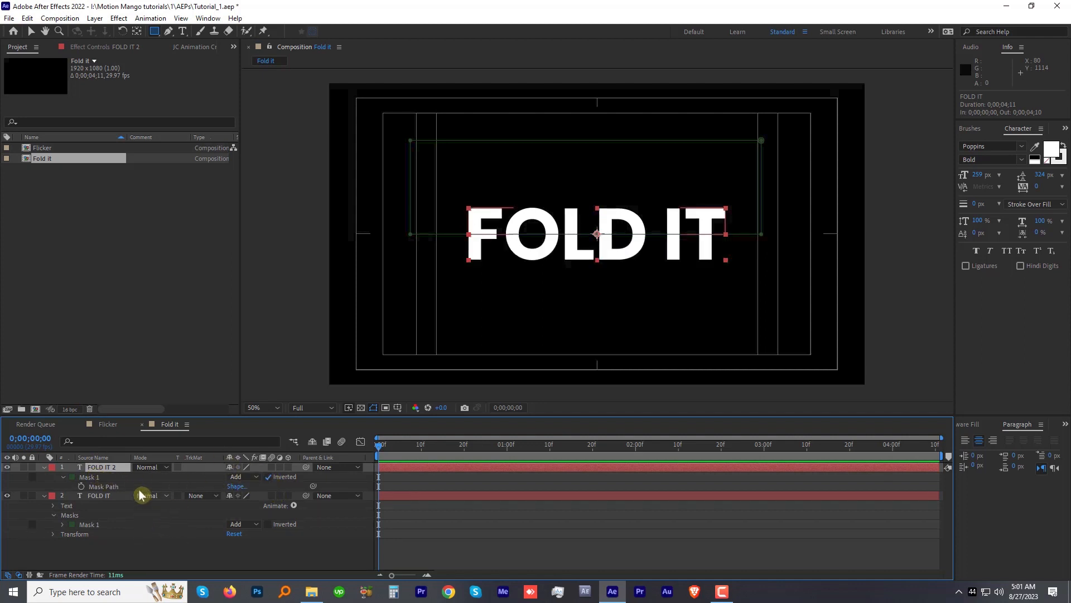
# Step: Turn both the FOLD IT and FOLD IT 2 layers into 3D layers
pyautogui.keyDown('shift'); pyautogui.click(110, 499); pyautogui.keyUp('shift')
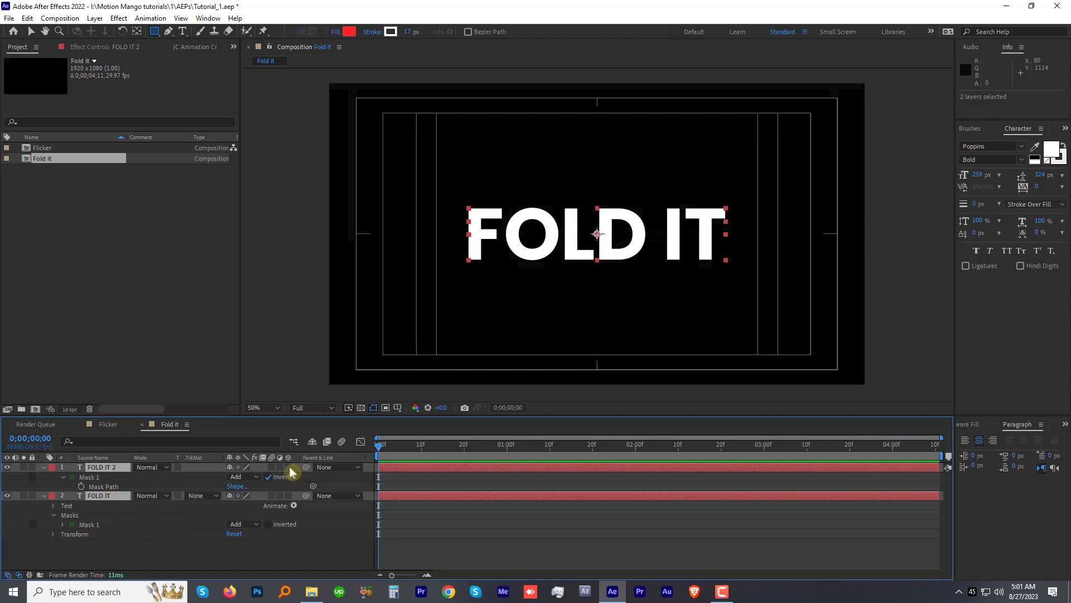
pyautogui.click(290, 466)
pyautogui.click(123, 477)
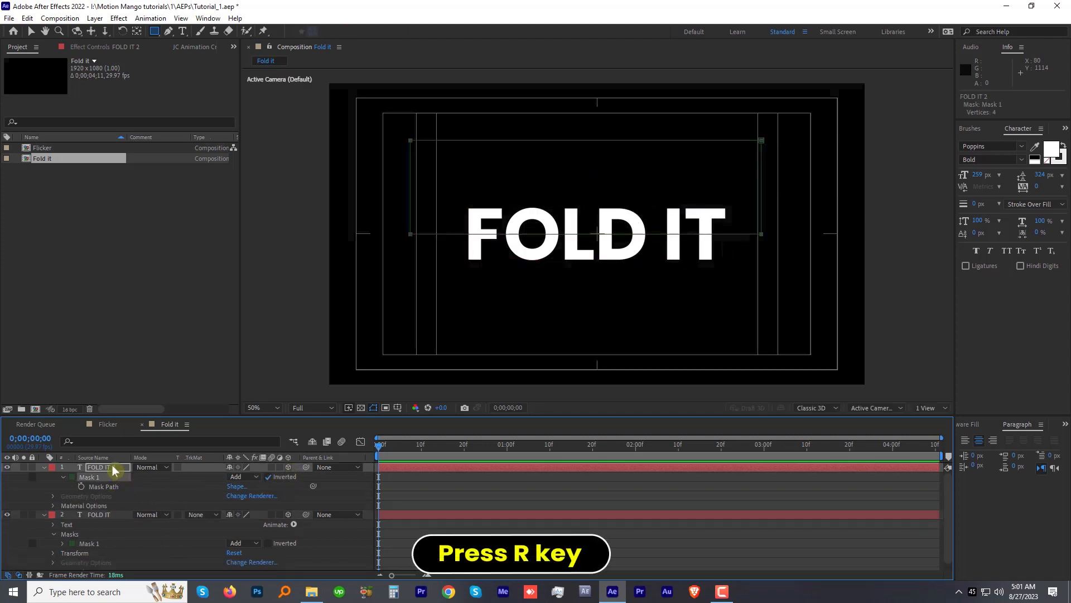
# Step: Keyframe FOLD IT 2's X Rotation from 0° at 0;00;01;00 to 50° at 0;00;01;10
pyautogui.click(111, 466)
pyautogui.press('r')
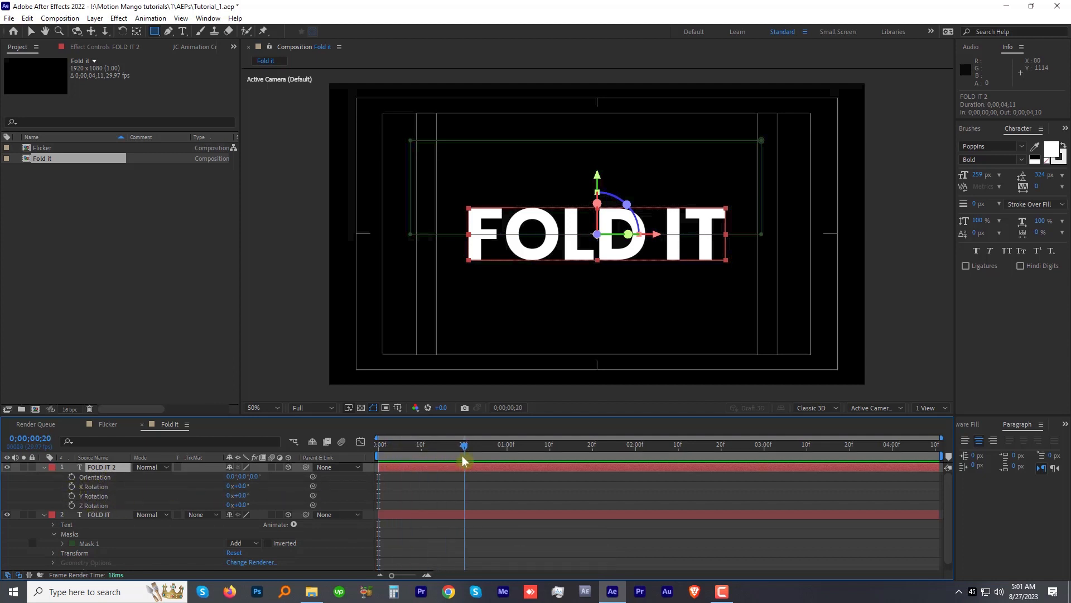
pyautogui.moveTo(501, 458); pyautogui.dragTo(505, 458)
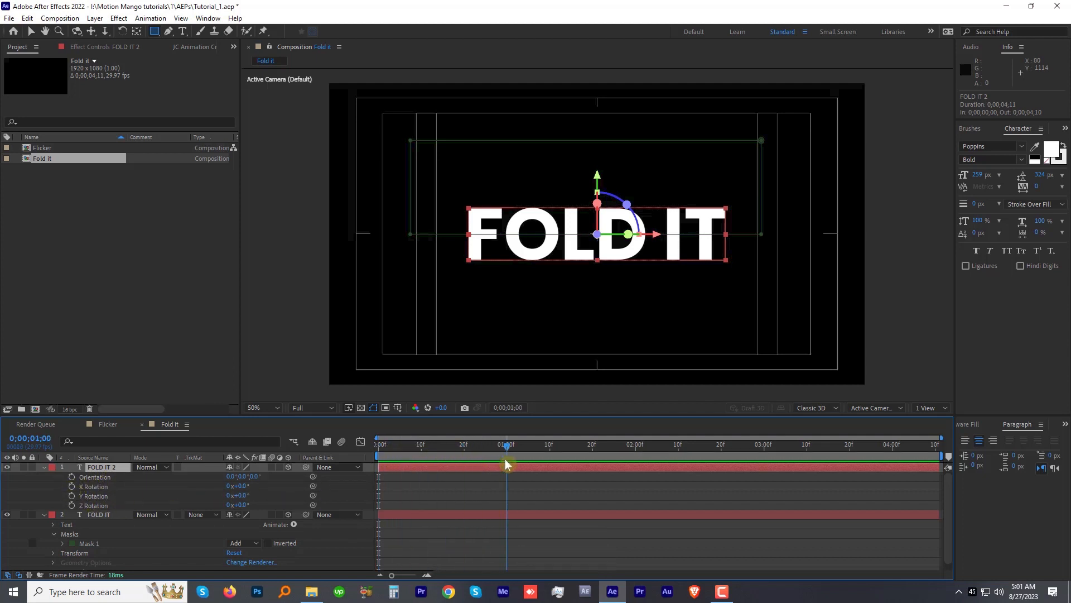
pyautogui.click(72, 487)
pyautogui.moveTo(516, 447); pyautogui.dragTo(549, 450)
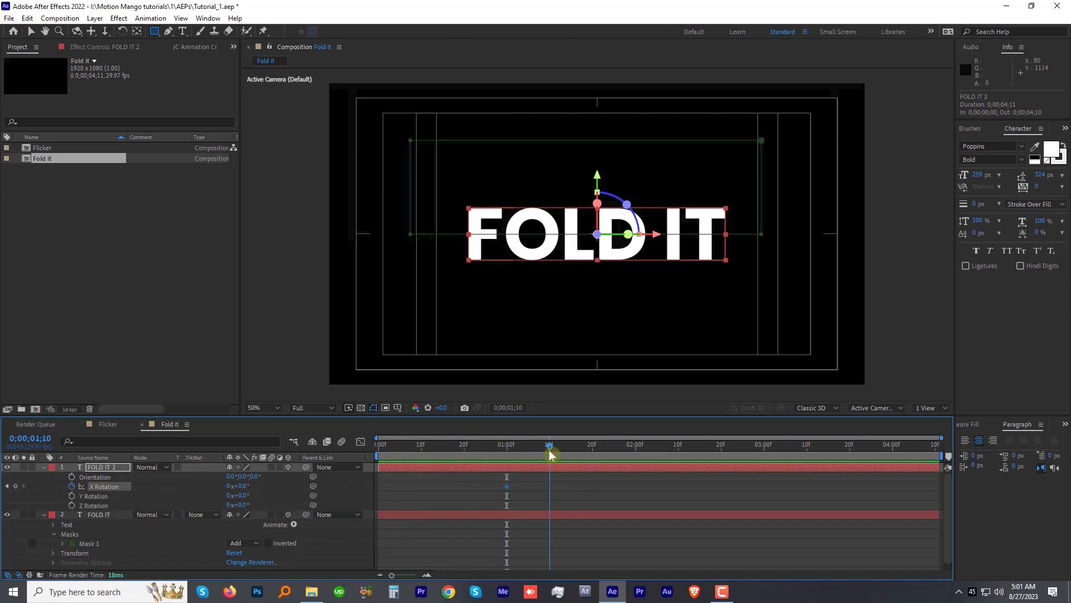
pyautogui.moveTo(241, 486); pyautogui.dragTo(264, 482)
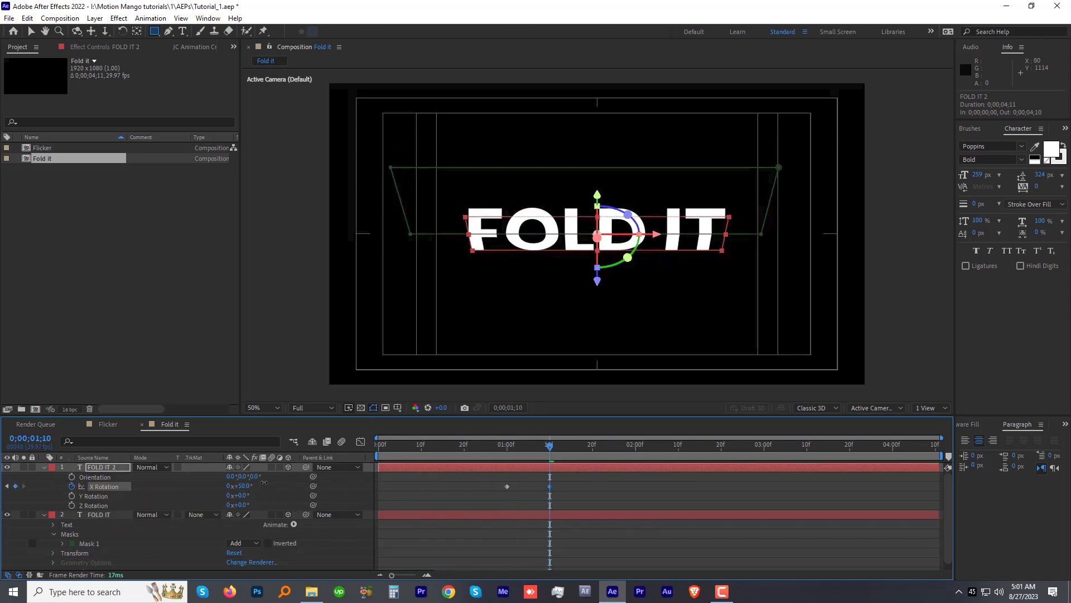
# Step: Apply Easy Ease In to the 50° X Rotation keyframe and preview the fold from 0;00;01;00
pyautogui.rightClick(550, 485)
pyautogui.moveTo(651, 487)
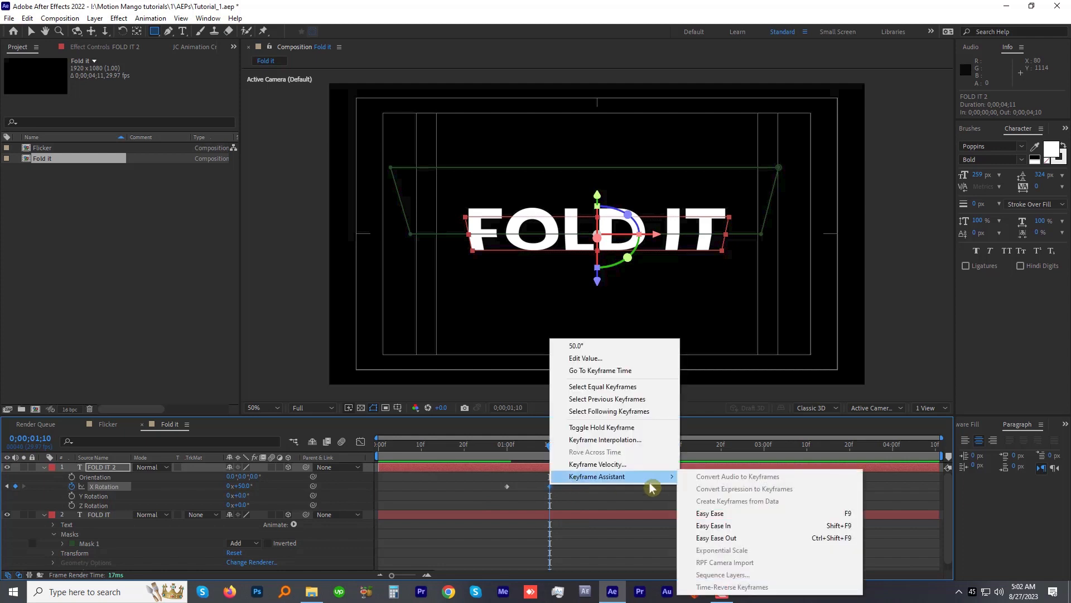
pyautogui.click(701, 525)
pyautogui.click(508, 448)
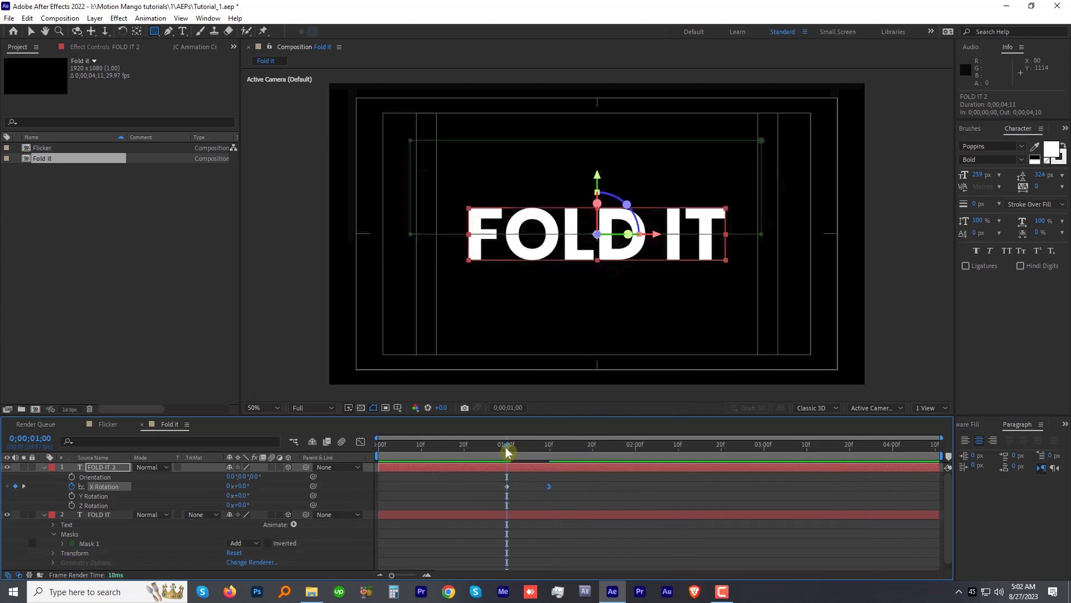
pyautogui.press('space')
pyautogui.press('space')
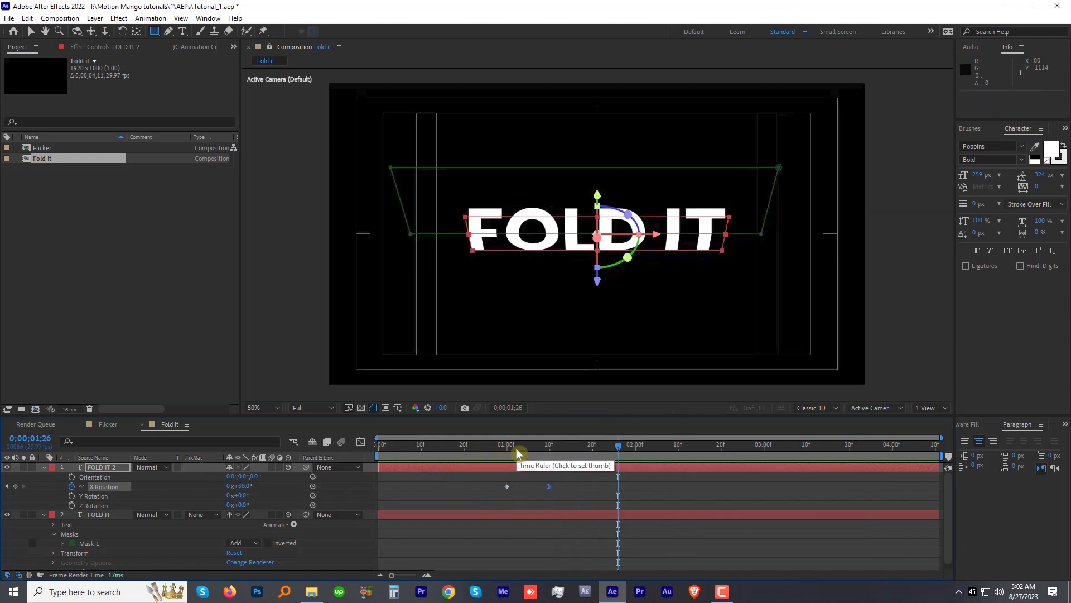
# Step: Add a white Point light at 100% intensity with no falloff to the Fold it composition
pyautogui.click(95, 18)
pyautogui.moveTo(99, 35)
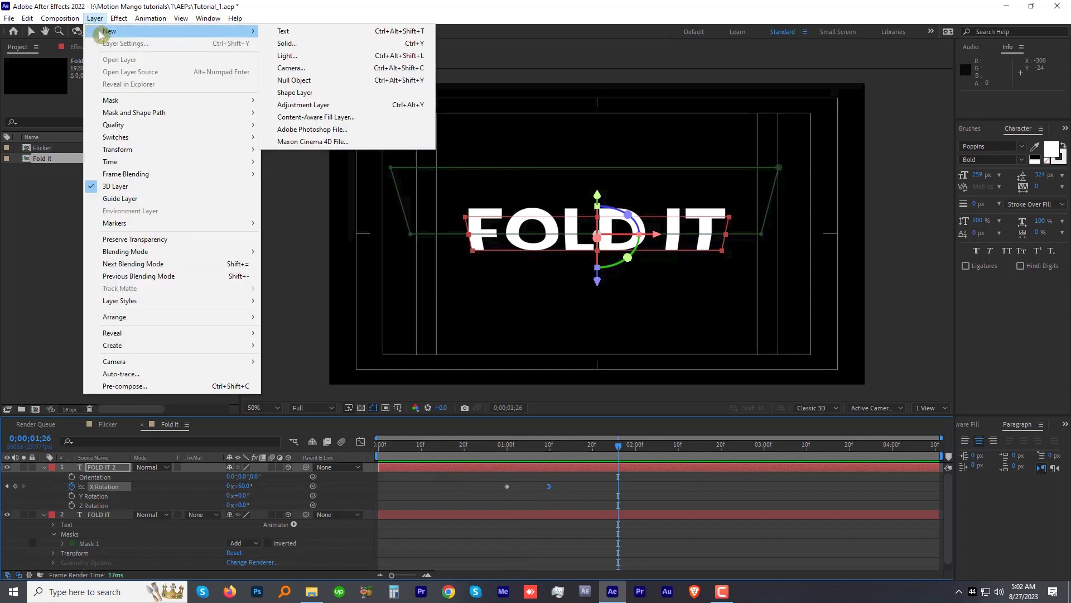
pyautogui.click(290, 55)
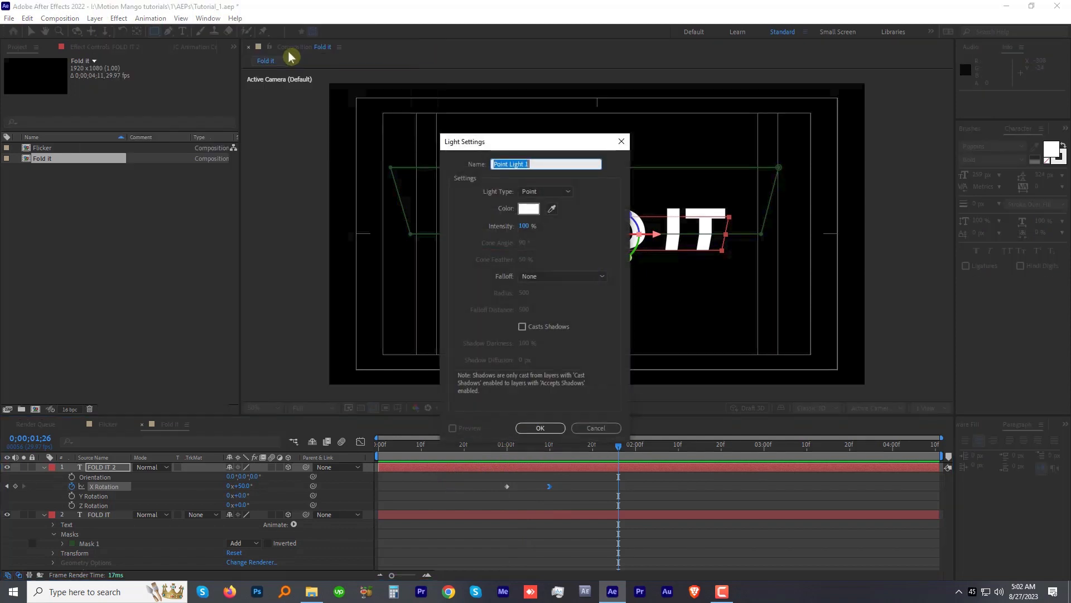
pyautogui.click(543, 428)
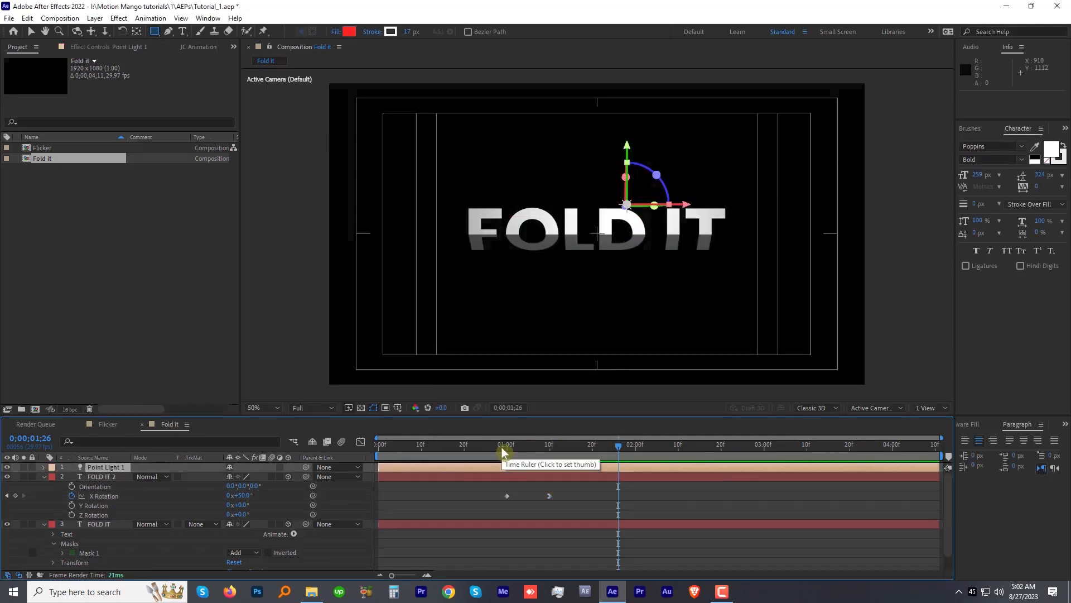
# Step: Preview the lit fold animation with the text layers collapsed and inspect the seam between the text halves at 0;00;00;12
pyautogui.click(44, 476)
pyautogui.click(44, 486)
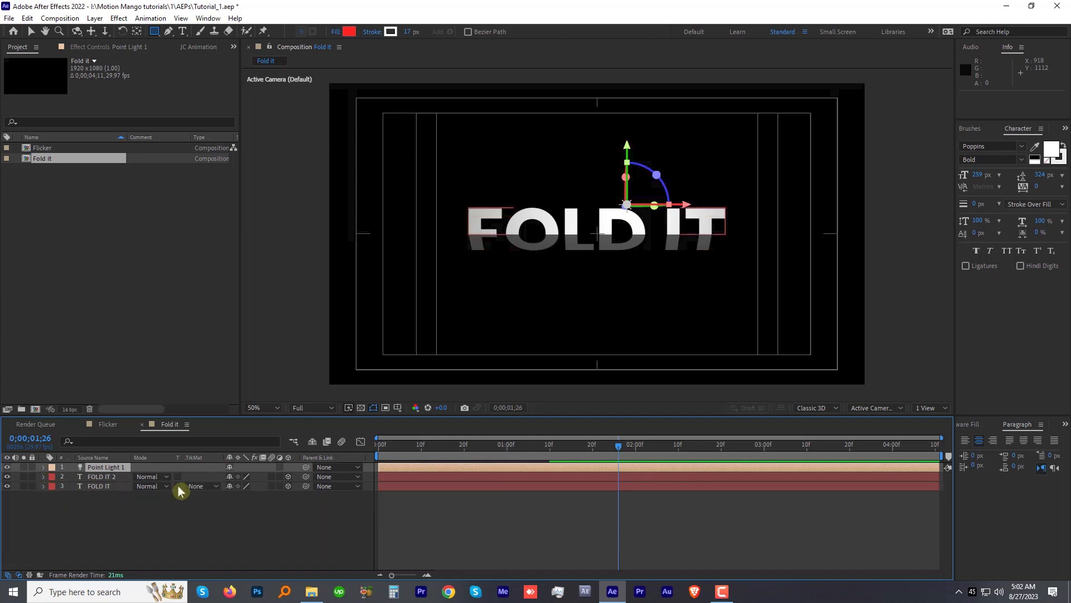
pyautogui.press('space')
pyautogui.press('space')
pyautogui.press('space')
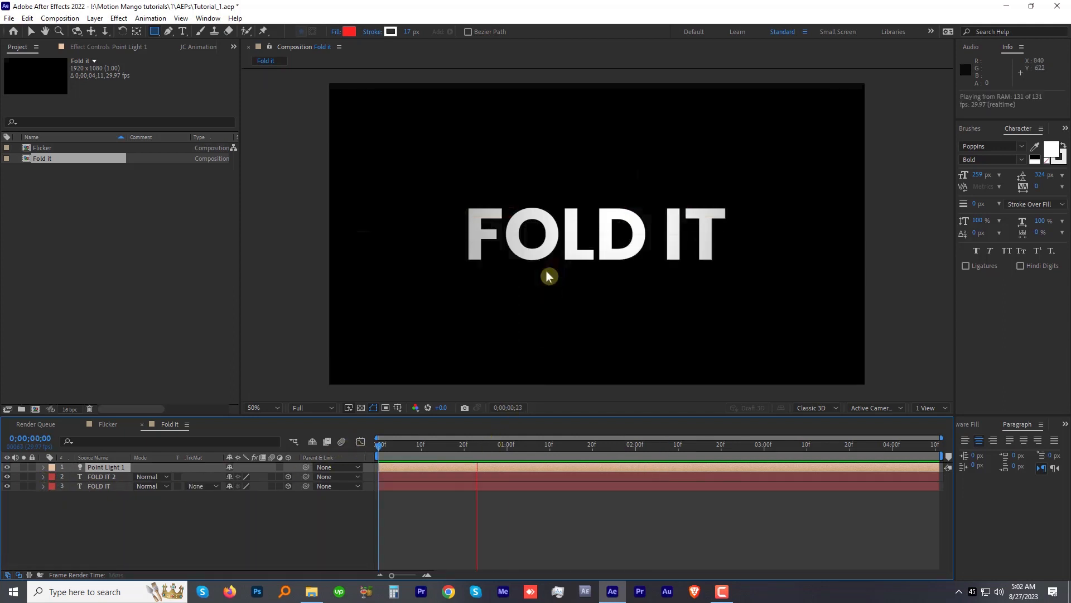
pyautogui.press('space')
pyautogui.click(430, 445)
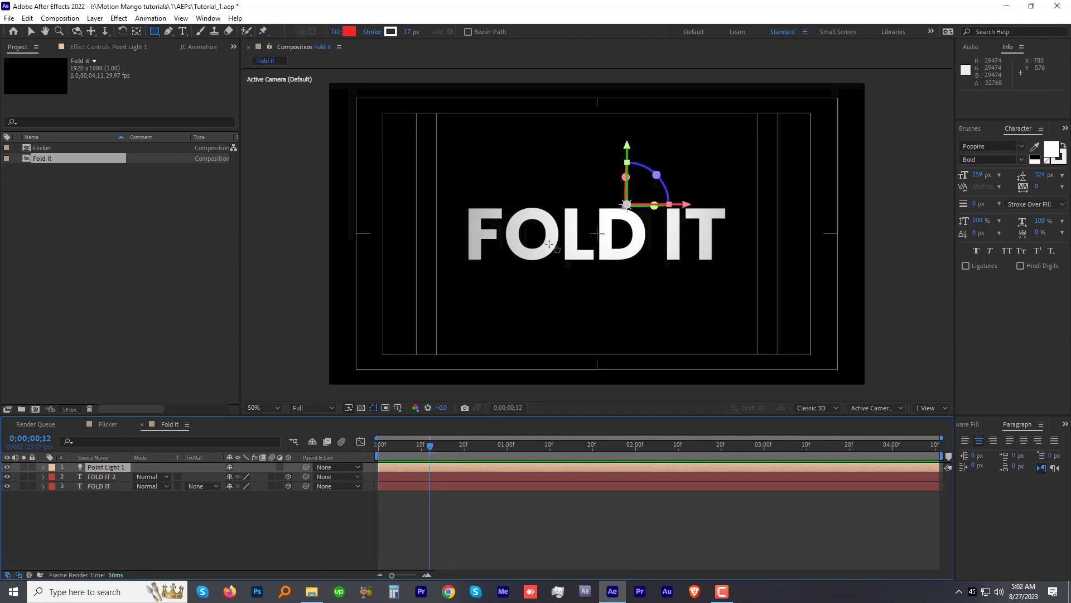
pyautogui.scroll(1, 549, 242)
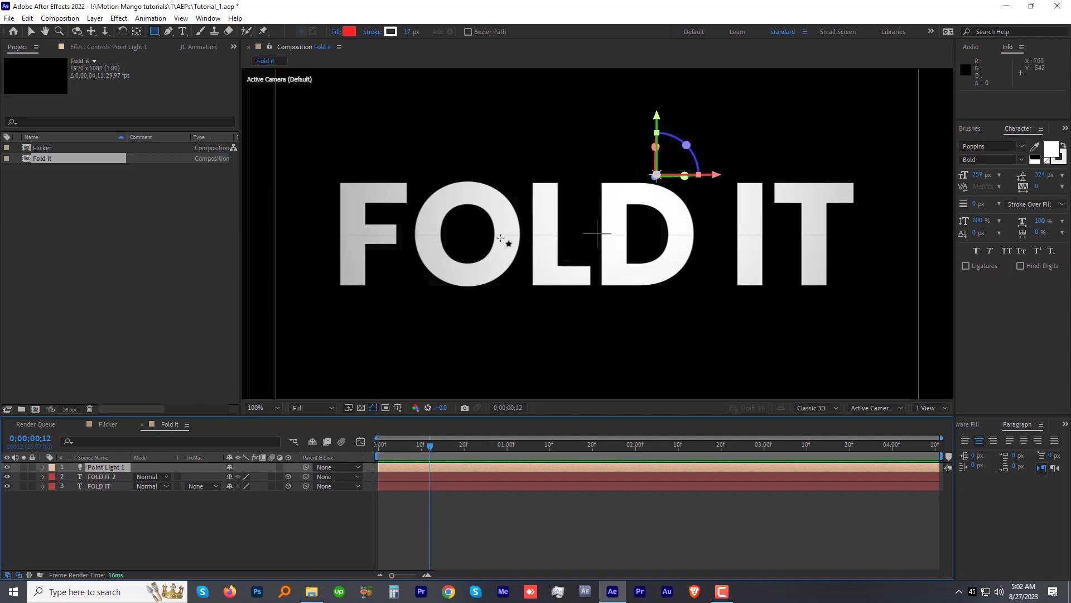
pyautogui.scroll(-1, 538, 243)
# Step: Split both text layers at 0;00;01;00 and delete the first-second segment of the original FOLD IT layer
pyautogui.click(427, 477)
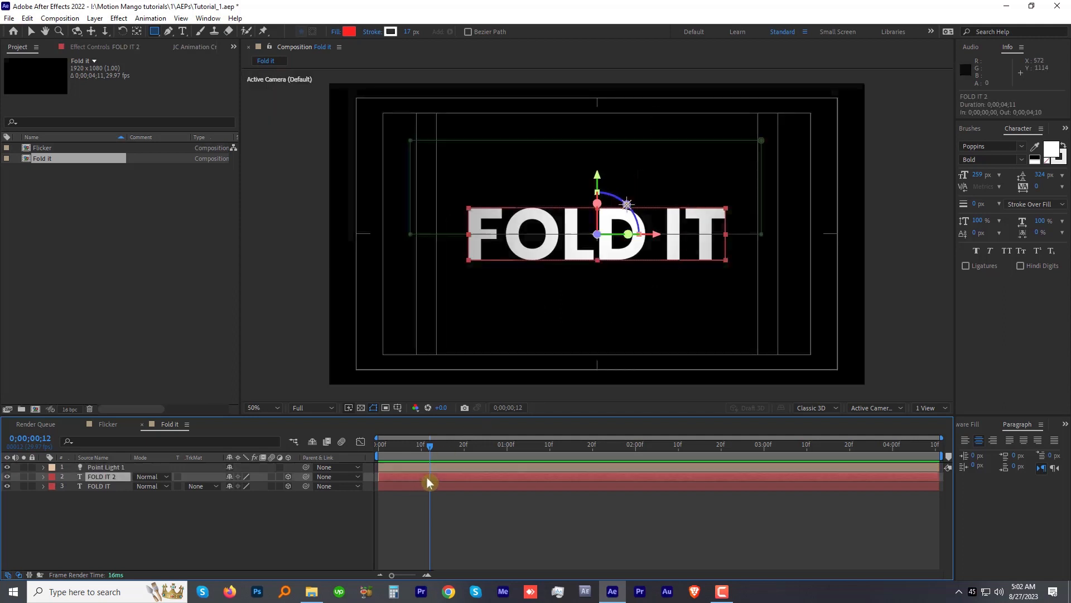
pyautogui.keyDown('shift'); pyautogui.click(427, 483); pyautogui.keyUp('shift')
pyautogui.press('u')
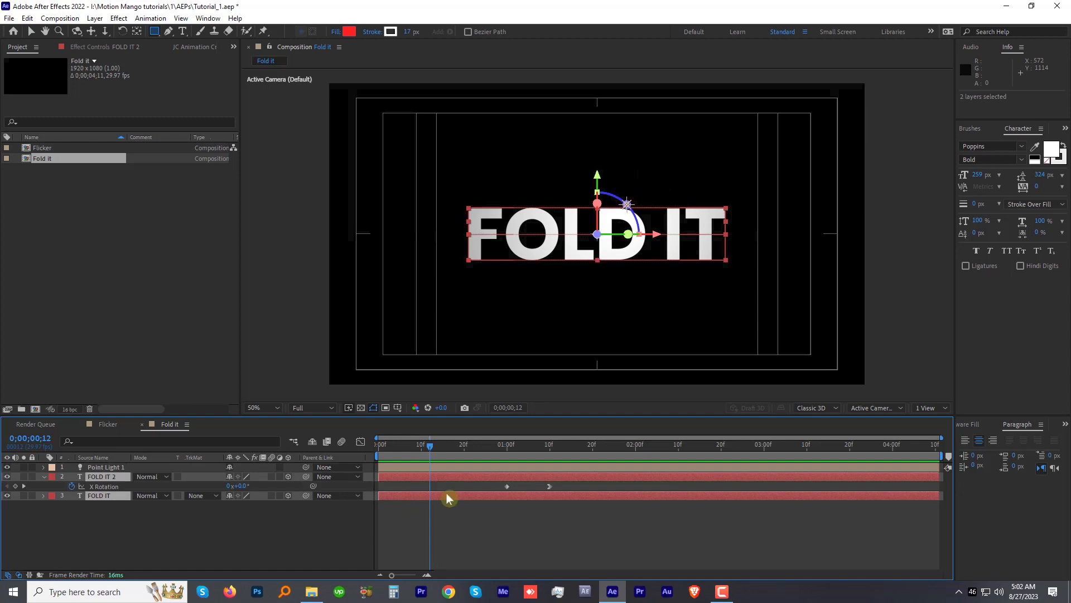
pyautogui.click(505, 448)
pyautogui.click(27, 17)
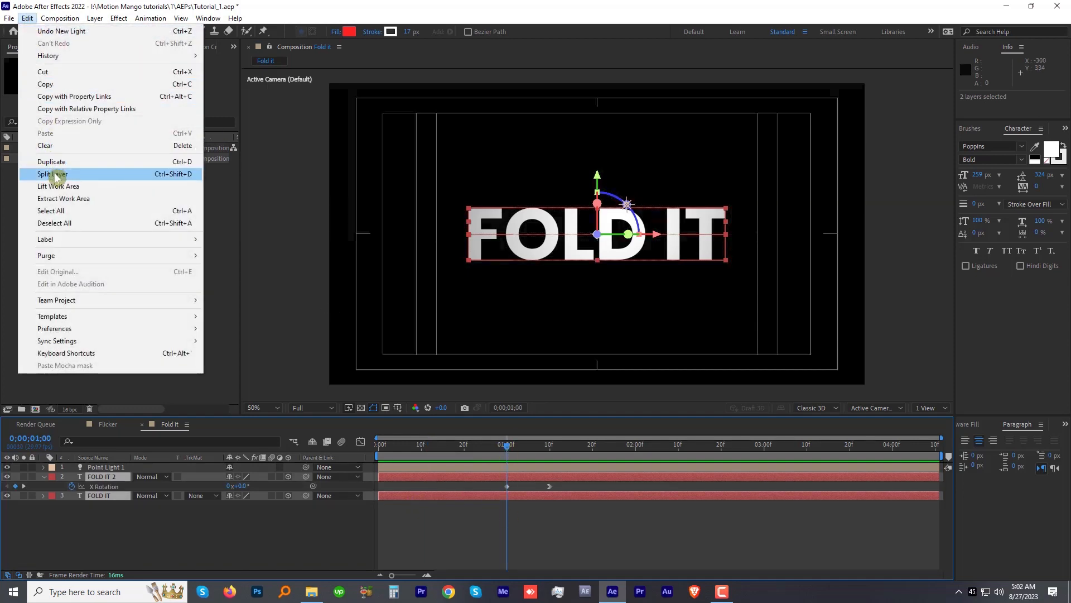
pyautogui.click(50, 174)
pyautogui.press('Delete')
# Step: Delete the mask from the FOLD IT 2 segment that covers the first second
pyautogui.click(465, 447)
pyautogui.click(432, 487)
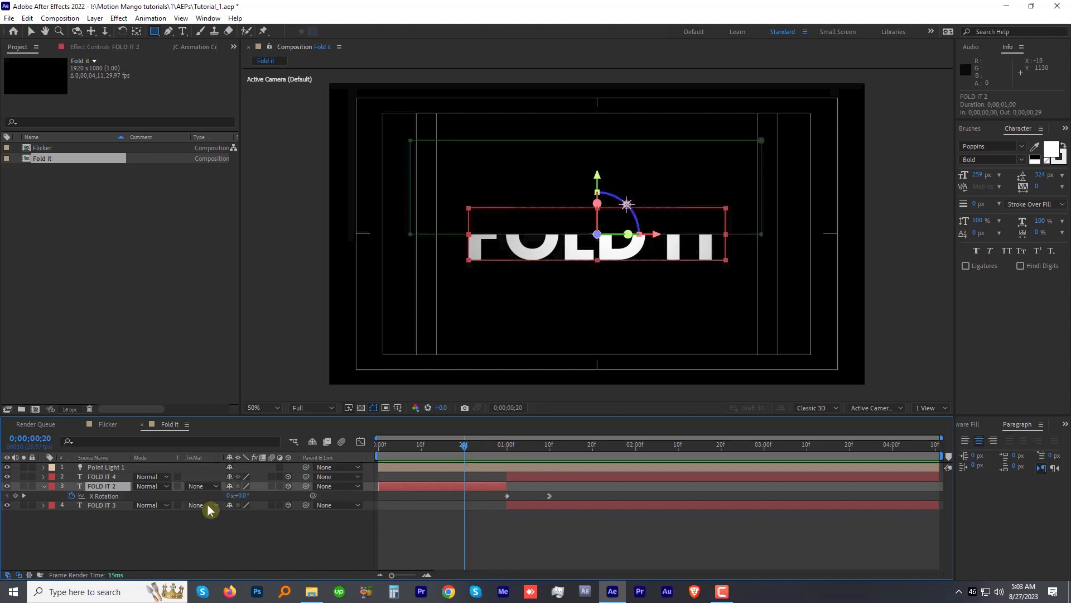
pyautogui.press('m')
pyautogui.click(91, 497)
pyautogui.press('Delete')
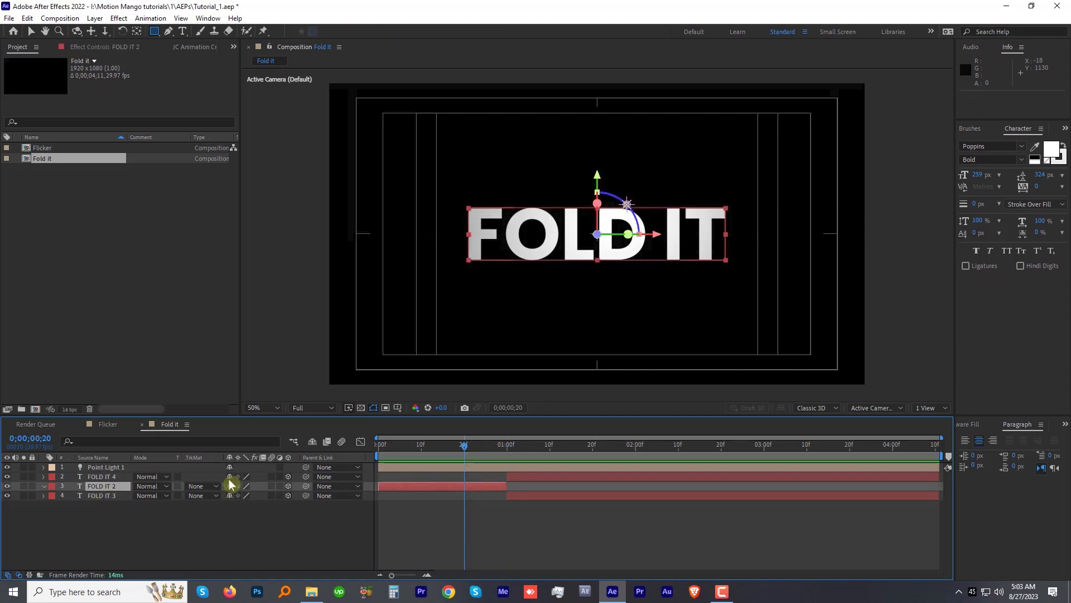
# Step: Set the work area end at 0;00;02;20 and preview the fold animation
pyautogui.press('space')
pyautogui.press('space')
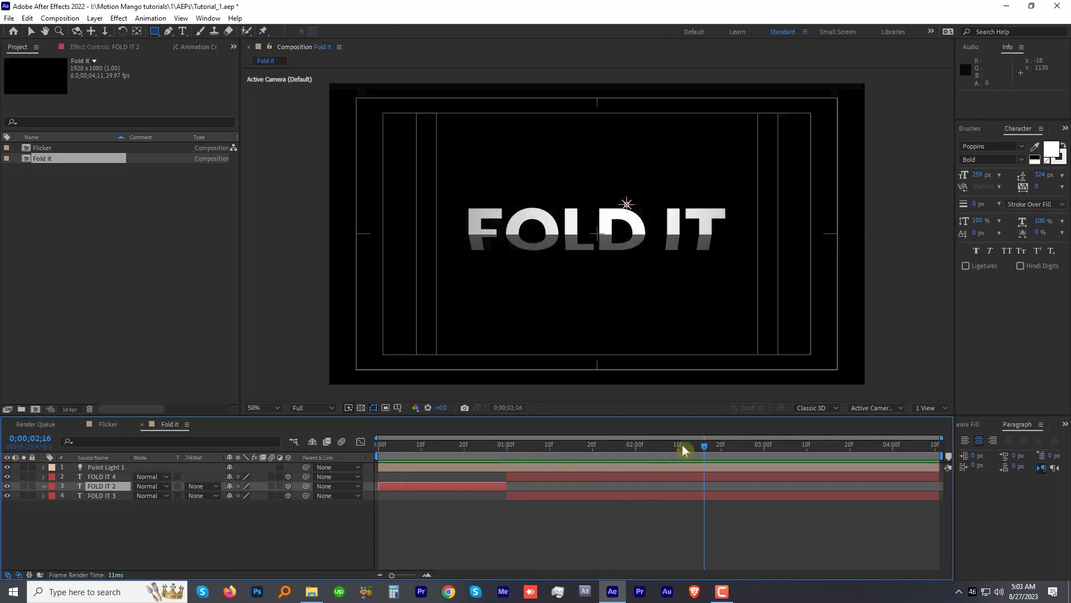
pyautogui.moveTo(724, 448); pyautogui.dragTo(721, 456)
pyautogui.press('n')
pyautogui.press('space')
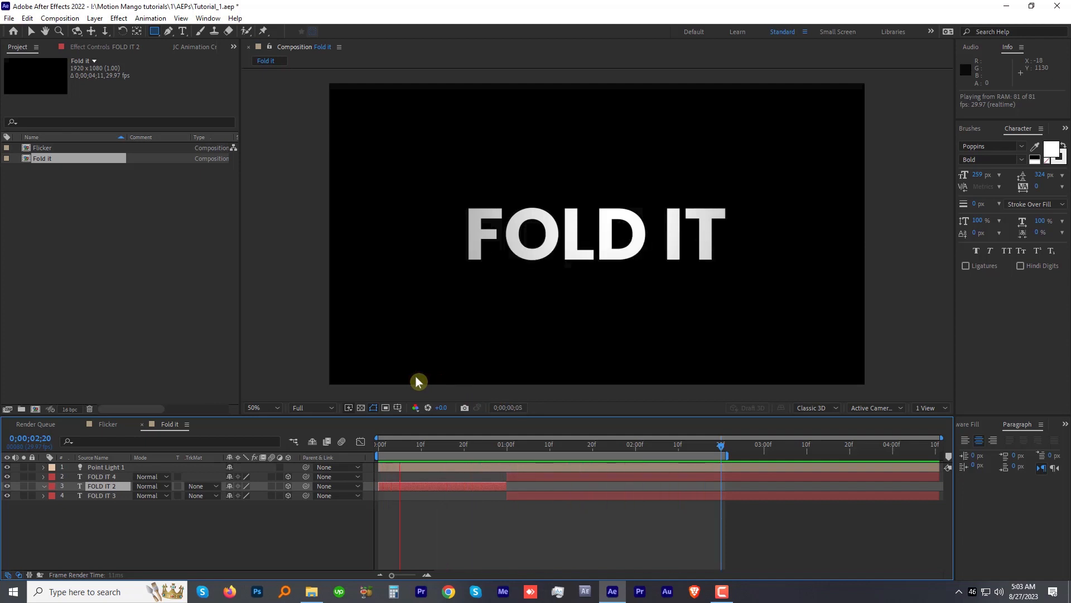
pyautogui.click(404, 445)
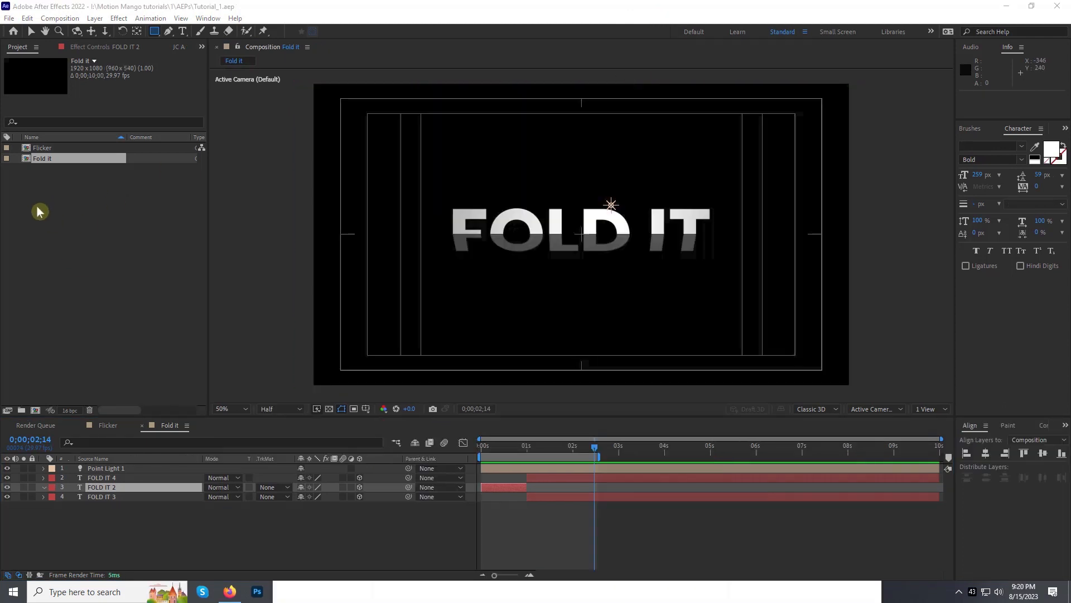
# Step: Create a new composition named Stretch with the HDTV 1080 29.97 preset
pyautogui.rightClick(38, 208)
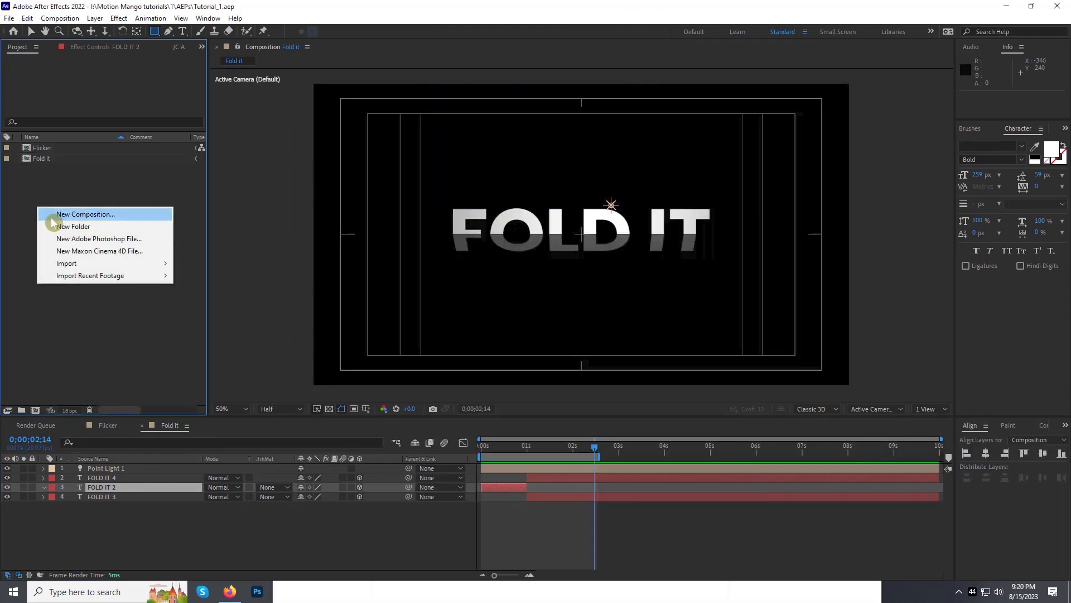
pyautogui.click(54, 218)
pyautogui.write('Stre')
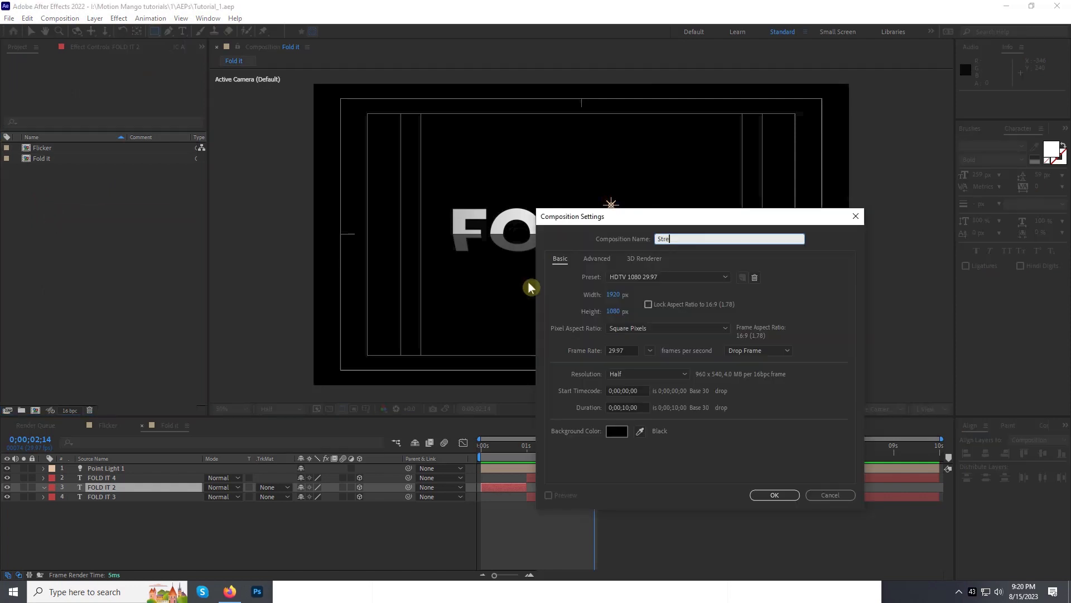
pyautogui.write('tch')
pyautogui.press('Return')
# Step: Add a LIFE text layer, center its anchor point, and center the layer in the composition
pyautogui.hotkey('ctrl', 't')
pyautogui.click(486, 263)
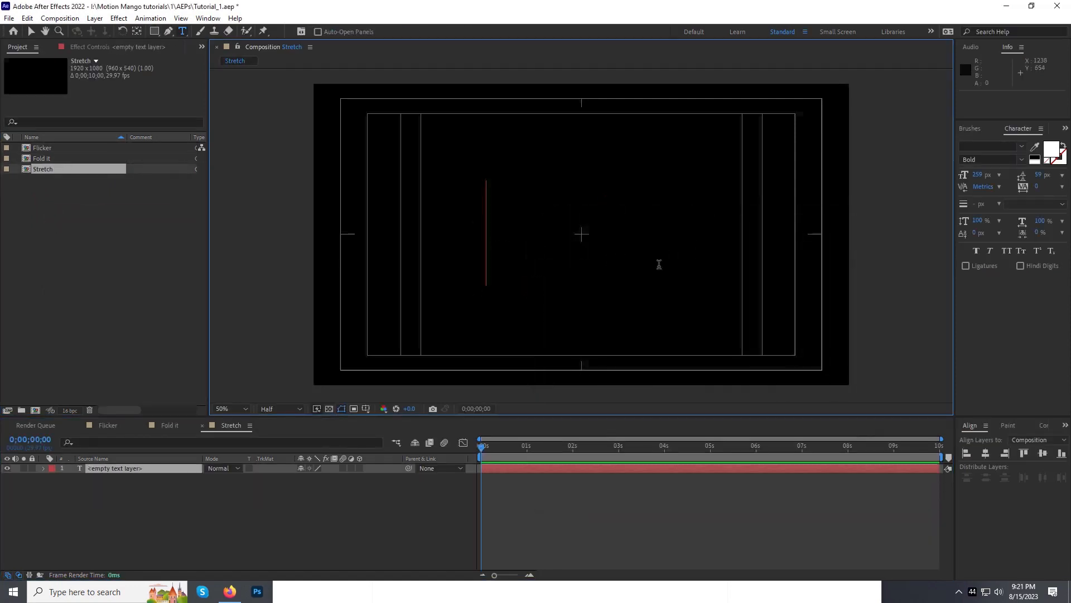
pyautogui.write('LIFE')
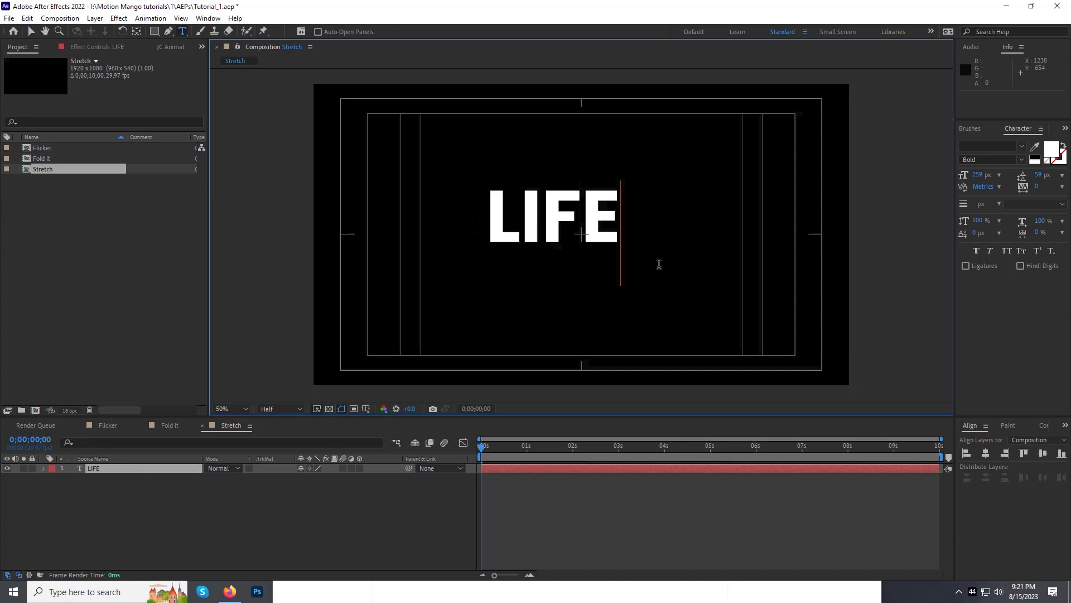
pyautogui.press('KP_Enter')
pyautogui.click(136, 32)
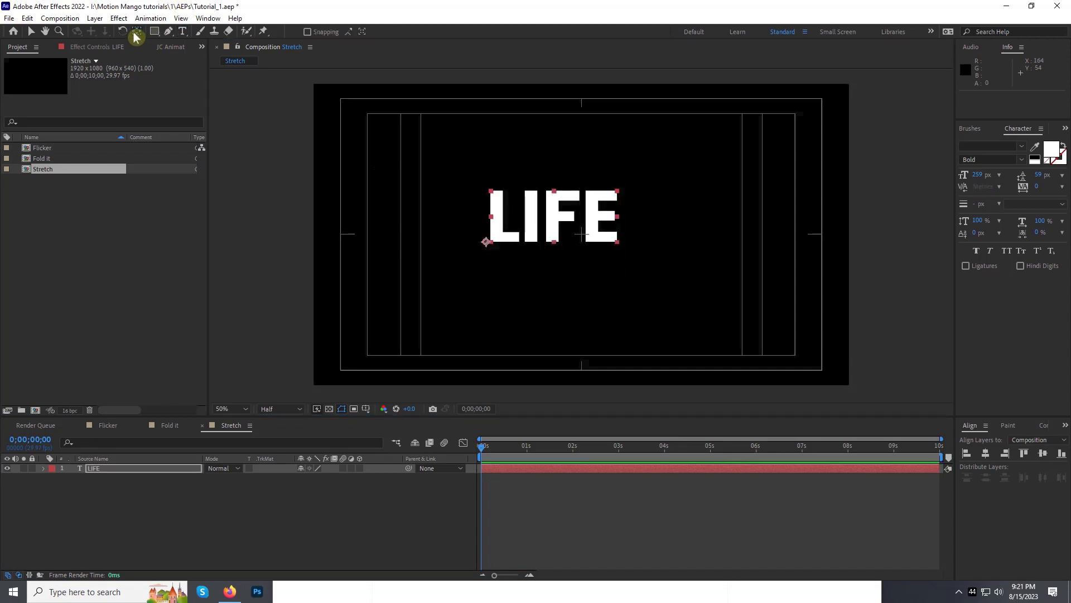
pyautogui.hotkey('ctrl', 'alt', 'Home')
pyautogui.hotkey('ctrl', 'Home')
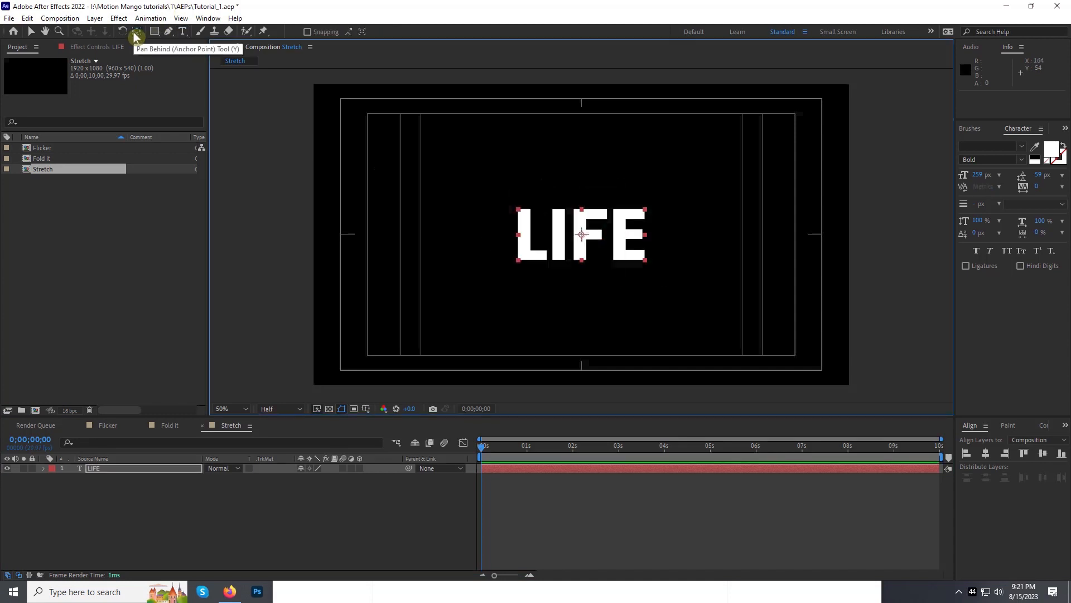
# Step: Create shape outlines from the LIFE text layer
pyautogui.rightClick(100, 469)
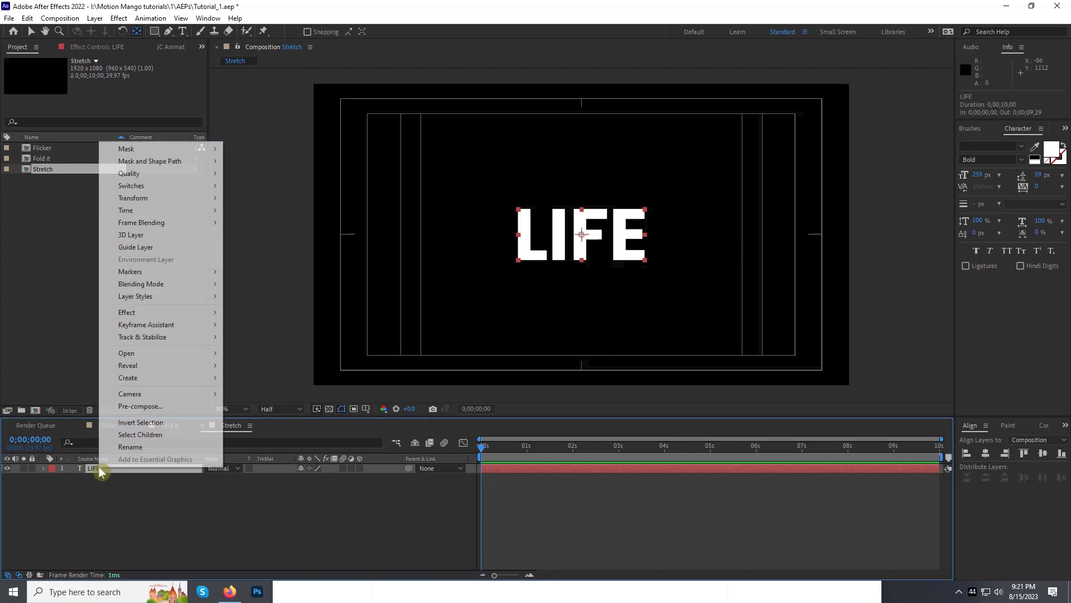
pyautogui.click(127, 407)
pyautogui.moveTo(136, 381)
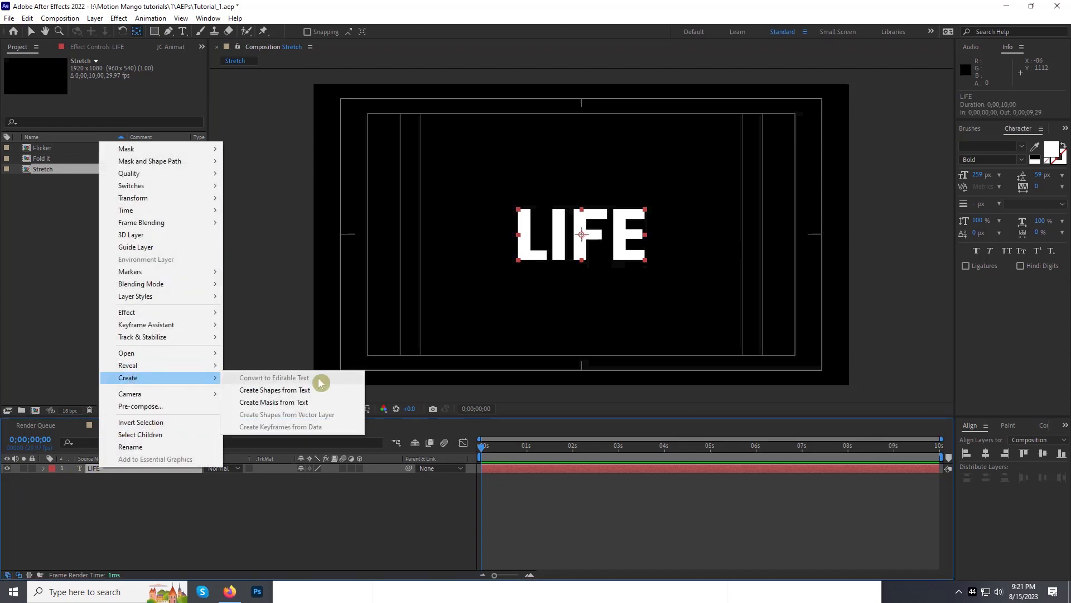
pyautogui.click(305, 391)
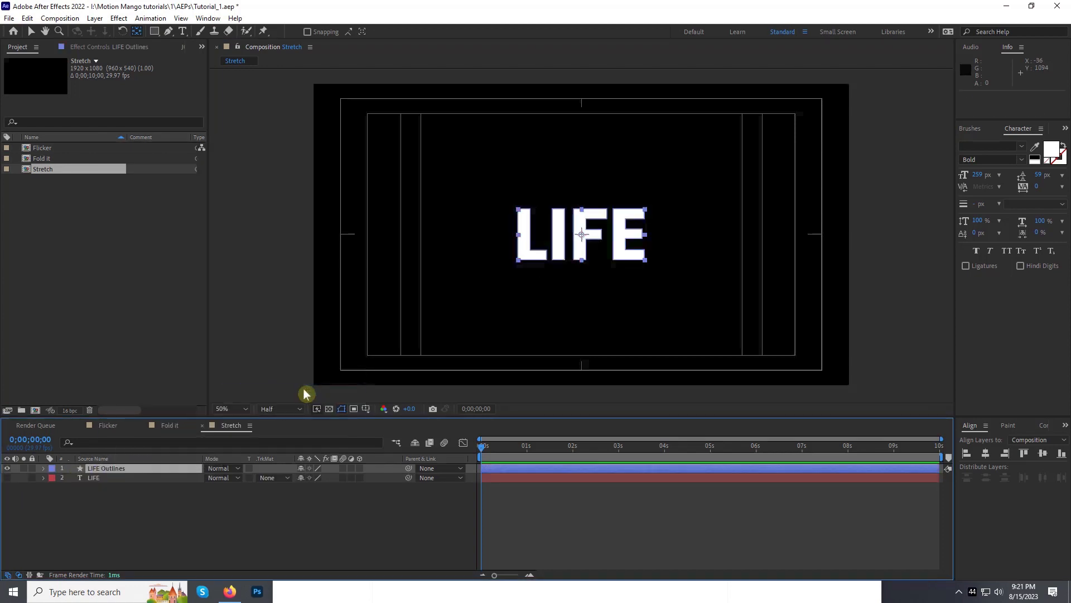
# Step: Expand the letter groups of the LIFE Outlines layer and add a Path keyframe for the L at 0;00;00;29
pyautogui.click(44, 468)
pyautogui.click(53, 478)
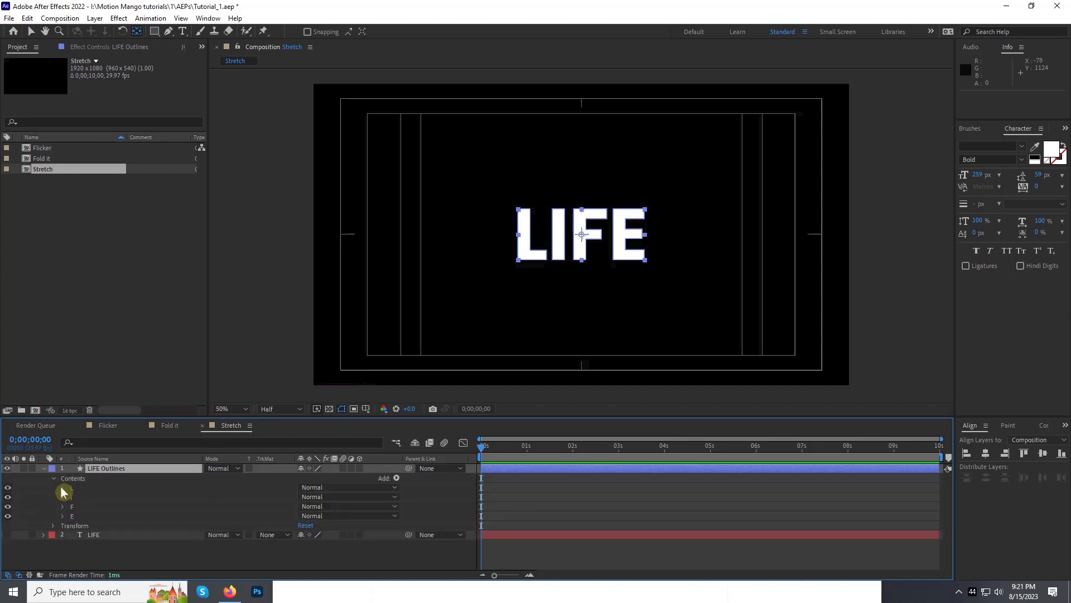
pyautogui.click(63, 489)
pyautogui.keyDown('shift'); pyautogui.click(65, 497); pyautogui.keyUp('shift')
pyautogui.keyDown('shift'); pyautogui.click(67, 506); pyautogui.keyUp('shift')
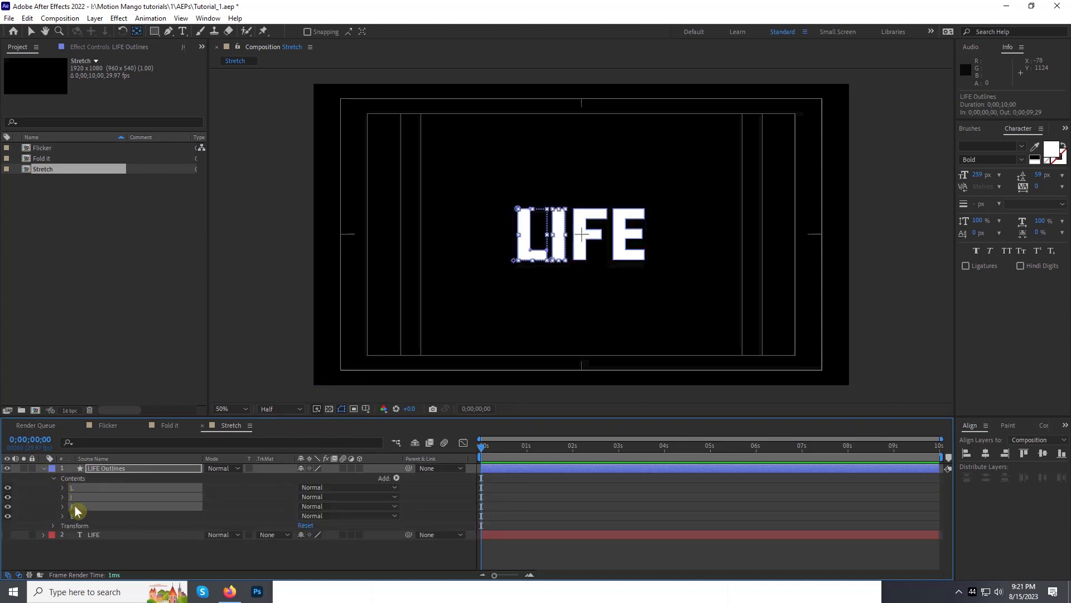
pyautogui.keyDown('shift'); pyautogui.click(70, 514); pyautogui.keyUp('shift')
pyautogui.click(63, 488)
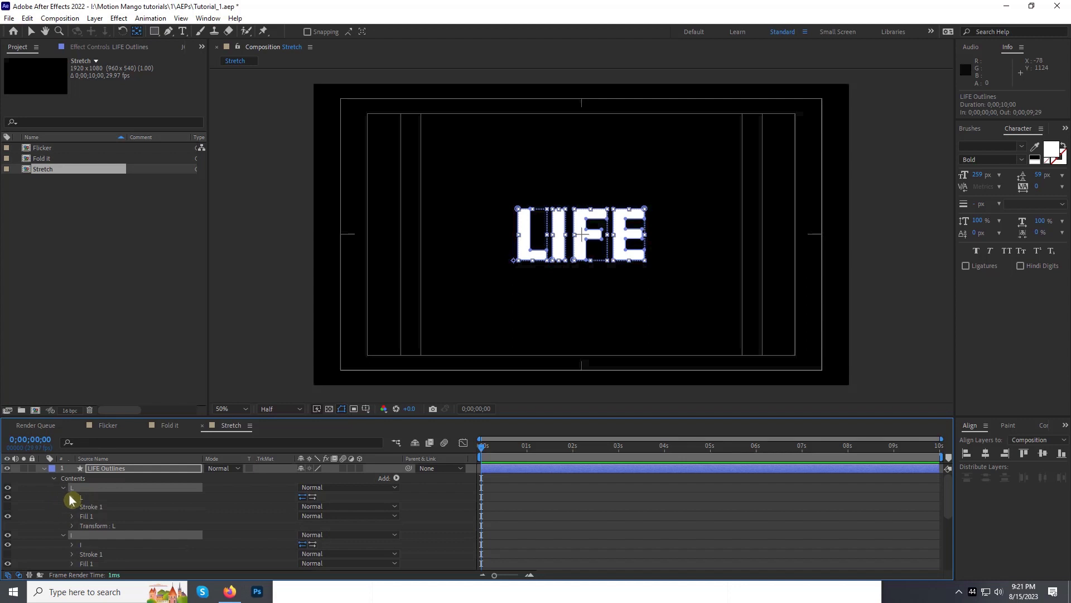
pyautogui.click(72, 498)
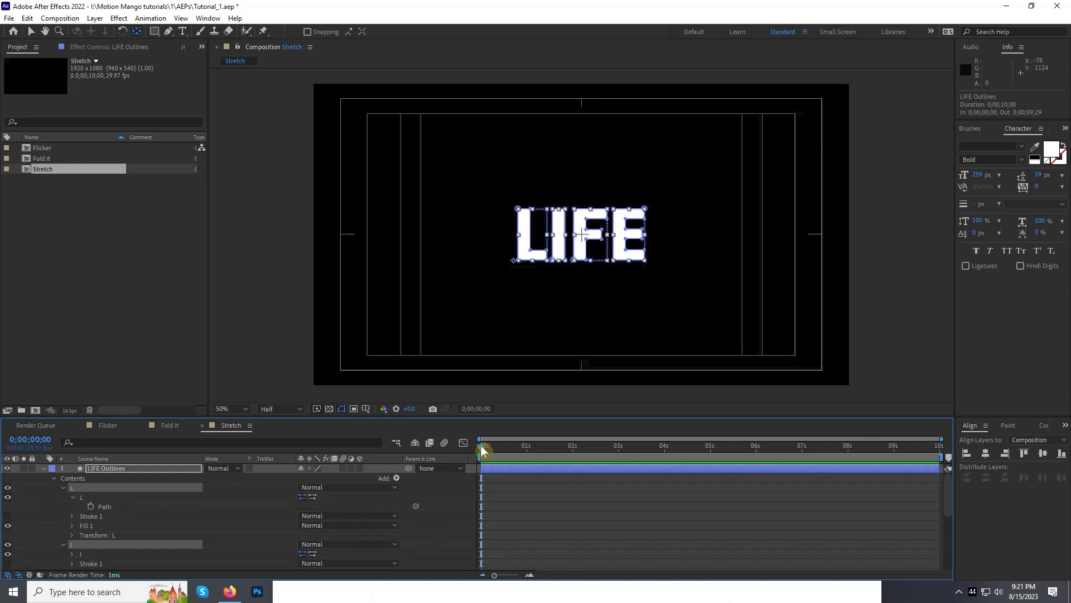
pyautogui.moveTo(482, 450); pyautogui.dragTo(526, 450)
pyautogui.click(91, 506)
# Step: Add Path keyframes for the letters I, F and E at 0;00;00;29
pyautogui.scroll(-1, 91, 510)
pyautogui.click(72, 525)
pyautogui.click(91, 534)
pyautogui.scroll(-2, 92, 535)
pyautogui.click(73, 525)
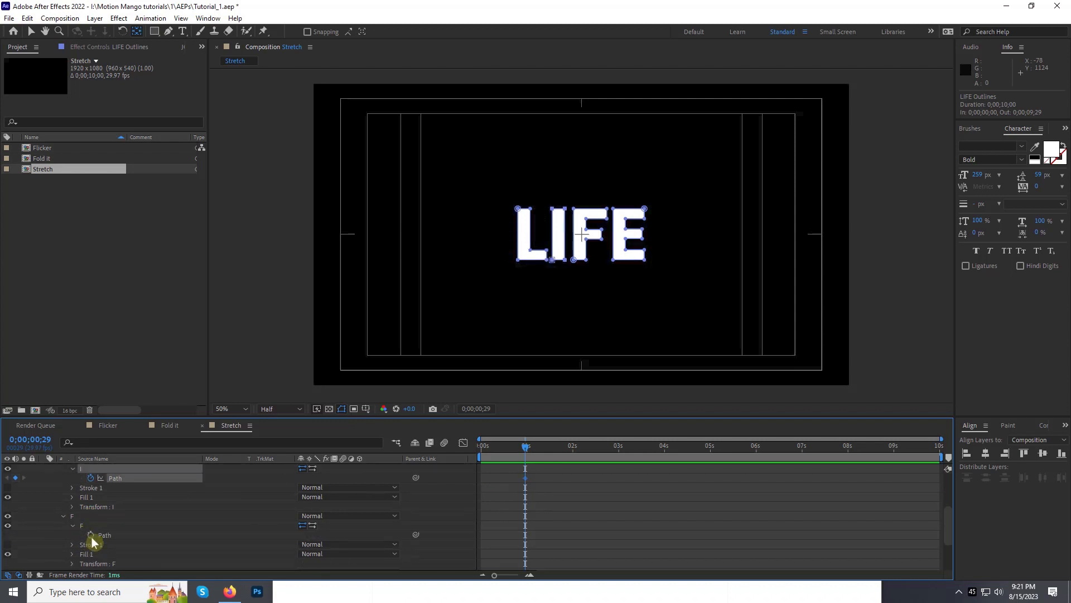
pyautogui.click(91, 534)
pyautogui.scroll(-1, 92, 534)
pyautogui.click(73, 554)
pyautogui.click(90, 563)
# Step: At 0;00;01;11, stretch the arms of the F to the right and shift the E along with them
pyautogui.moveTo(525, 450); pyautogui.dragTo(544, 451)
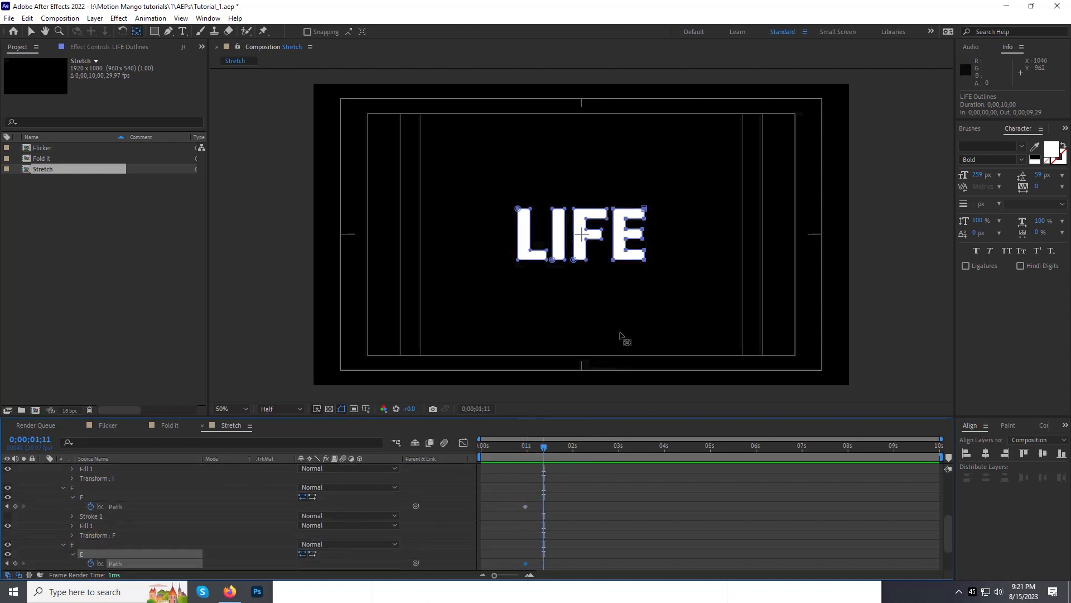
pyautogui.click(31, 32)
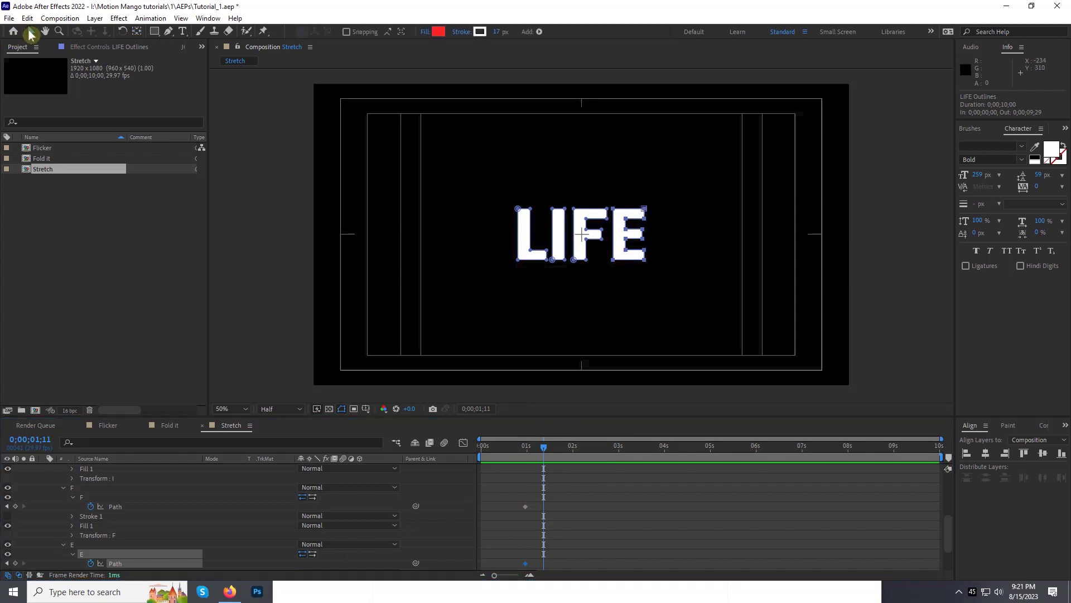
pyautogui.moveTo(679, 188); pyautogui.dragTo(640, 244)
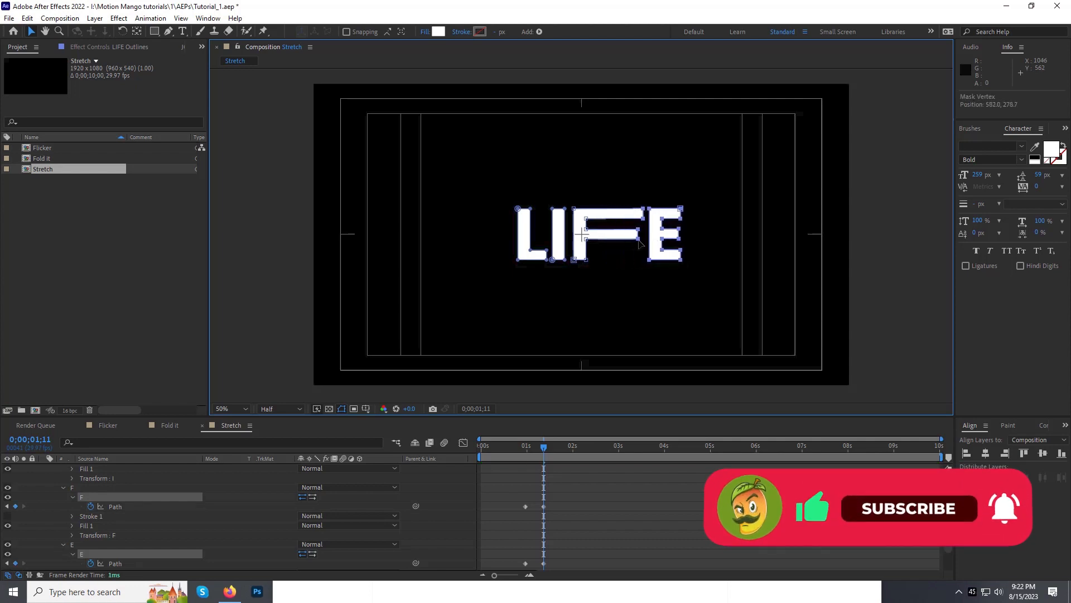
# Step: Add Path keyframes for the stretched F and E at 0;00;02;09 to hold their shapes
pyautogui.scroll(-2, 546, 525)
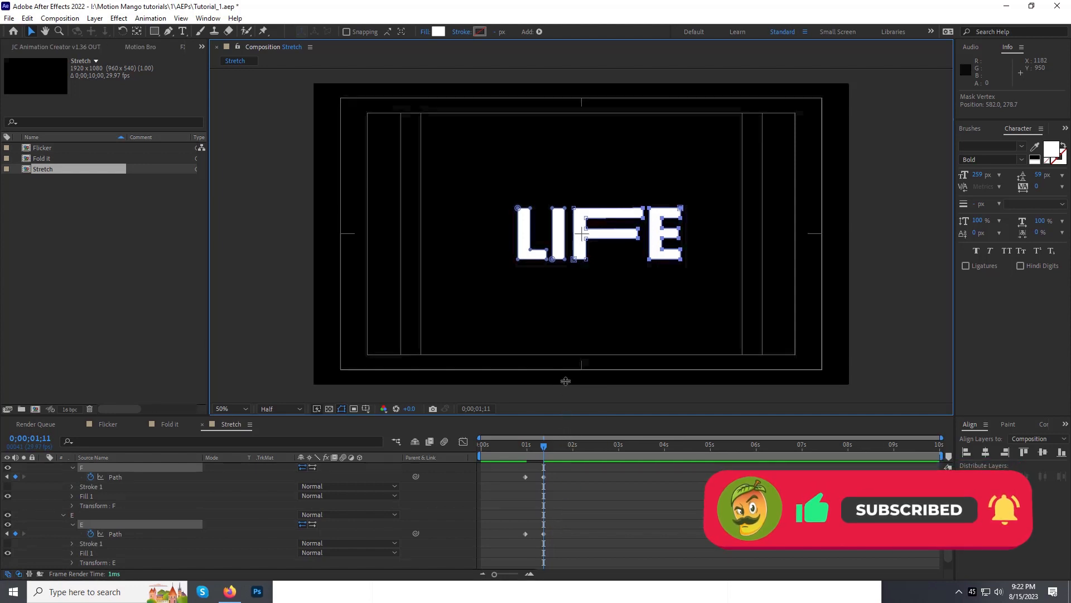
pyautogui.moveTo(571, 416); pyautogui.dragTo(587, 363)
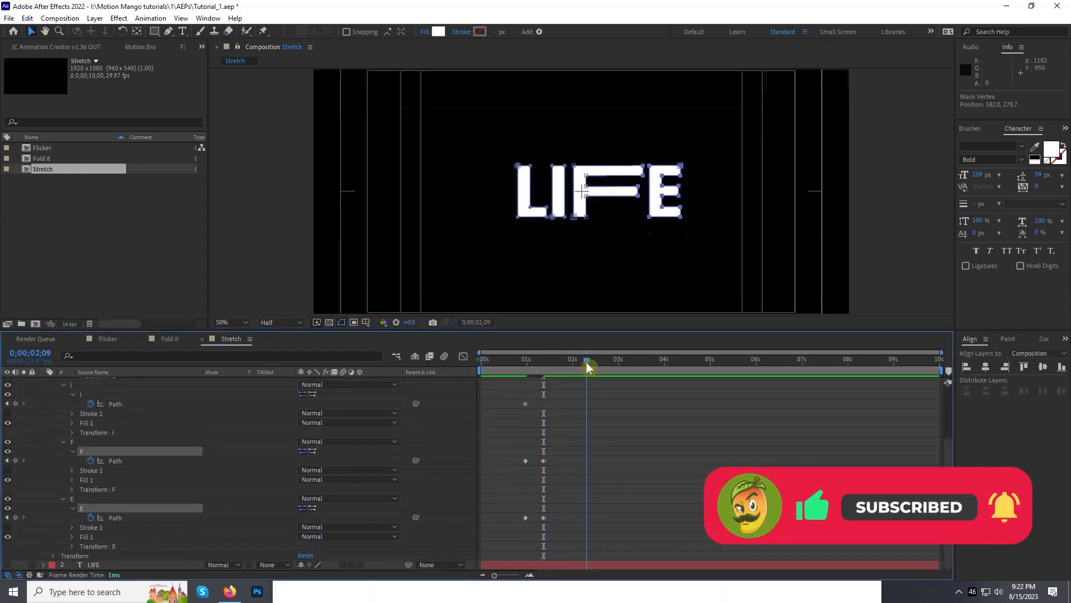
pyautogui.click(15, 461)
pyautogui.click(16, 517)
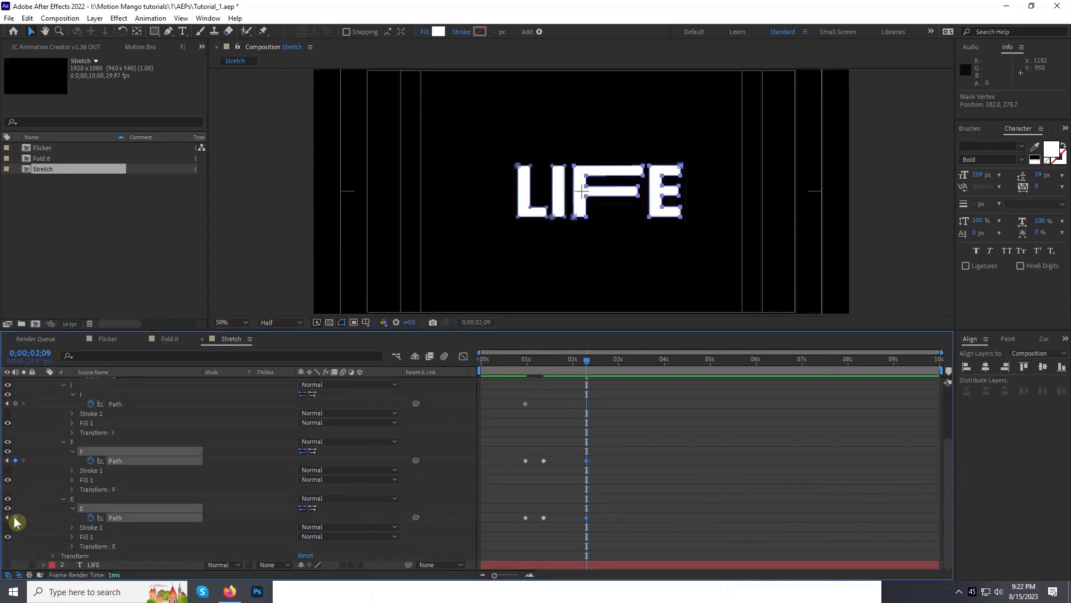
# Step: Copy the first Path keyframes of the F and E and paste them at 0;00;02;21
pyautogui.moveTo(594, 362); pyautogui.dragTo(605, 360)
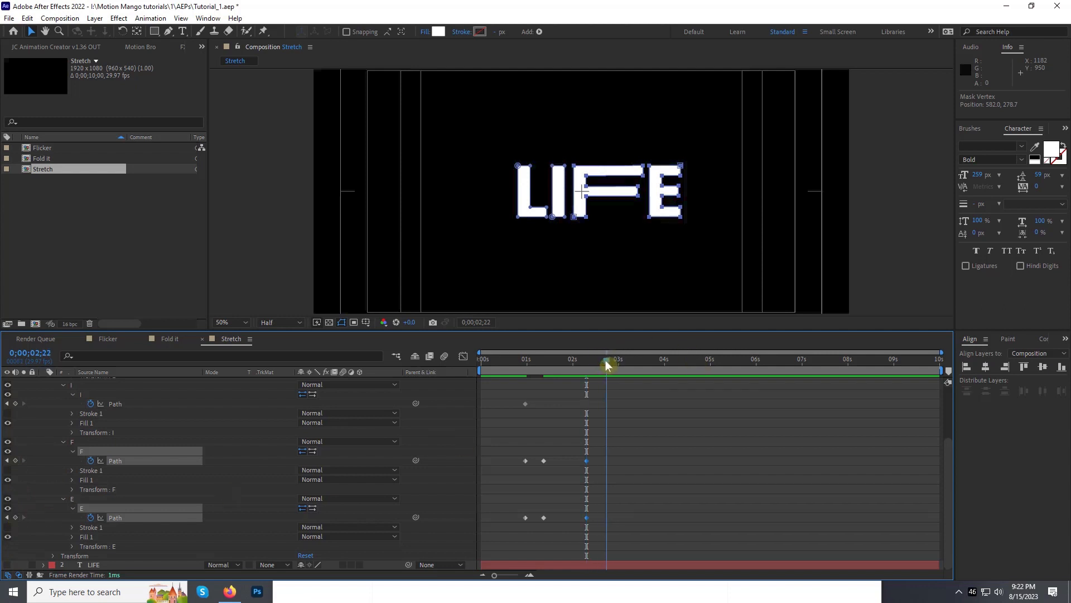
pyautogui.moveTo(531, 455); pyautogui.dragTo(514, 530)
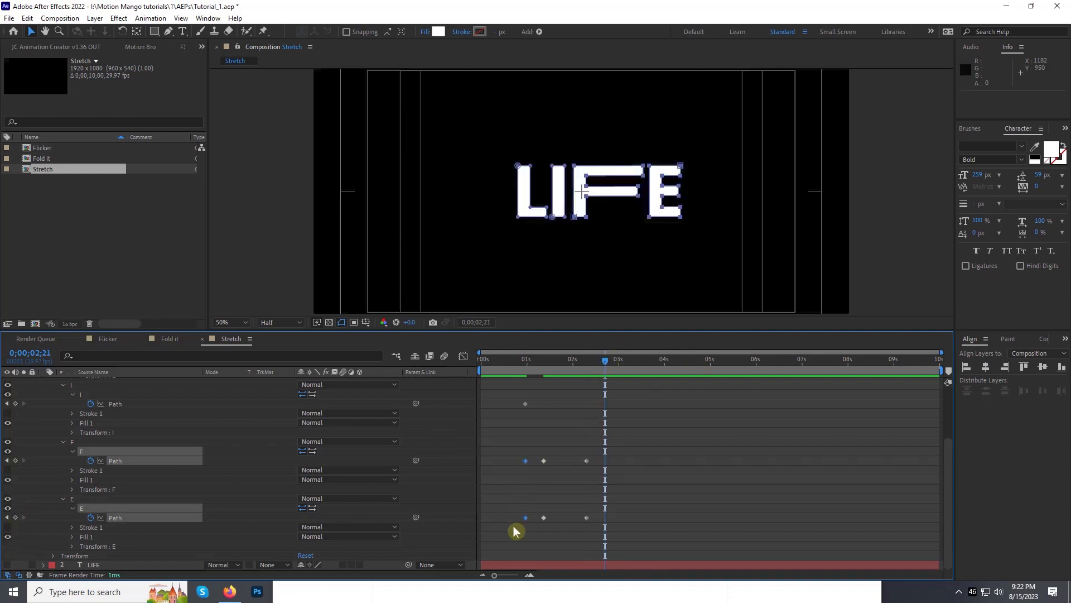
pyautogui.hotkey('ctrl', 'v')
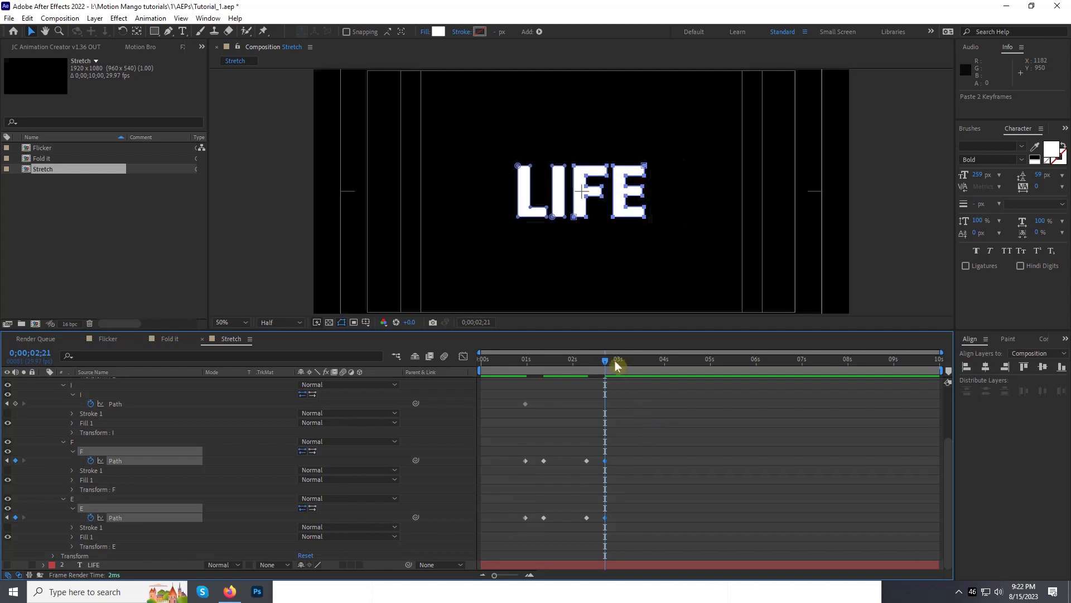
# Step: Add Path keyframes for all four letters, L, I, F and E, at 0;00;03;29
pyautogui.moveTo(615, 361); pyautogui.dragTo(664, 366)
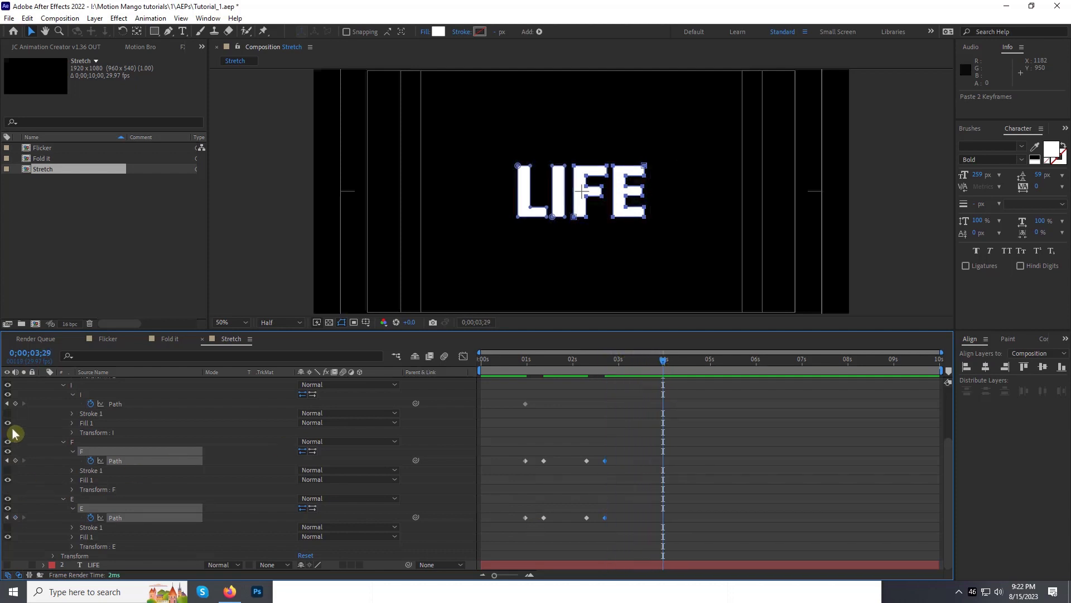
pyautogui.click(15, 461)
pyautogui.scroll(3, 8, 446)
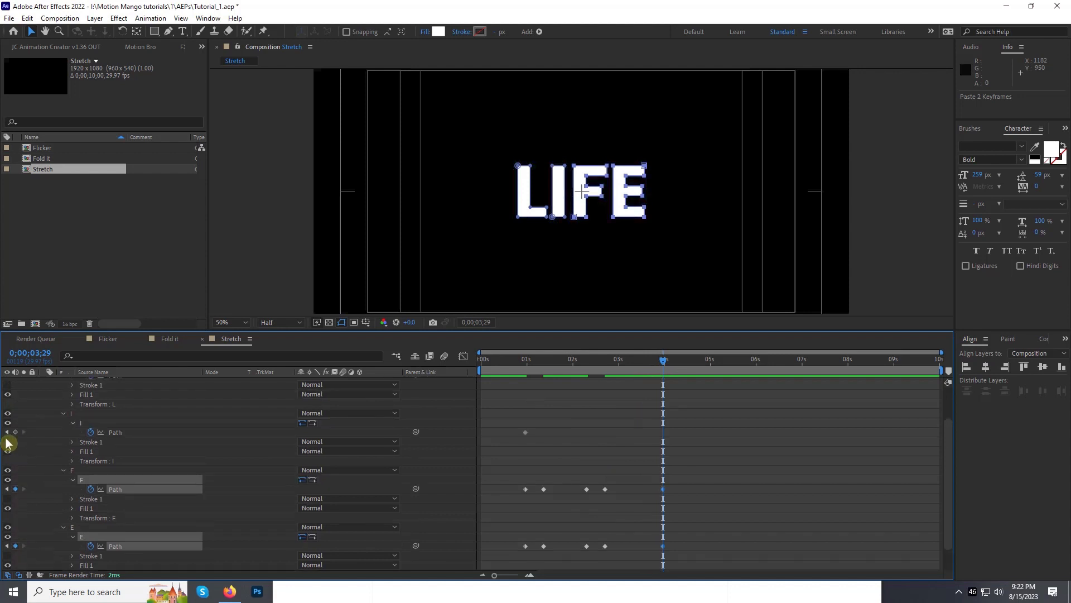
pyautogui.click(15, 477)
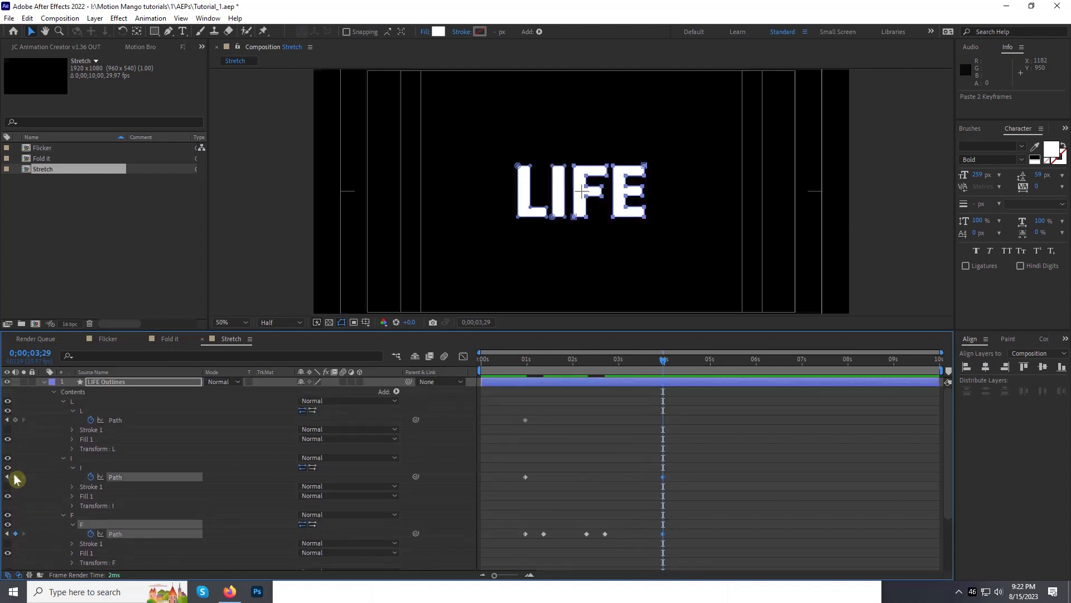
pyautogui.click(15, 419)
# Step: At 0;00;04;10, stretch the L's foot right along with the I, F and E, and add hold Path keyframes at about 0;00;05;14
pyautogui.moveTo(663, 363); pyautogui.dragTo(678, 360)
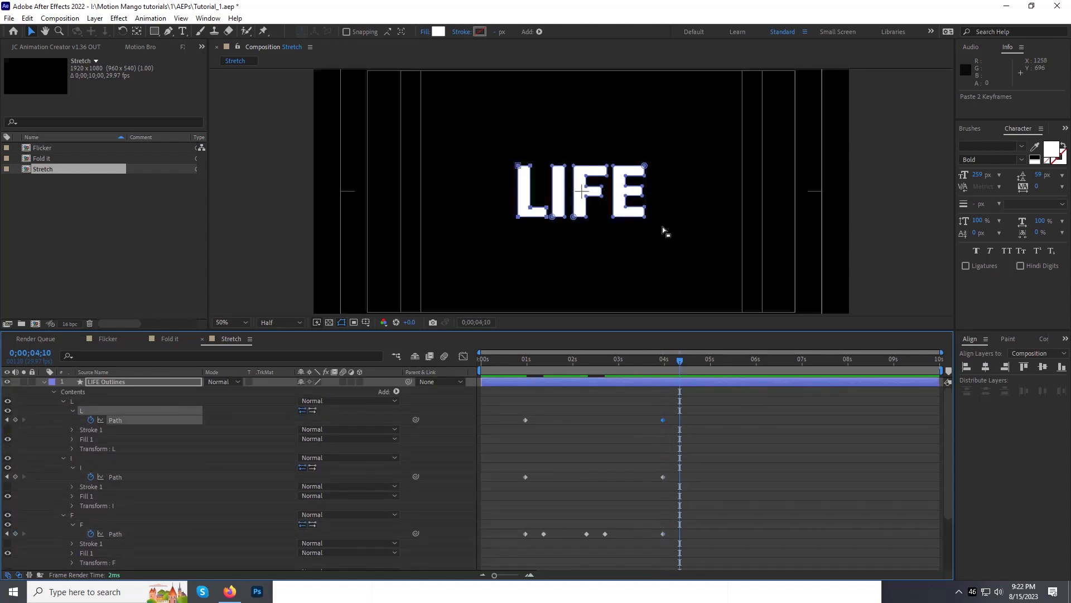
pyautogui.moveTo(681, 125); pyautogui.dragTo(597, 218)
pyautogui.click(732, 360)
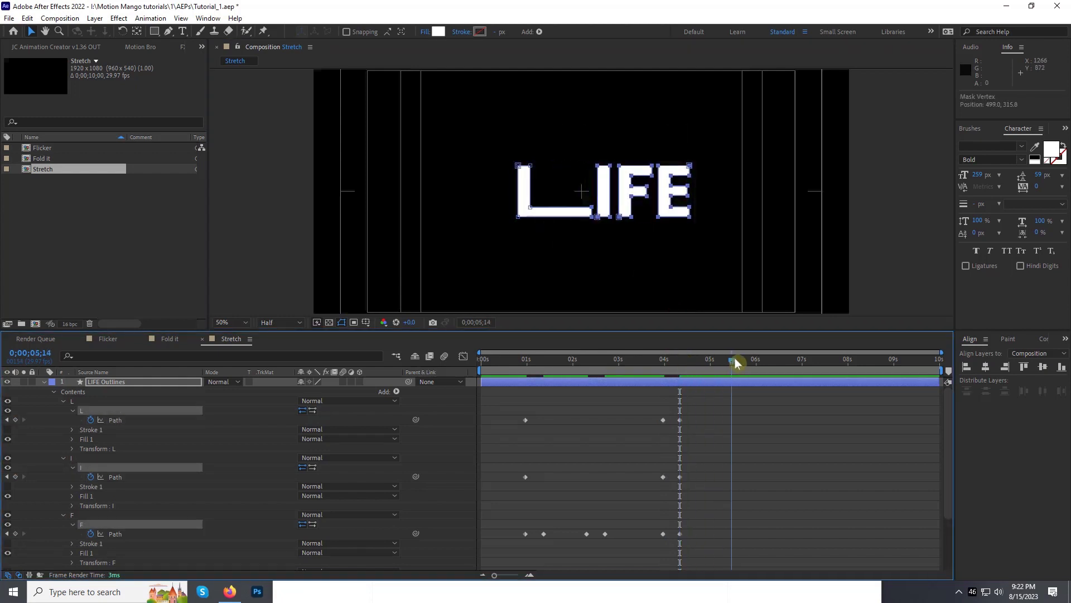
pyautogui.moveTo(735, 362); pyautogui.dragTo(750, 360)
pyautogui.click(15, 420)
# Step: Copy the unstretched Path keyframes of all four letters from 0;00;03;29 and paste them at 0;00;05;26
pyautogui.scroll(-1, 795, 458)
pyautogui.moveTo(678, 331); pyautogui.dragTo(678, 287)
pyautogui.scroll(1, 673, 368)
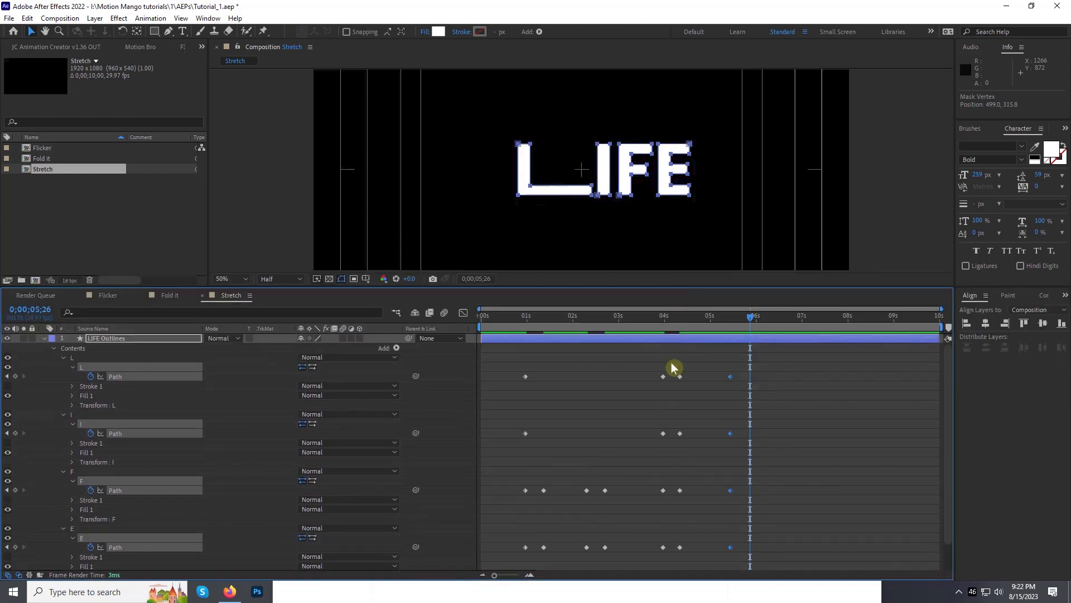
pyautogui.hotkey('ctrl', 'c')
pyautogui.hotkey('ctrl', 'v')
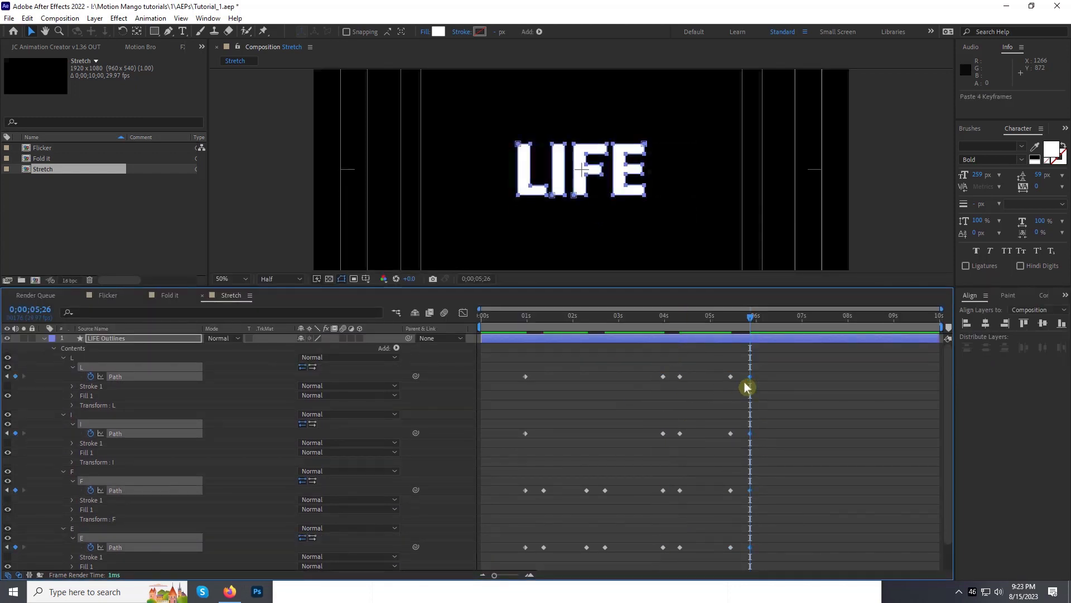
# Step: Set the work area end at about 0;00;06;15 and preview the LIFE stretch animation
pyautogui.click(512, 315)
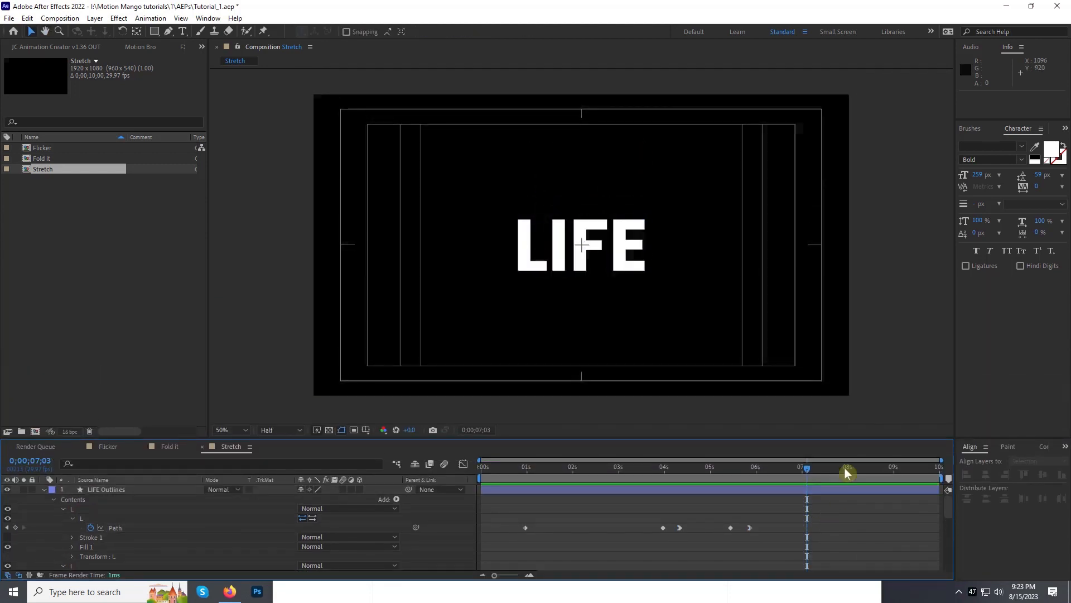
pyautogui.moveTo(829, 467); pyautogui.dragTo(778, 468)
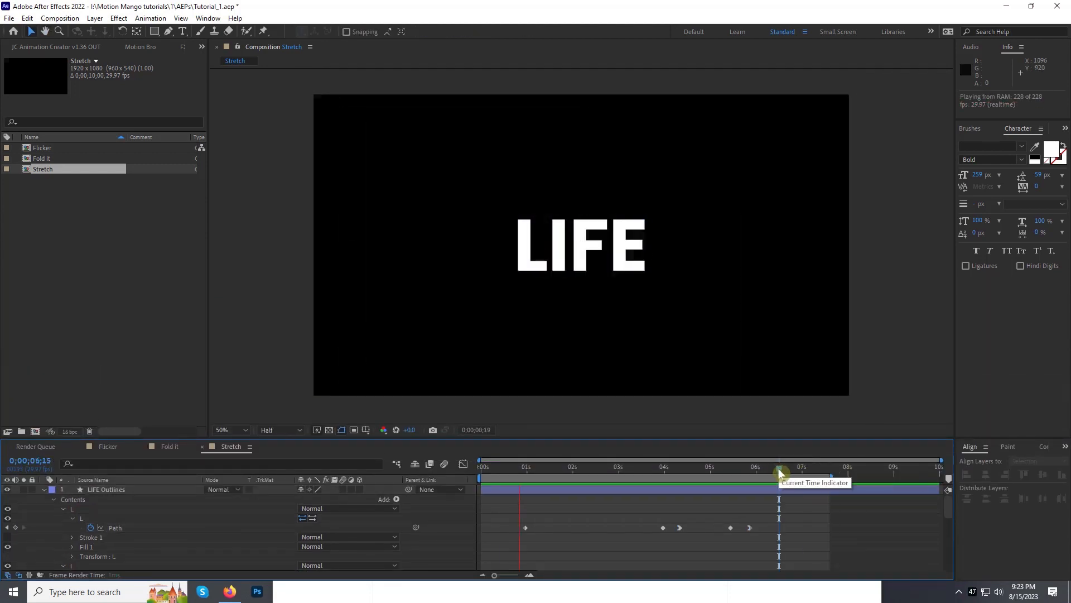
pyautogui.press('space')
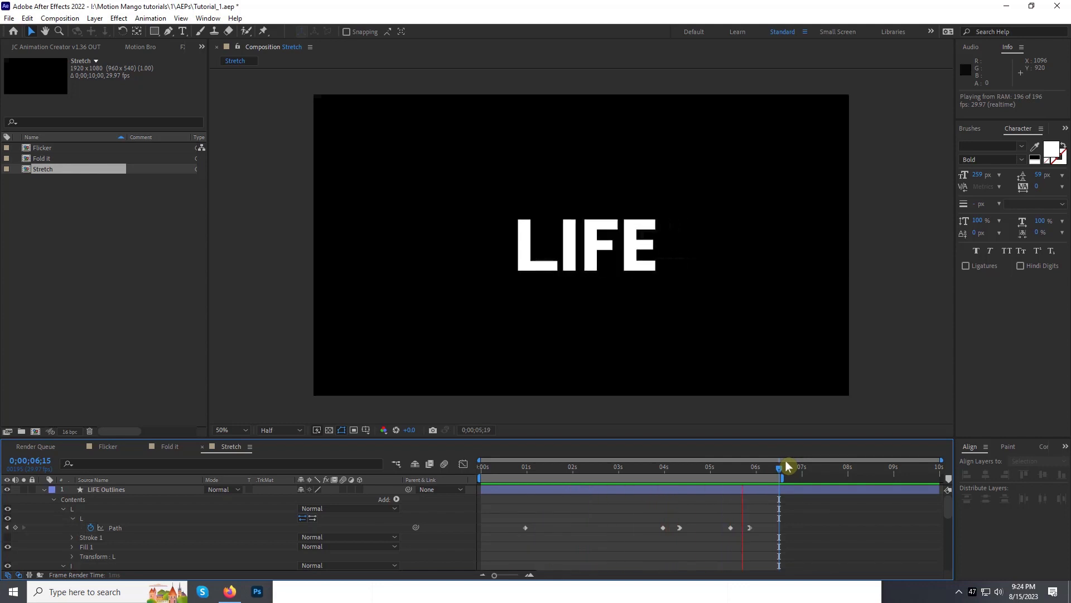
pyautogui.press('space')
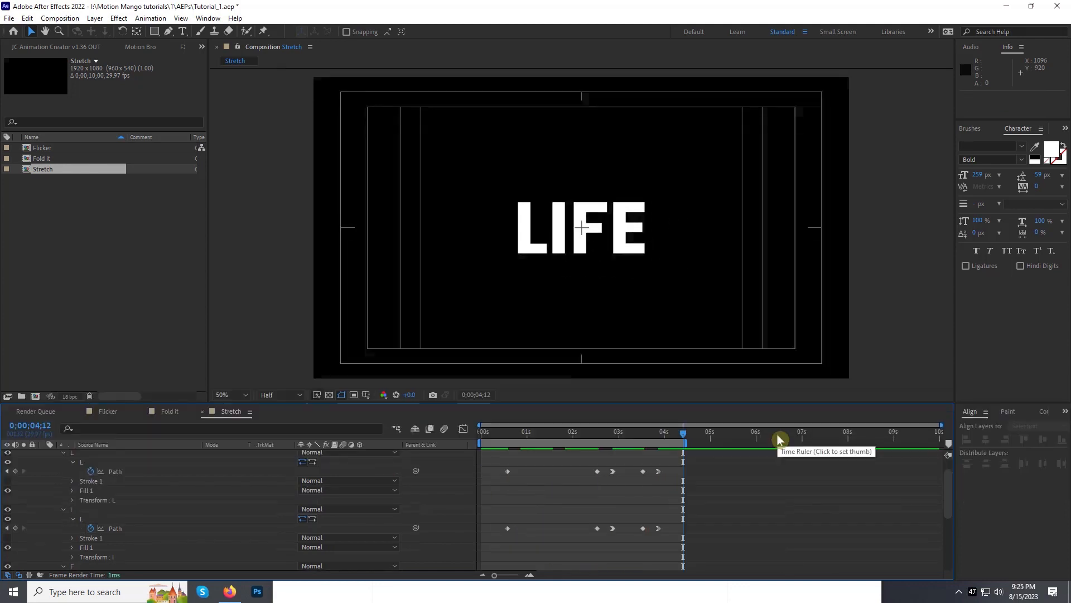
pyautogui.press('space')
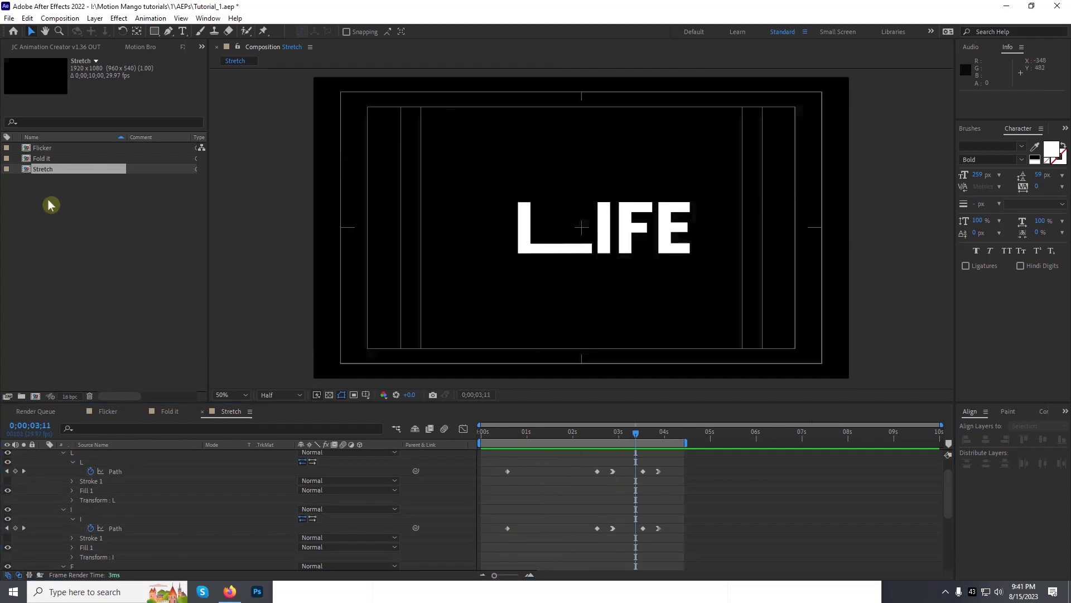
# Step: Create a new 1920 x 1080 composition named Cutout, keeping the HDTV 1080 29.97 preset and ten-second duration
pyautogui.rightClick(48, 204)
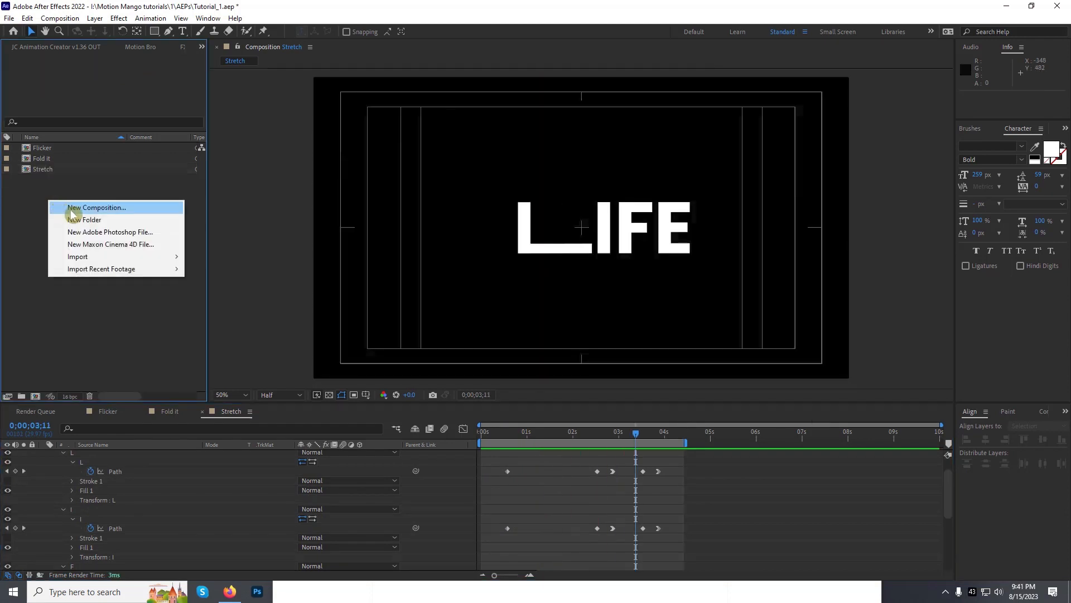
pyautogui.click(70, 209)
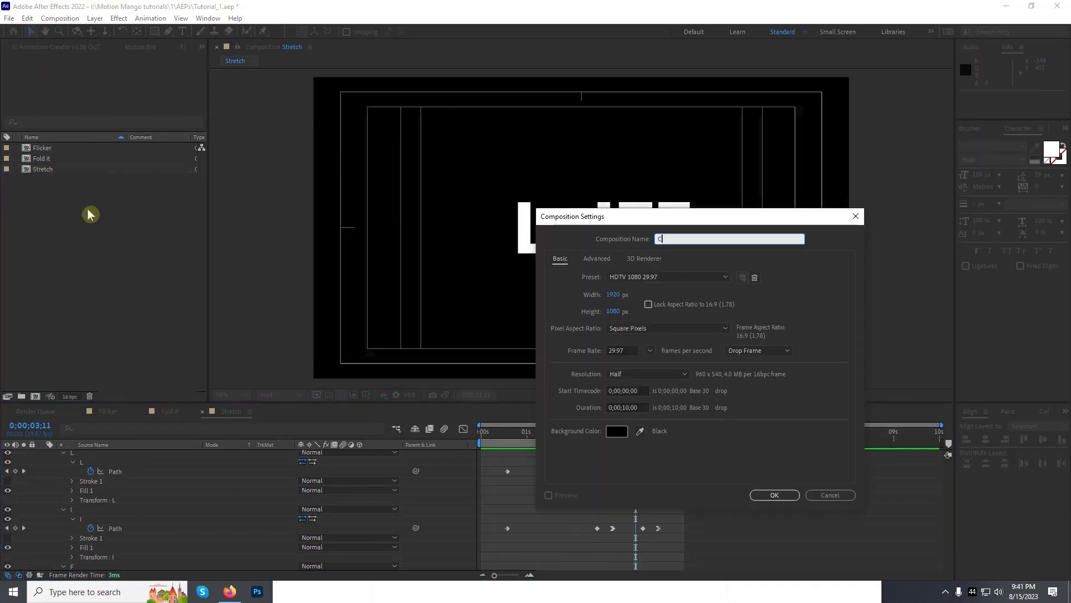
pyautogui.write('Cutout')
pyautogui.press('Return')
# Step: Add the text CUTOUT, centre its anchor point and centre the layer in the composition
pyautogui.hotkey('ctrl', 't')
pyautogui.click(481, 232)
pyautogui.write('CU')
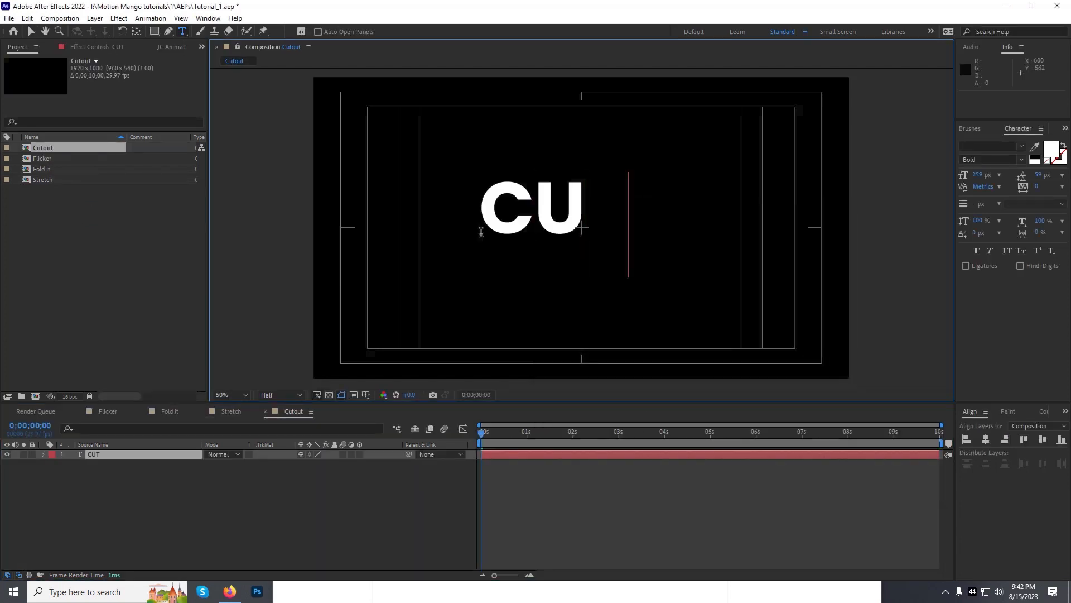
pyautogui.write('TOUT')
pyautogui.hotkey('ctrl', 'alt', 'Home')
pyautogui.hotkey('ctrl', 'Home')
# Step: Draw a closed Pen mask on the CUTOUT layer with a diagonal upper edge, keeping only the lower part of the text
pyautogui.click(168, 32)
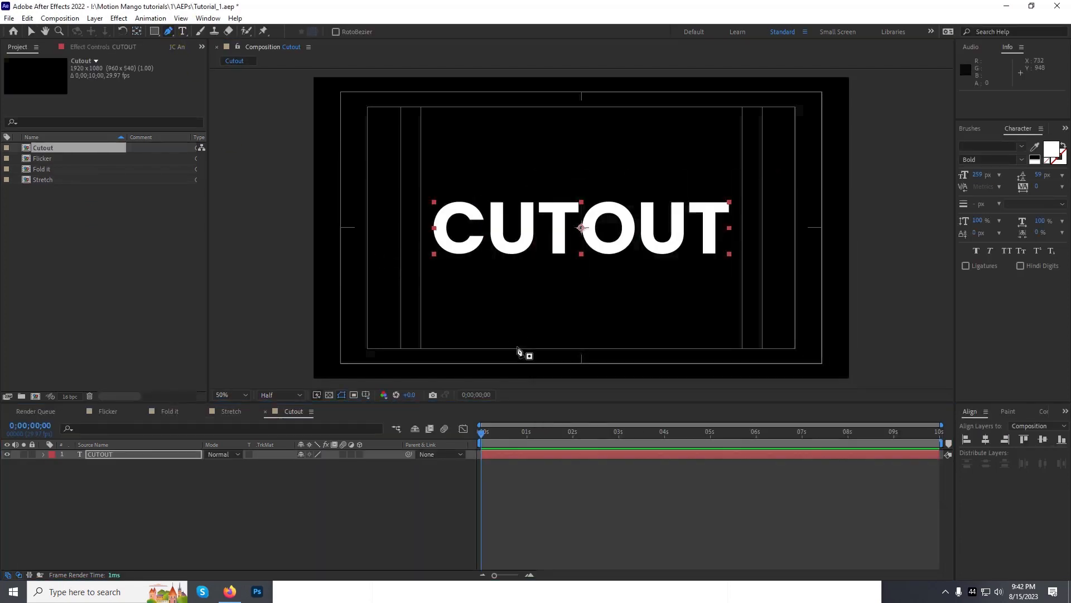
pyautogui.click(348, 256)
pyautogui.click(793, 193)
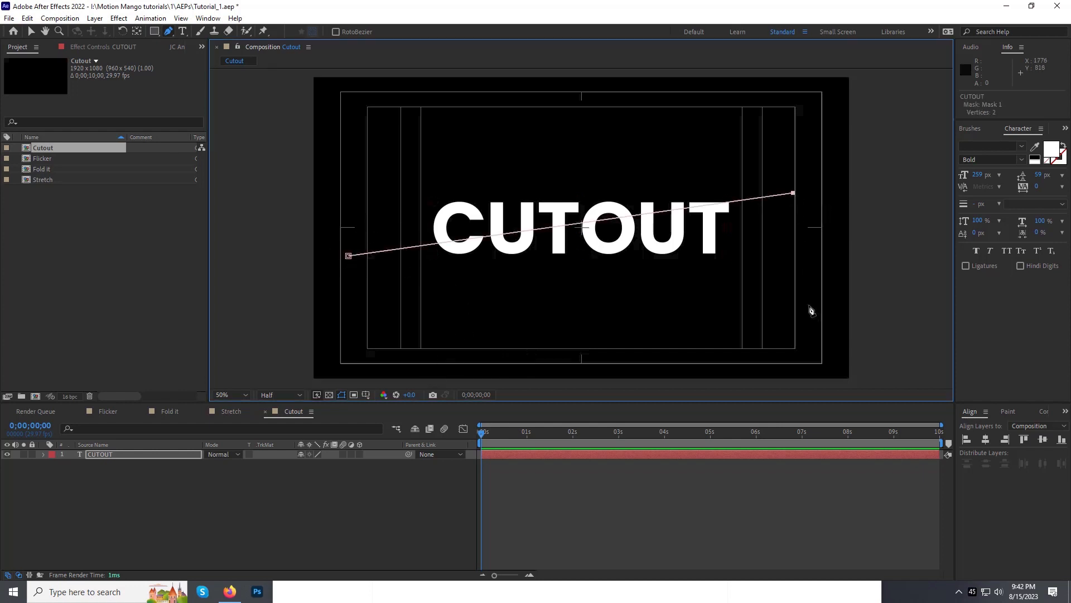
pyautogui.click(418, 299)
pyautogui.click(348, 256)
# Step: Duplicate the masked CUTOUT layer and invert the mask on the copy to hold the upper part of the text
pyautogui.click(134, 457)
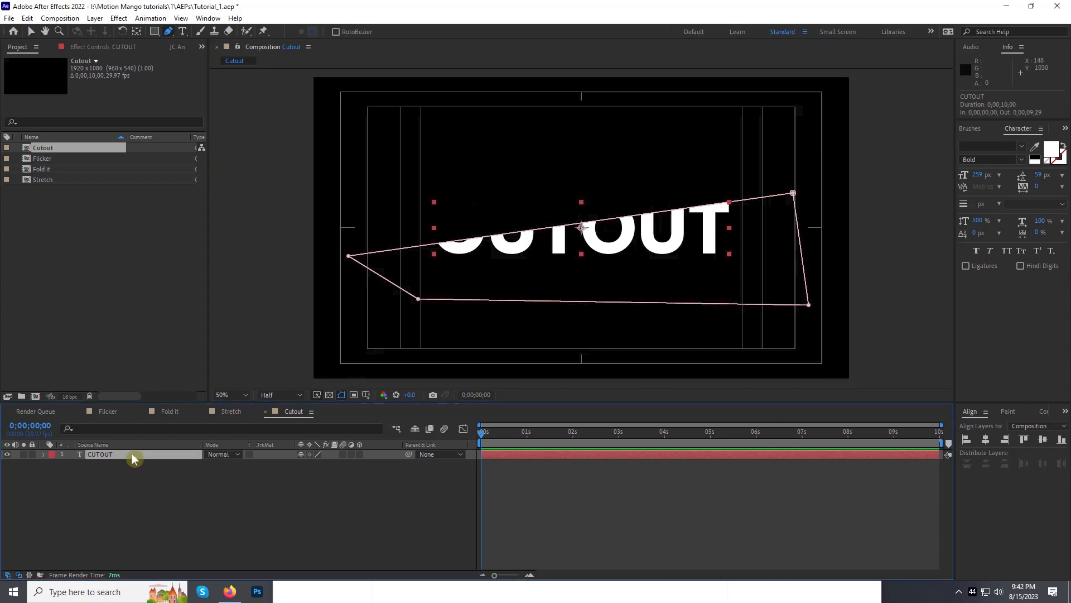
pyautogui.hotkey('ctrl', 'd')
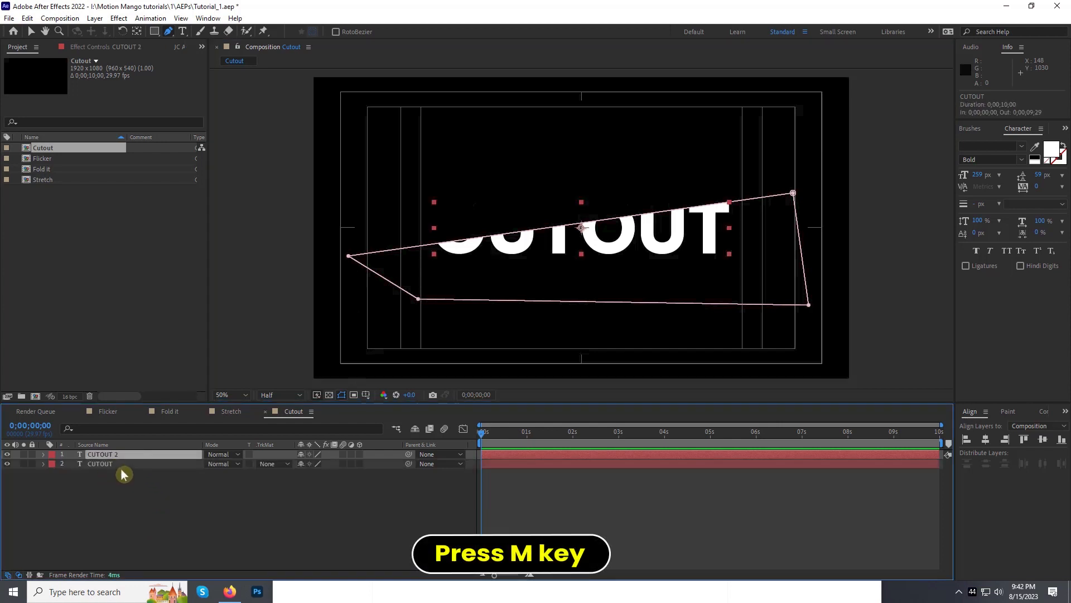
pyautogui.press('m')
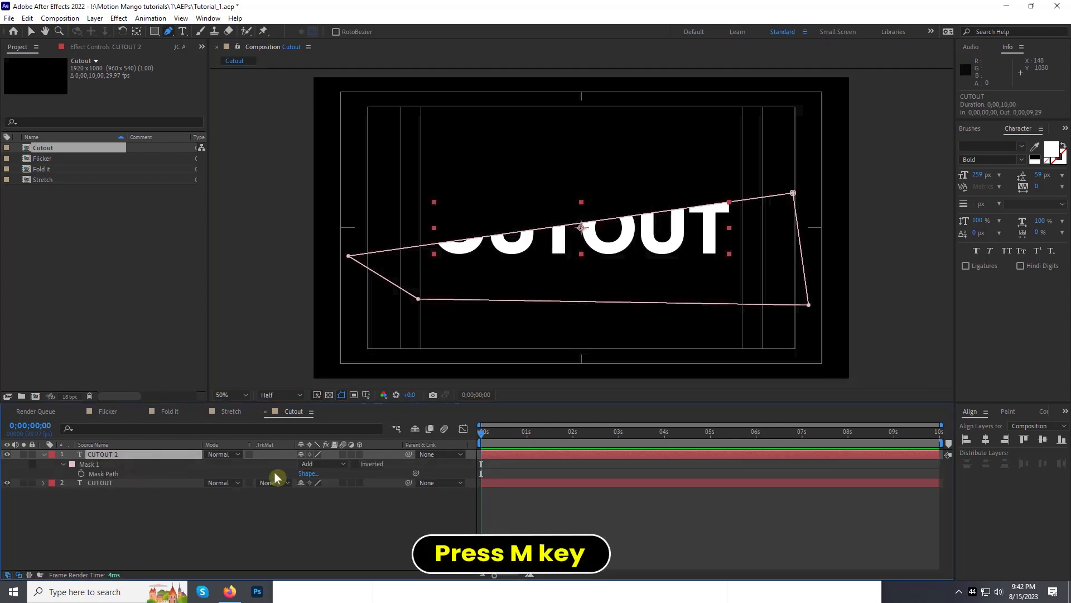
pyautogui.click(355, 465)
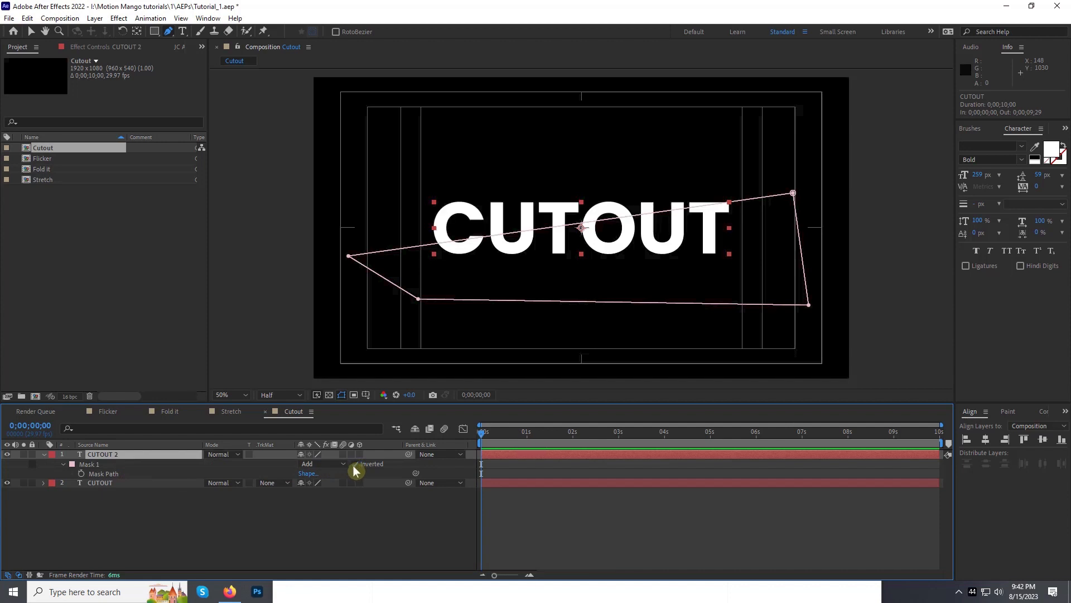
pyautogui.click(44, 454)
# Step: Keyframe the upper half's Position at 0;00;01;00 and shift it slightly up and left to 946, 536 at about 0;00;01;10
pyautogui.moveTo(487, 434); pyautogui.dragTo(527, 438)
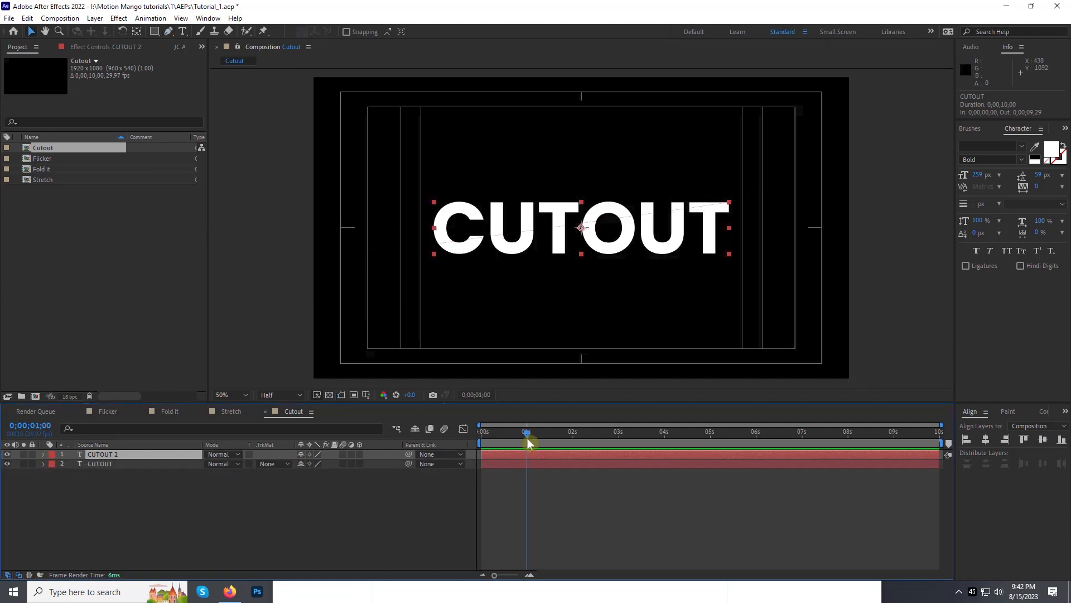
pyautogui.press('v')
pyautogui.press('p')
pyautogui.click(72, 464)
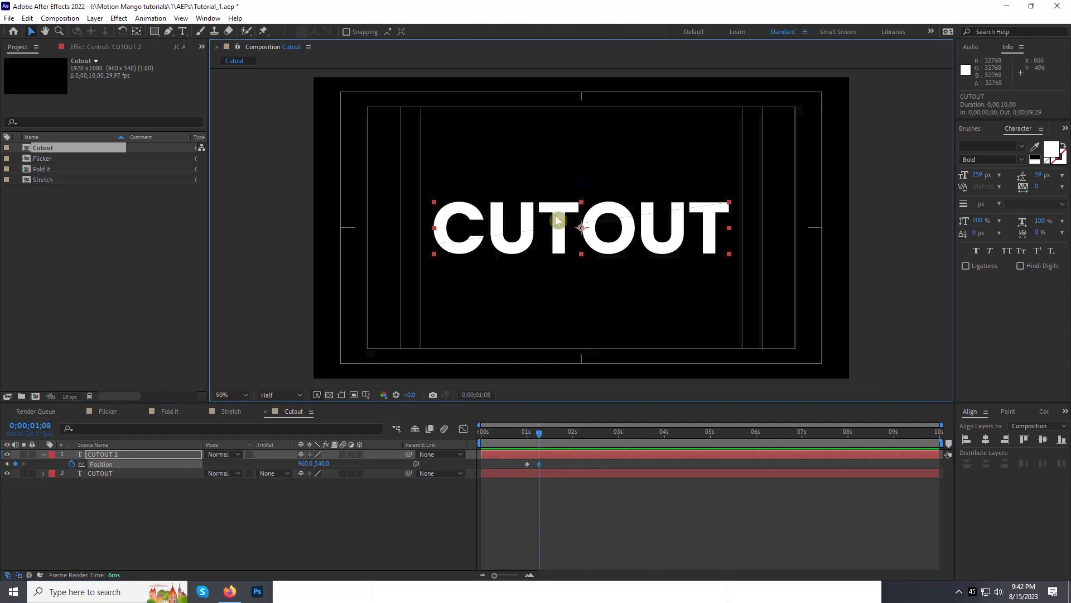
pyautogui.moveTo(555, 216); pyautogui.dragTo(555, 219)
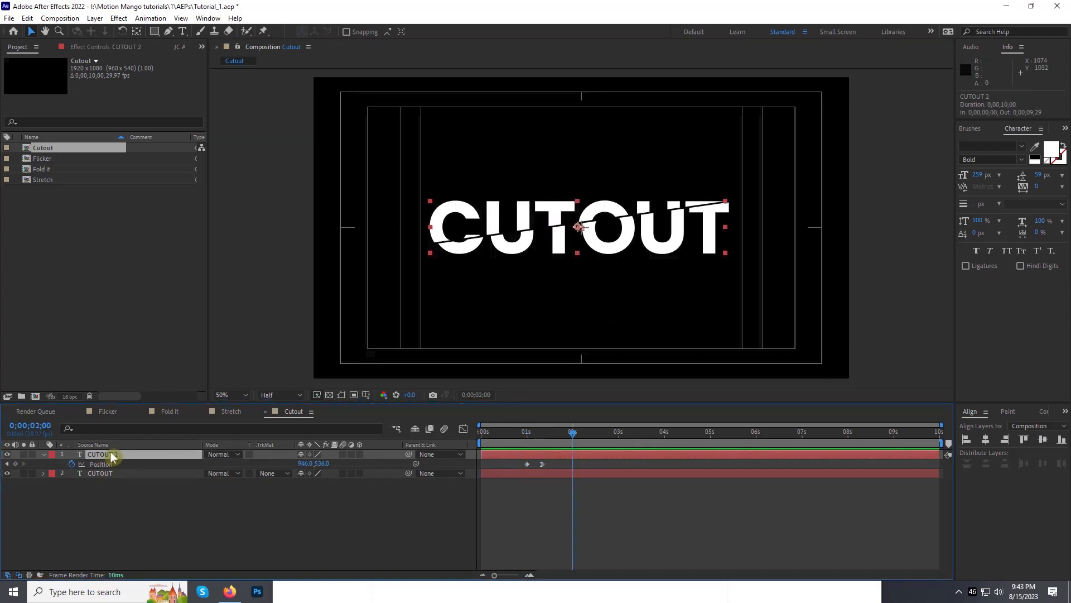
# Step: Add a Drop Shadow layer style to the upper half with Distance 22 and Size 22
pyautogui.rightClick(111, 453)
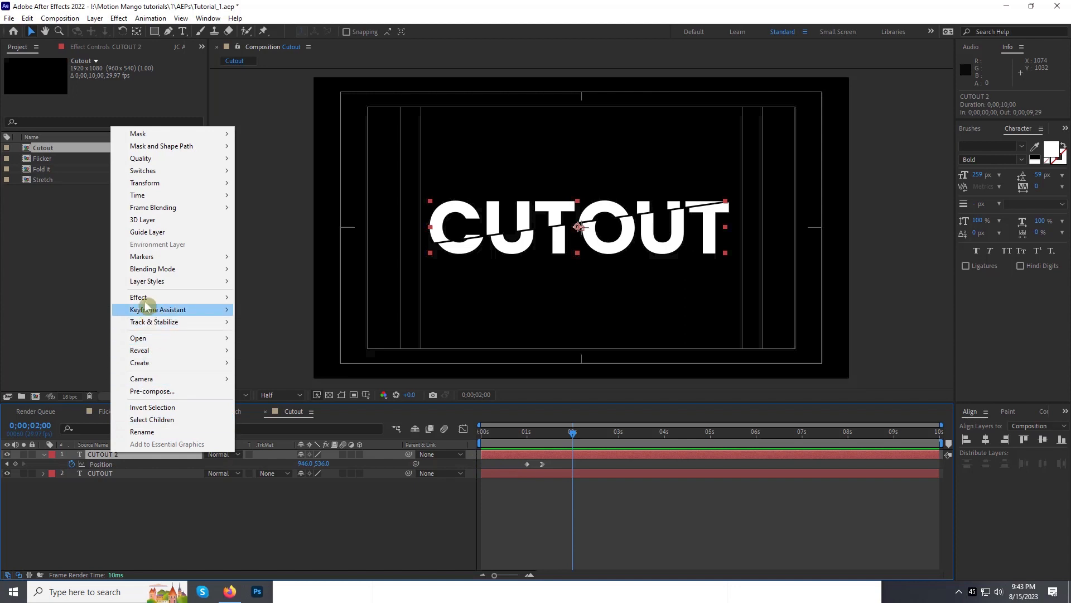
pyautogui.moveTo(146, 283)
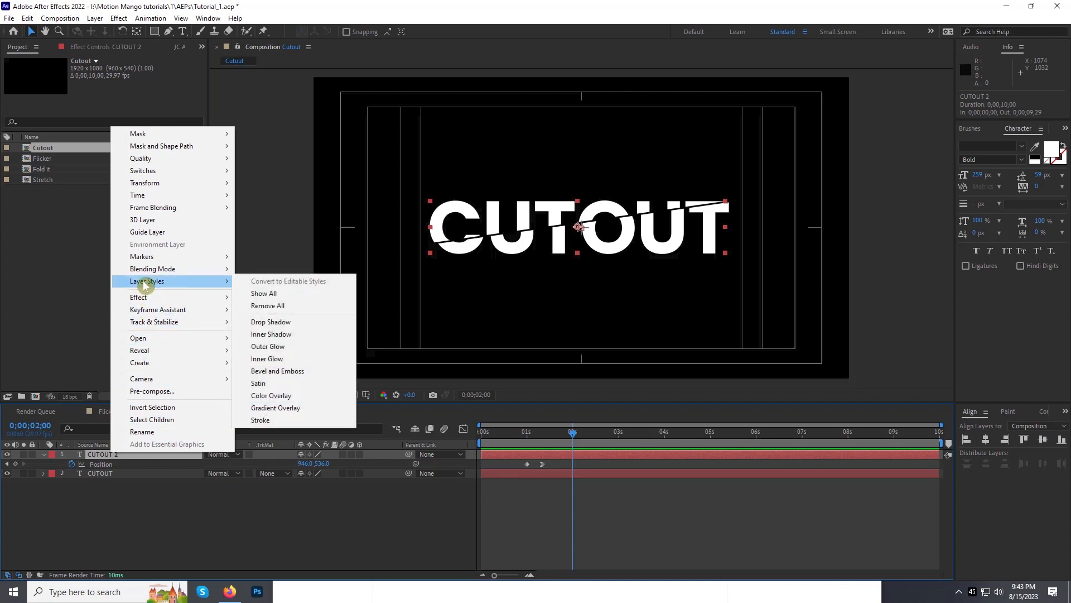
pyautogui.click(288, 323)
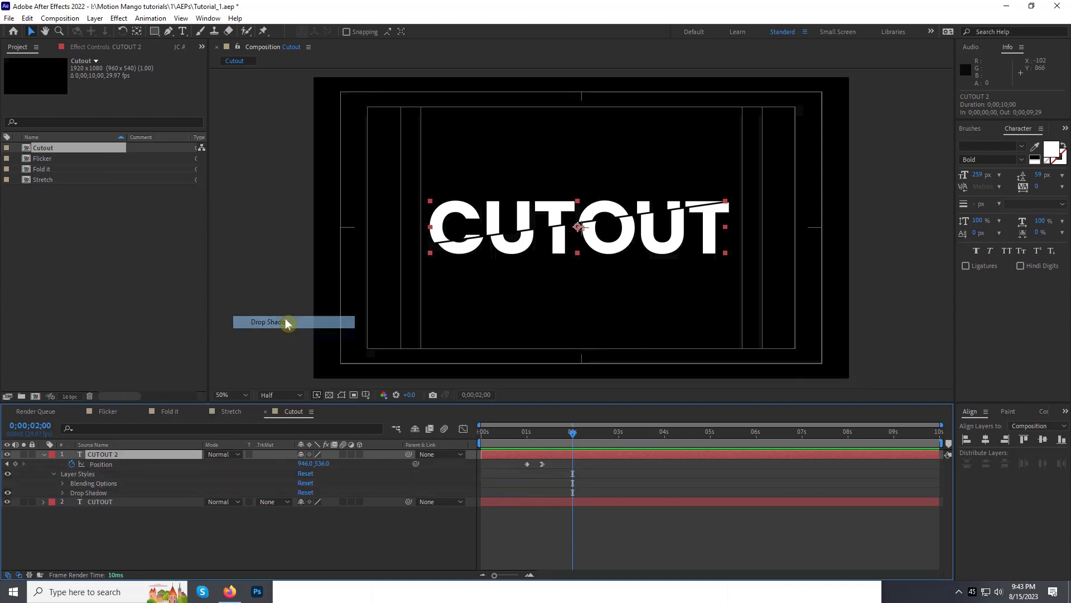
pyautogui.click(62, 493)
pyautogui.scroll(-2, 84, 527)
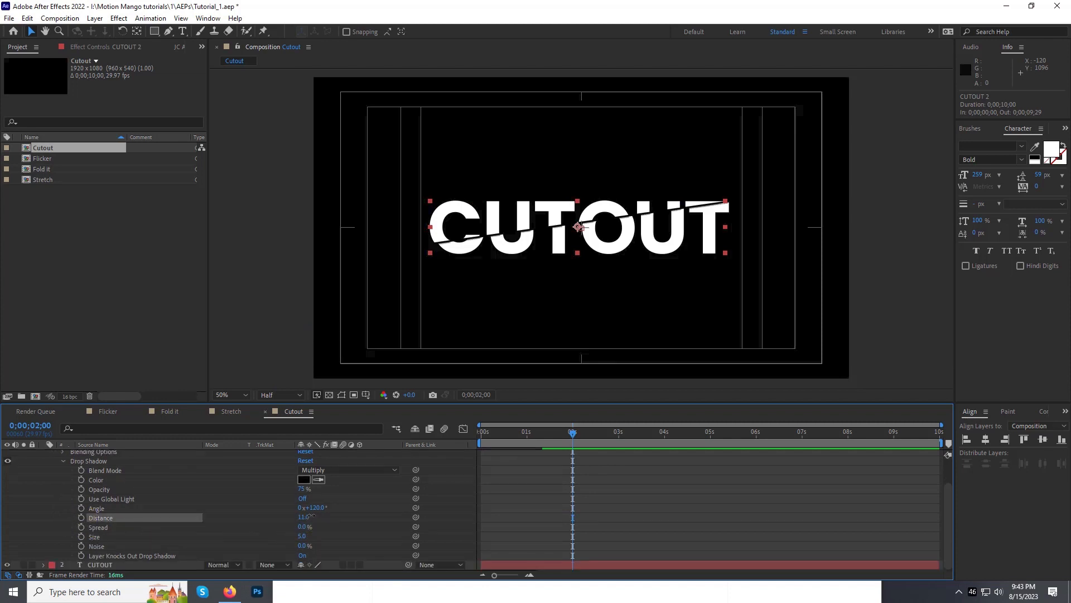
pyautogui.moveTo(304, 517); pyautogui.dragTo(312, 537)
pyautogui.scroll(2, 335, 519)
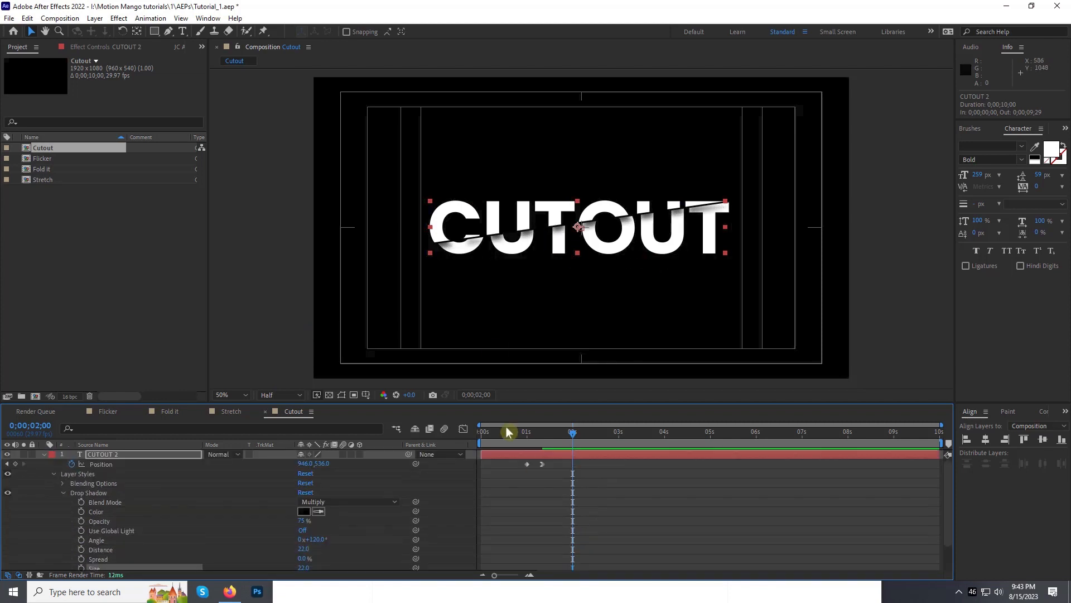
# Step: Keyframe the Drop Shadow Opacity at 0% at 0;00;01;00, raise it at 0;00;01;10 and preview the cut
pyautogui.click(529, 438)
pyautogui.moveTo(528, 438); pyautogui.dragTo(527, 438)
pyautogui.click(81, 521)
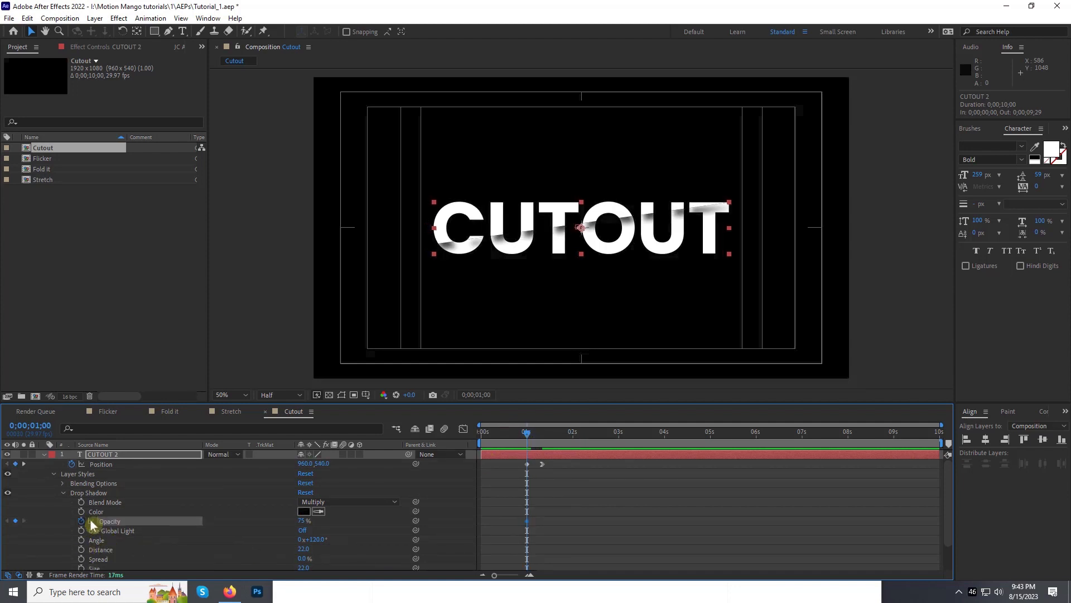
pyautogui.moveTo(286, 523); pyautogui.dragTo(114, 515)
pyautogui.click(23, 463)
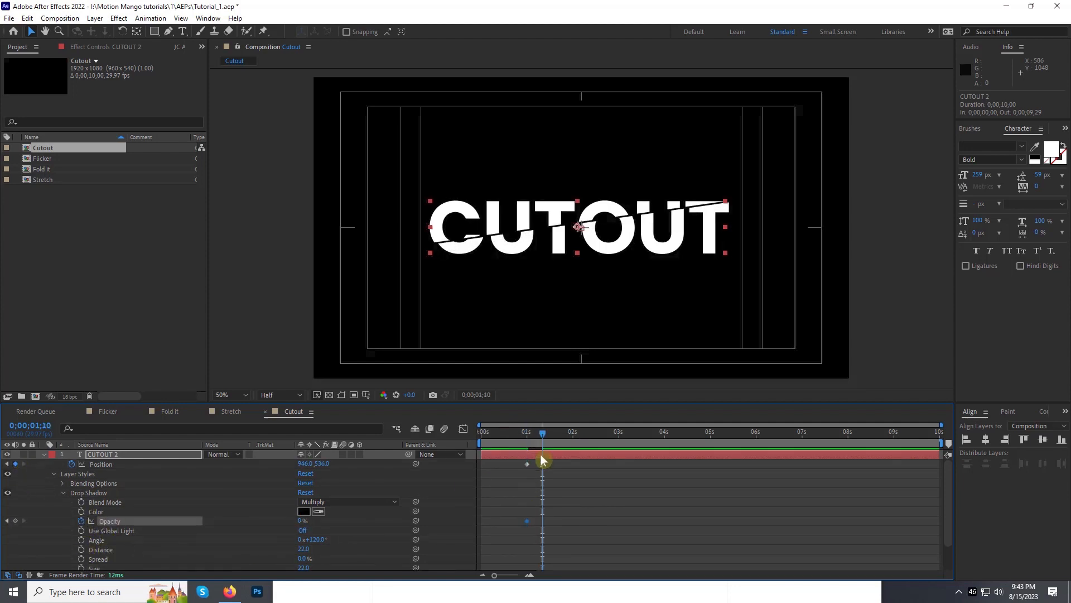
pyautogui.moveTo(300, 522); pyautogui.dragTo(328, 520)
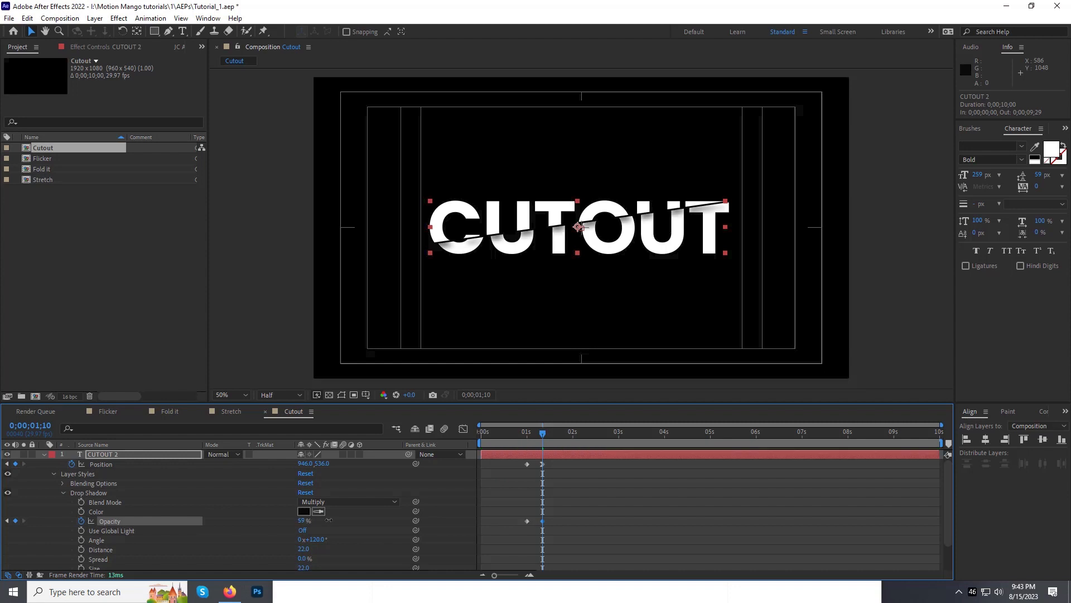
pyautogui.press('space')
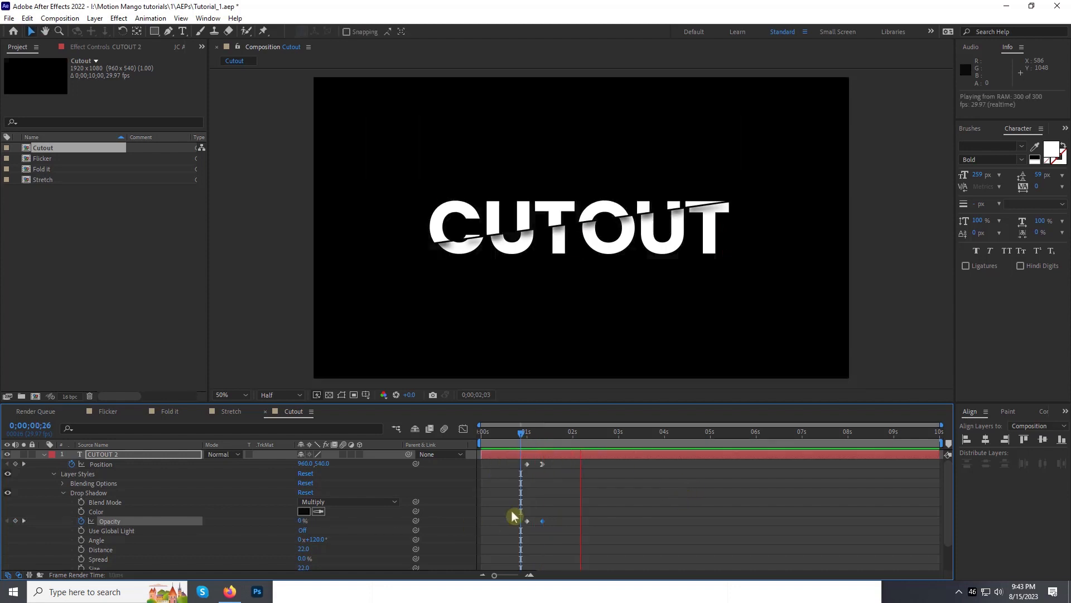
# Step: Split both CUTOUT layers at 0;00;01;00 and delete the lower half's segment before the split
pyautogui.click(45, 455)
pyautogui.press('u')
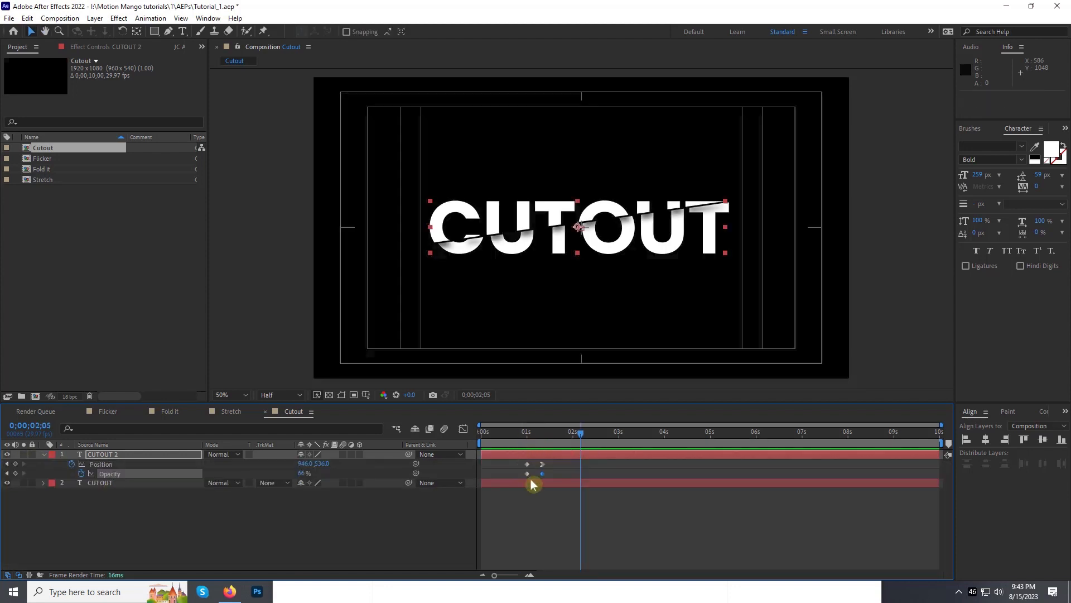
pyautogui.click(527, 440)
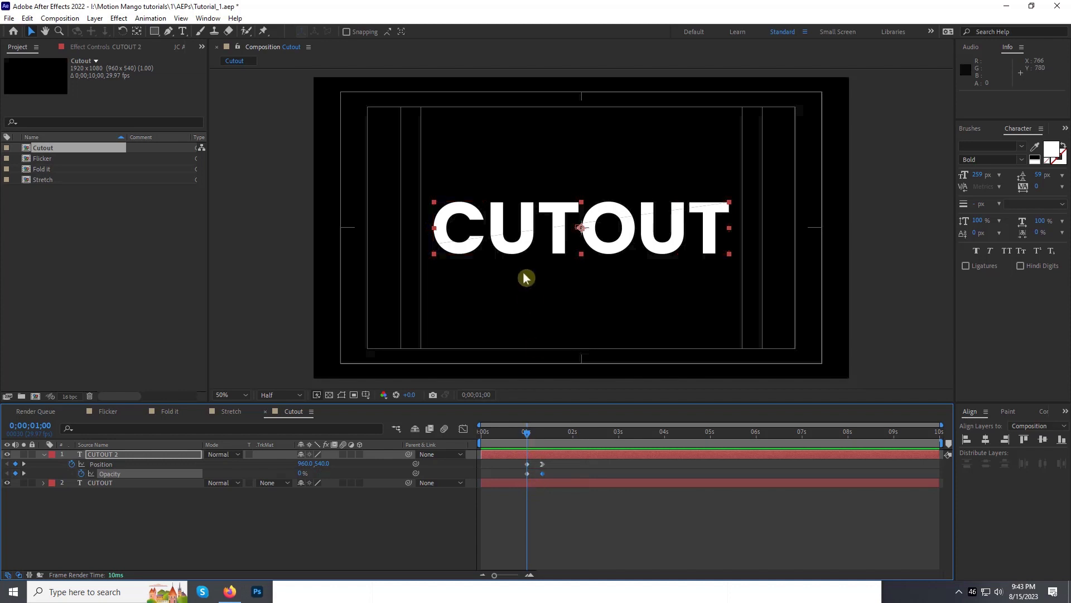
pyautogui.keyDown('shift'); pyautogui.click(535, 483); pyautogui.keyUp('shift')
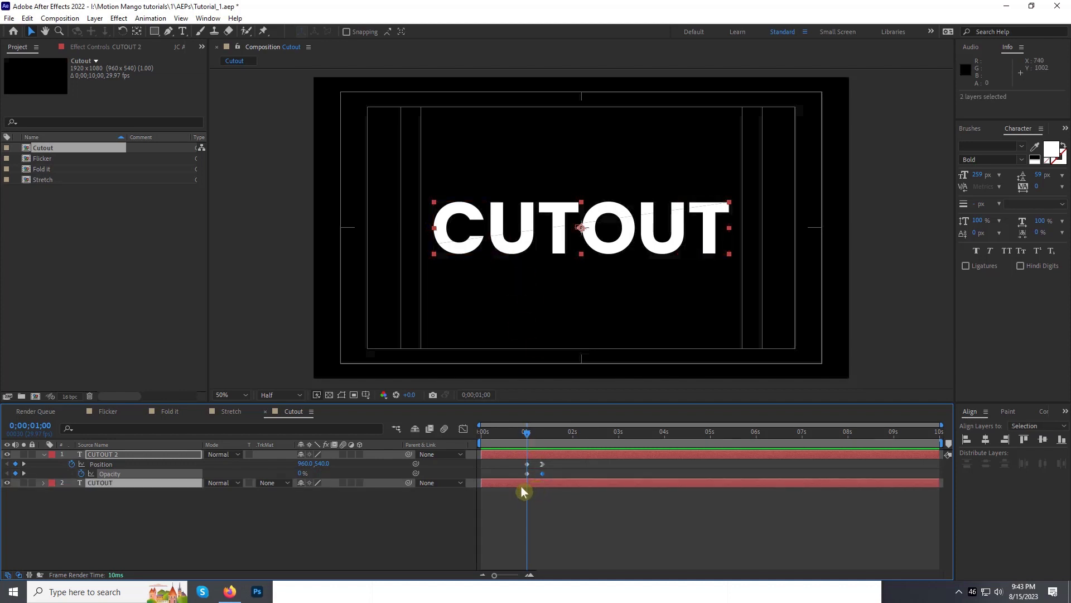
pyautogui.click(27, 18)
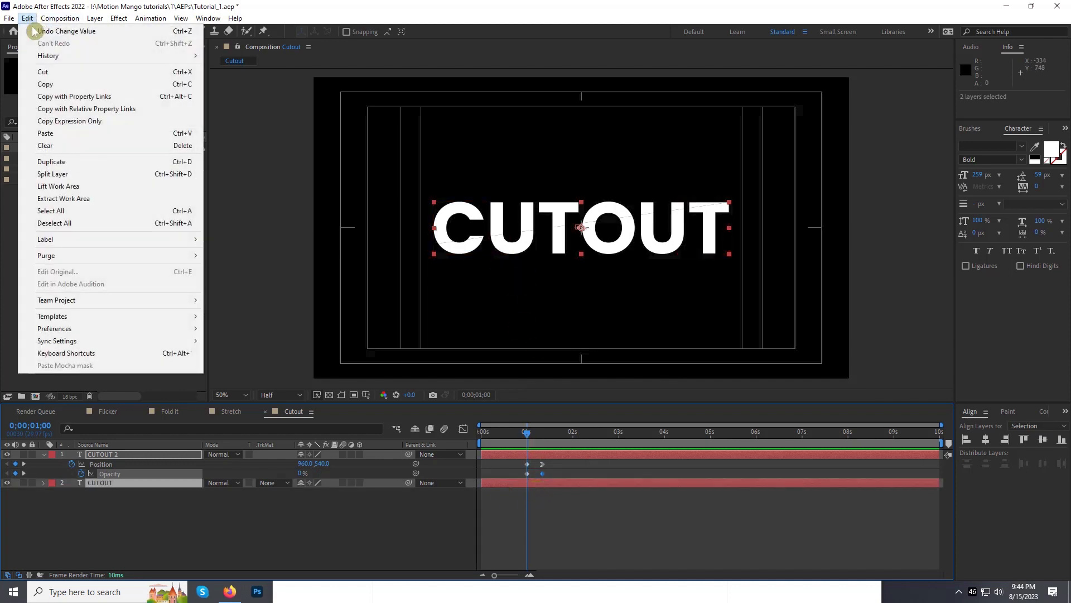
pyautogui.click(56, 177)
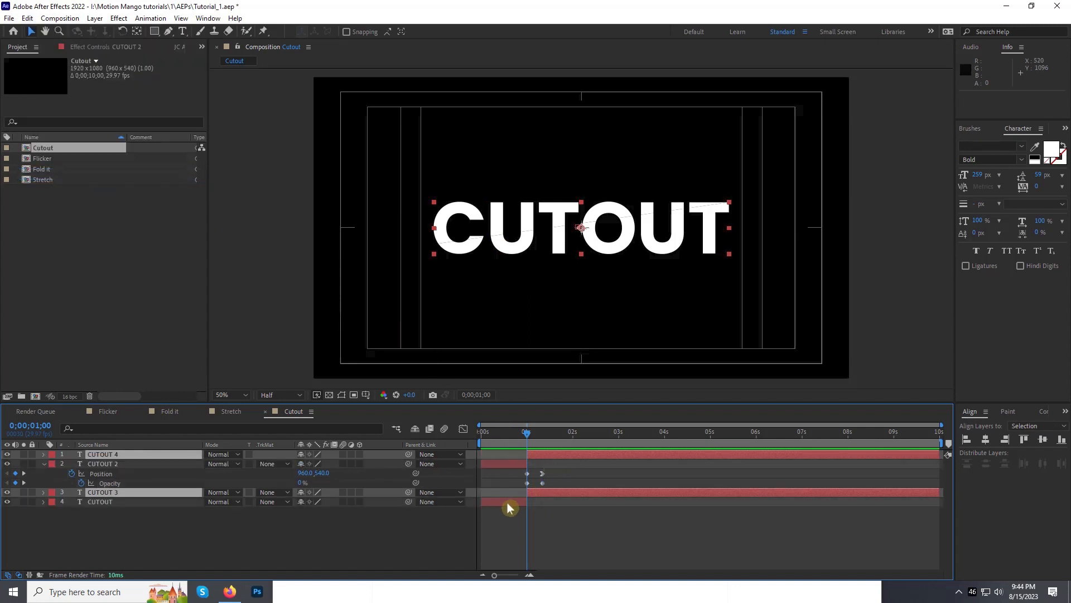
pyautogui.click(508, 502)
pyautogui.press('Delete')
# Step: Delete the mask from the upper half's segment before 0;00;01;00 so it shows the whole word
pyautogui.click(505, 433)
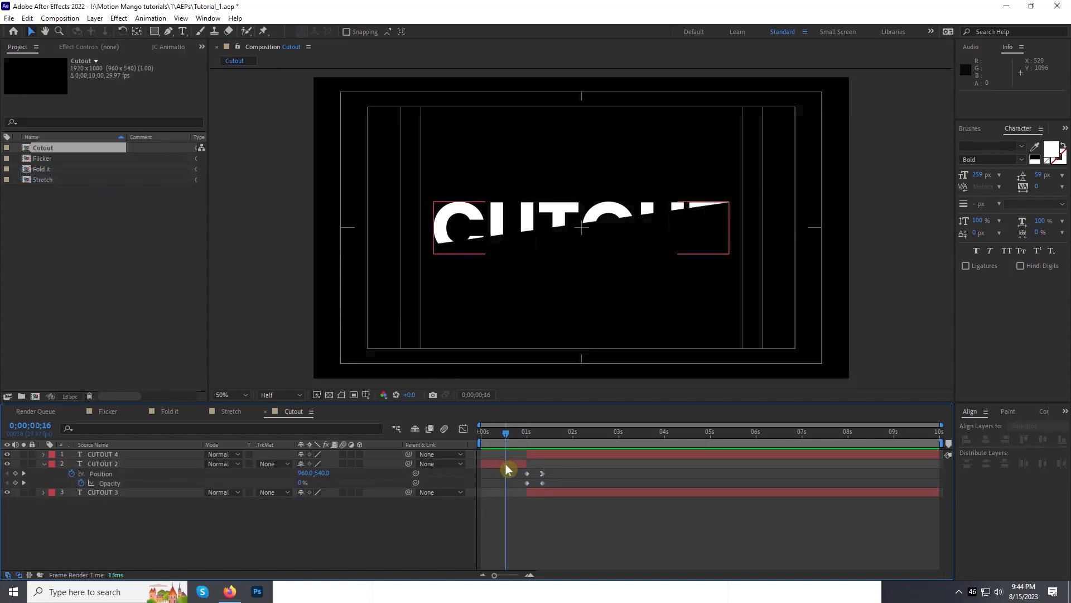
pyautogui.click(506, 464)
pyautogui.press('m')
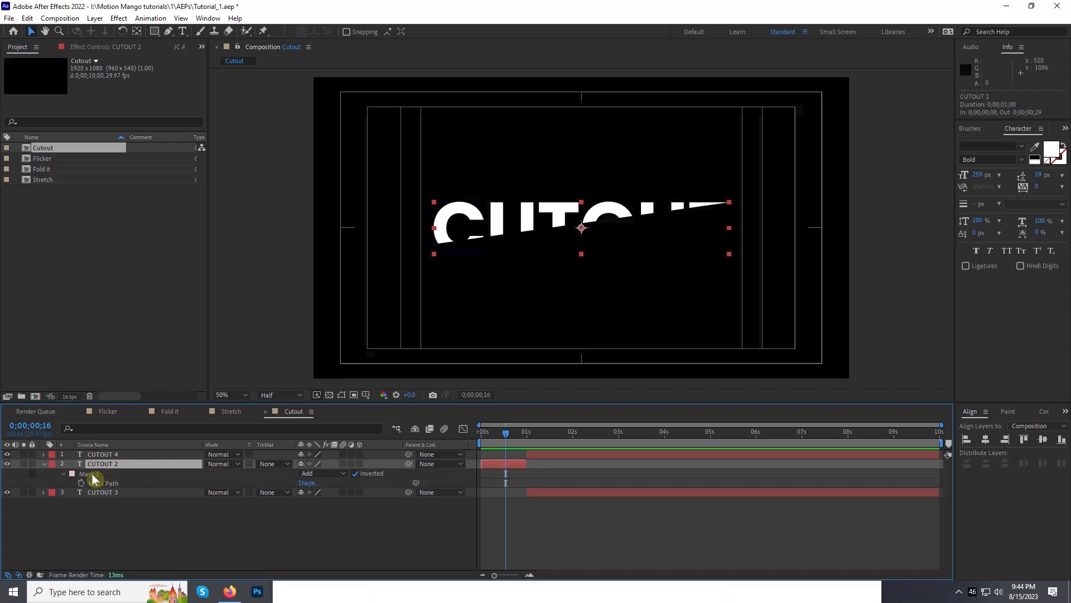
pyautogui.click(94, 475)
pyautogui.press('Delete')
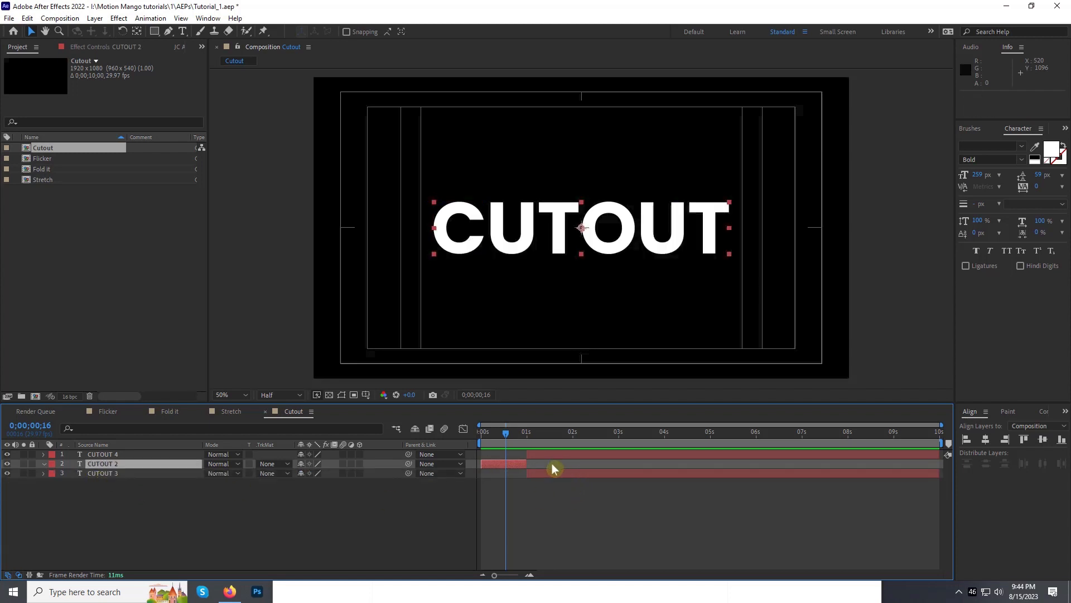
# Step: Preview the CUTOUT animation from the start and set the work area end at 0;00;03;06
pyautogui.press('space')
pyautogui.press('space')
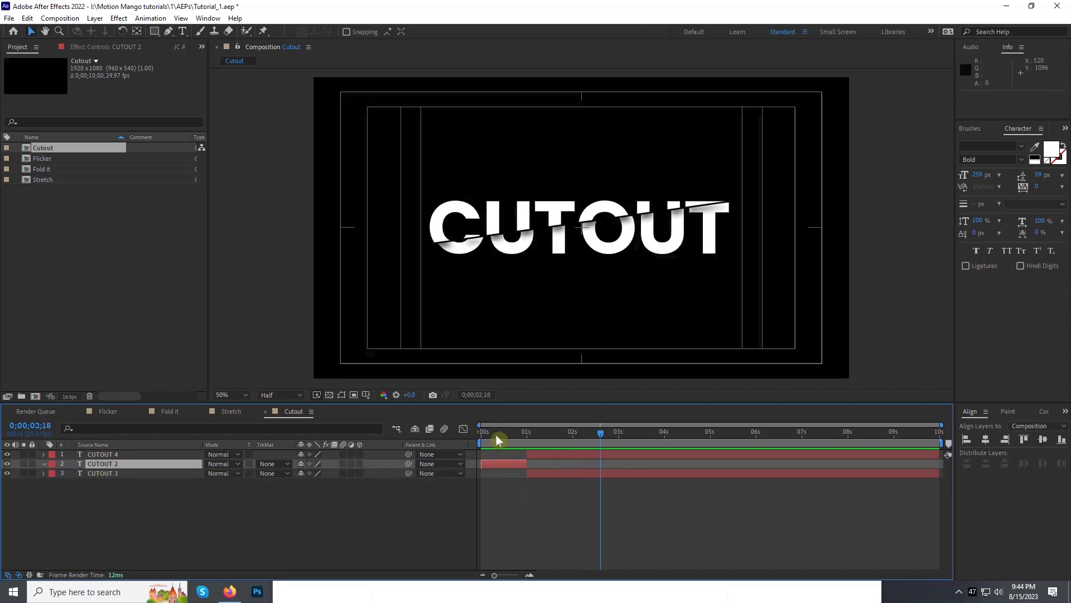
pyautogui.moveTo(497, 435); pyautogui.dragTo(426, 439)
pyautogui.press('space')
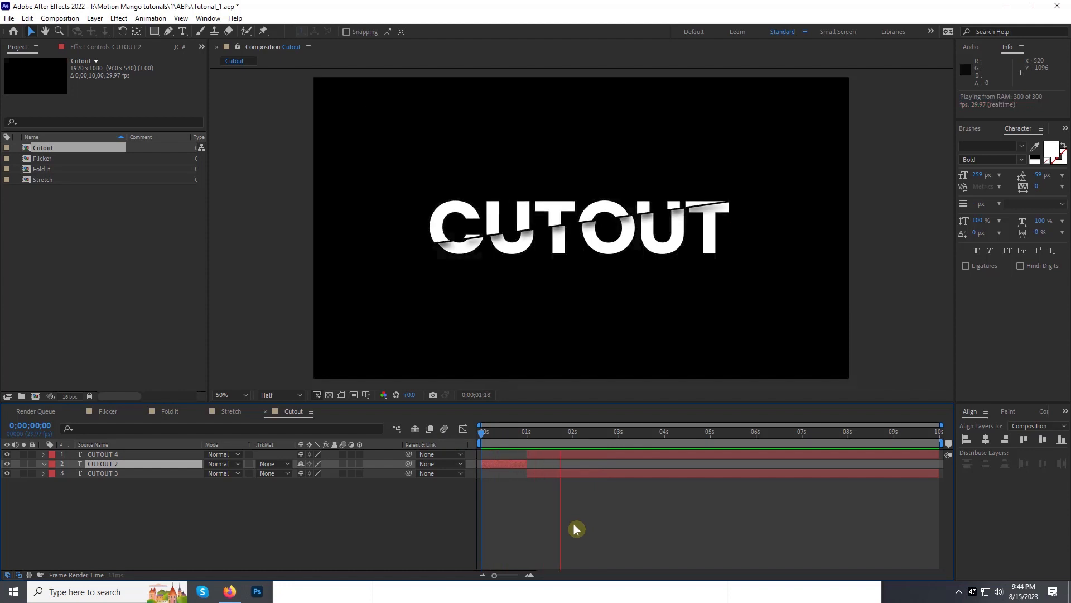
pyautogui.press('space')
pyautogui.press('n')
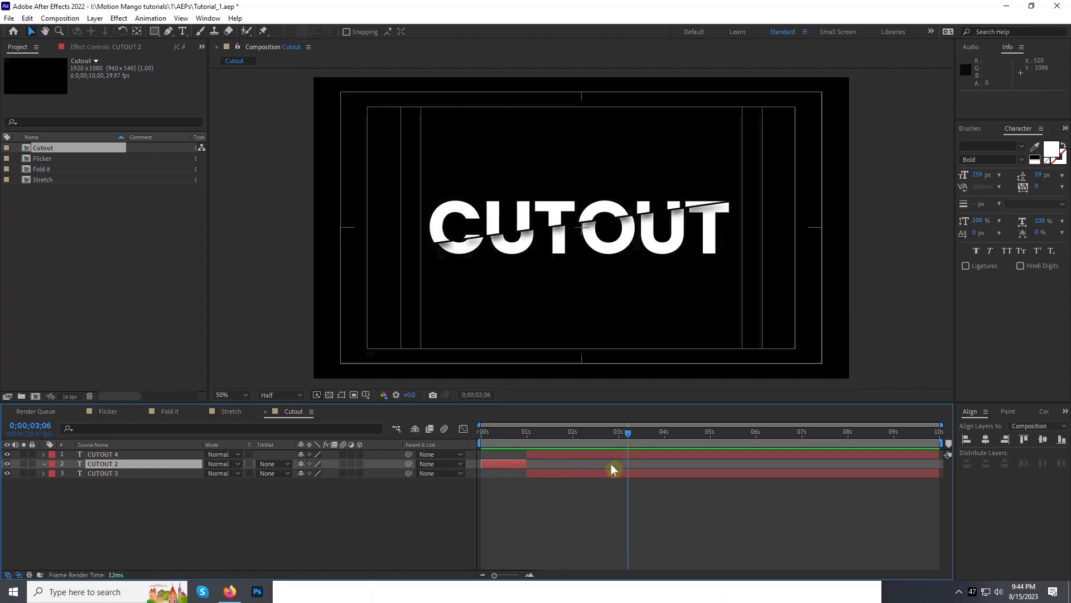
pyautogui.press('space')
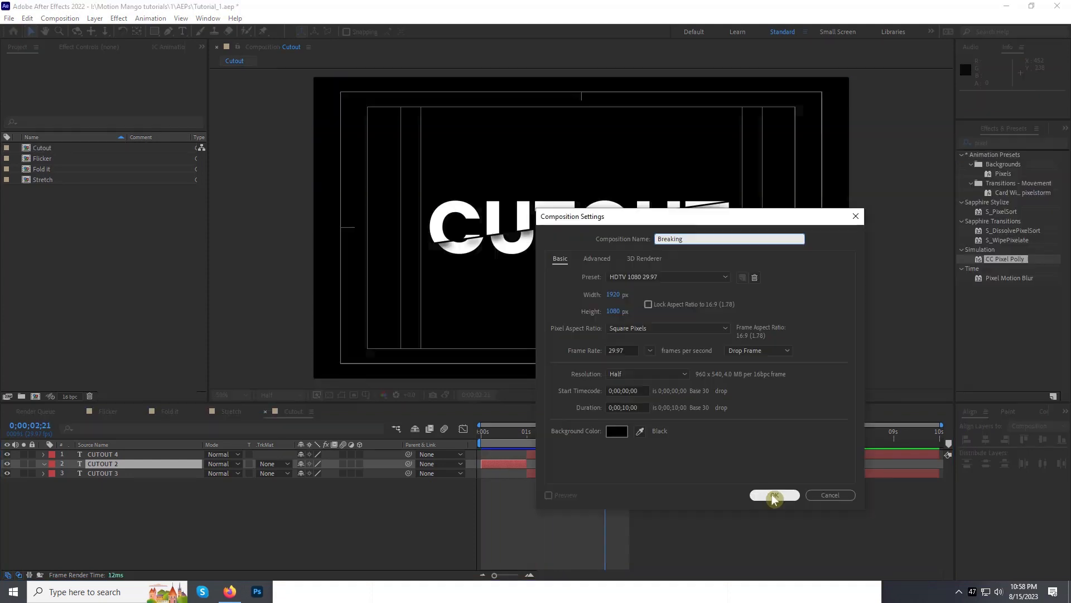
# Step: Create the Breaking composition and add the text BREAK, centred in the frame
pyautogui.click(770, 495)
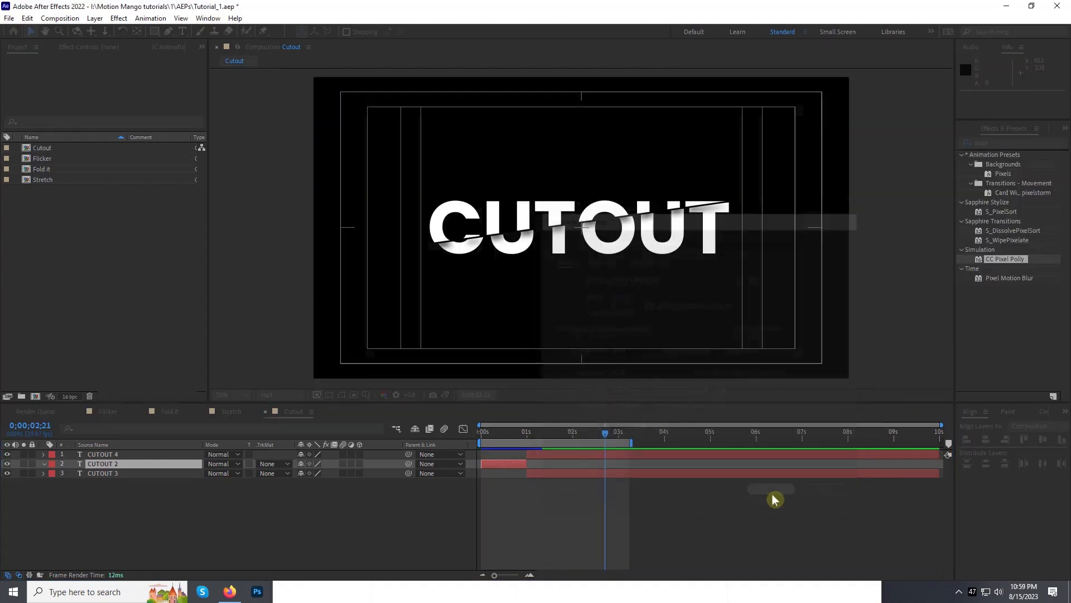
pyautogui.click(183, 31)
pyautogui.click(570, 244)
pyautogui.write('BREAK')
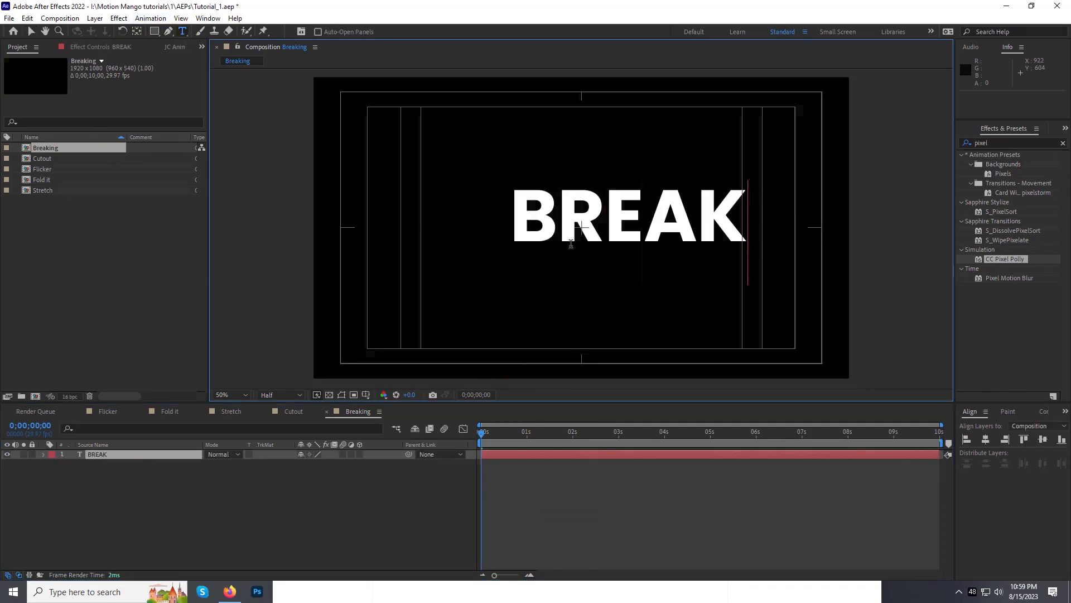
pyautogui.press('Escape')
# Step: Draw a four-point Pen mask around the upper part of the B in BREAK and set its mode to Subtract
pyautogui.click(167, 33)
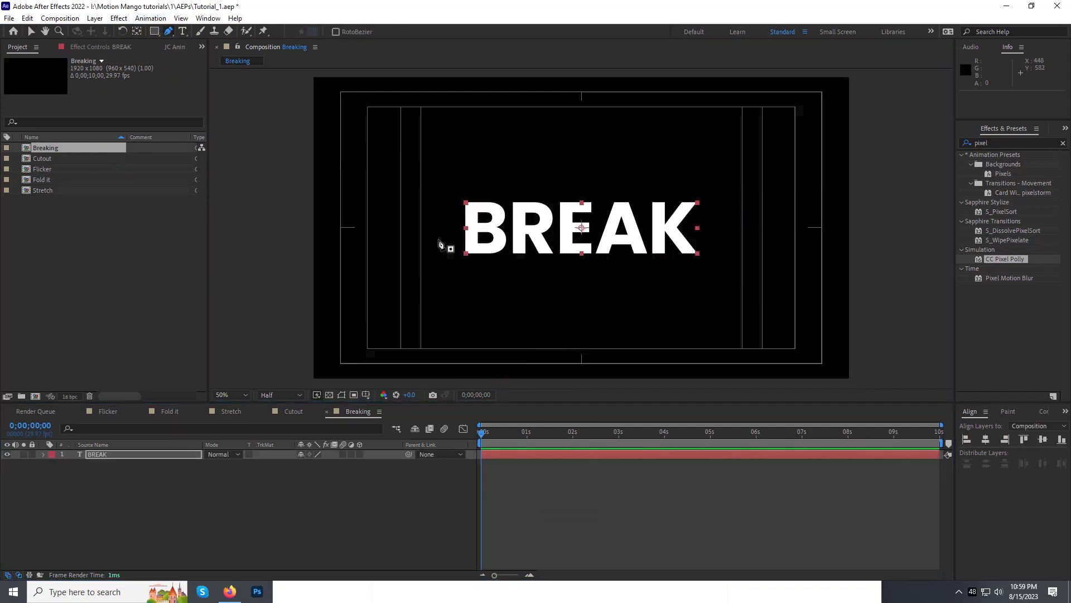
pyautogui.click(453, 255)
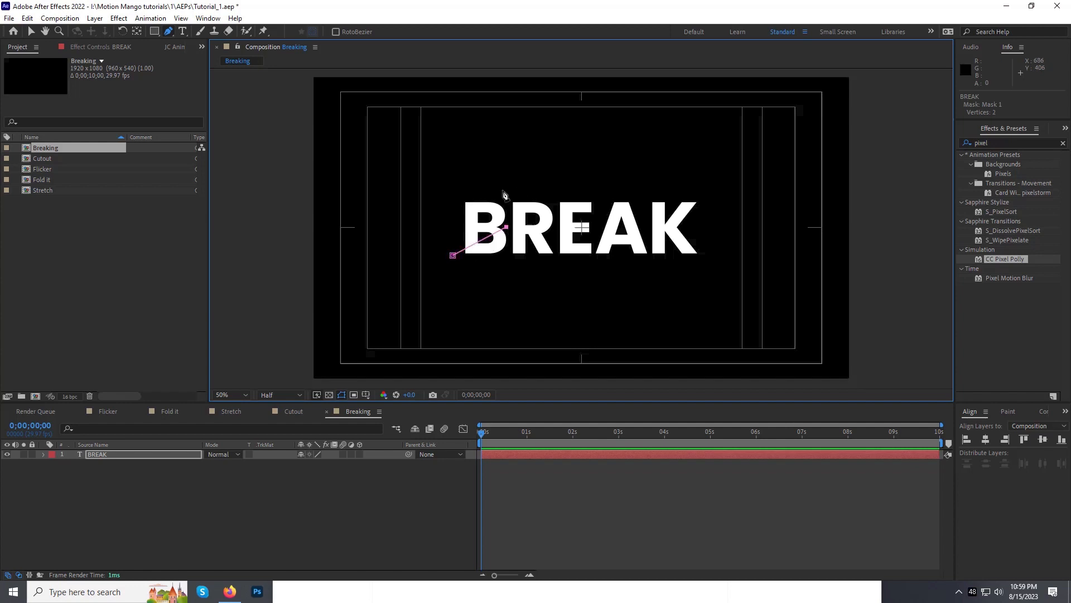
pyautogui.click(452, 255)
pyautogui.press('m')
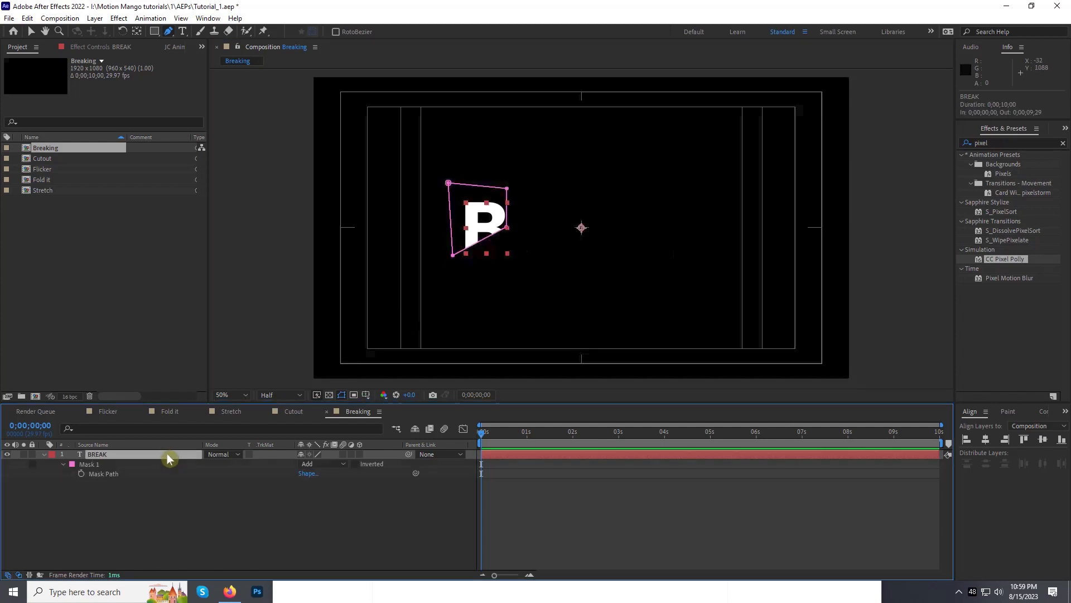
pyautogui.click(310, 464)
pyautogui.click(324, 500)
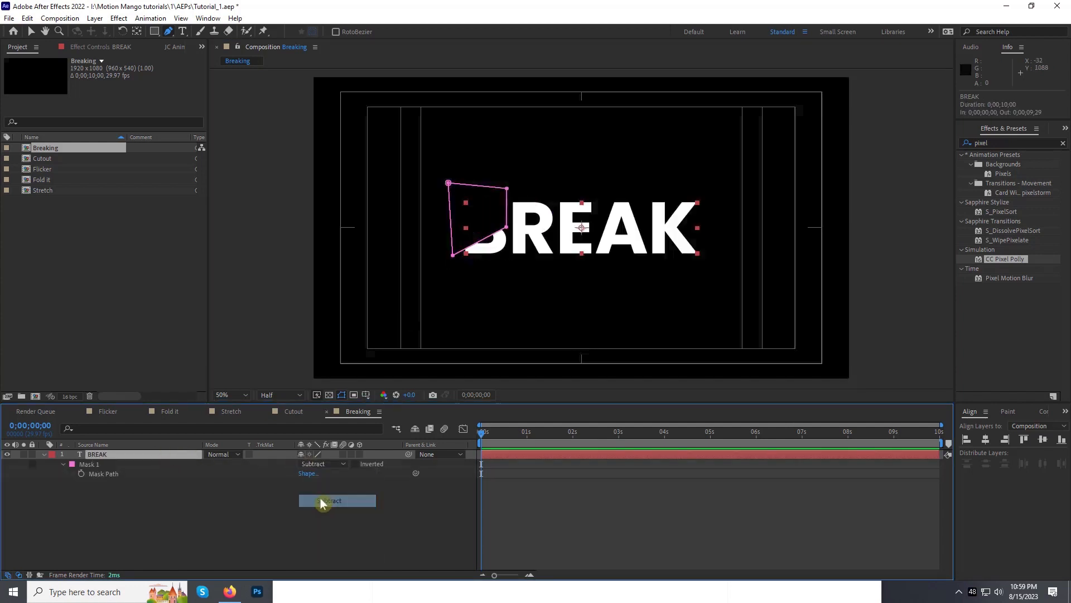
# Step: Draw four more irregular masks over the upper R, lower E, upper A and lower K
pyautogui.click(533, 185)
pyautogui.click(534, 185)
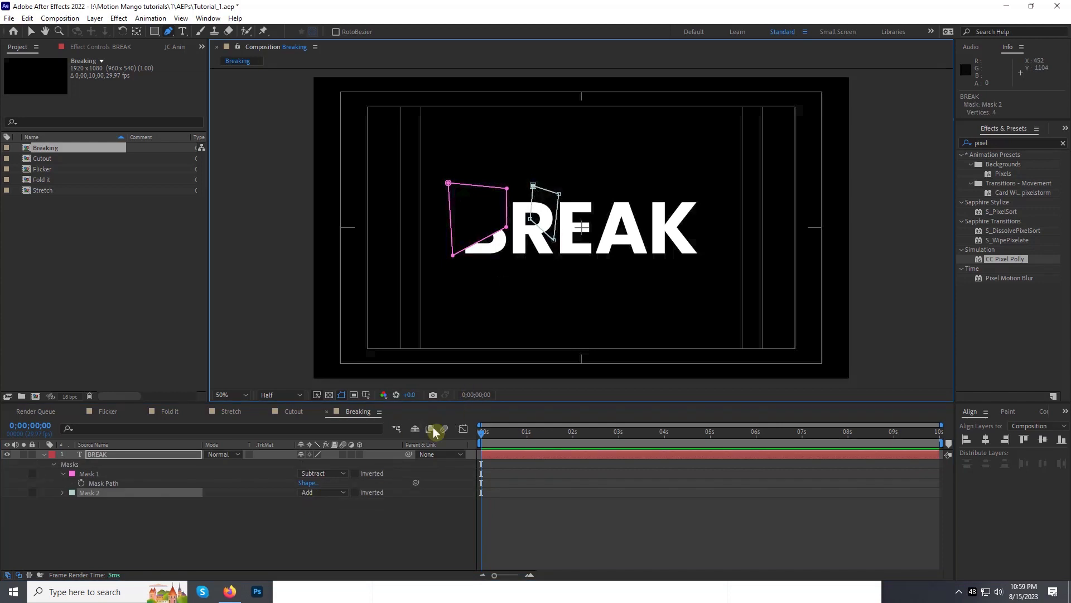
pyautogui.moveTo(556, 262); pyautogui.dragTo(586, 240)
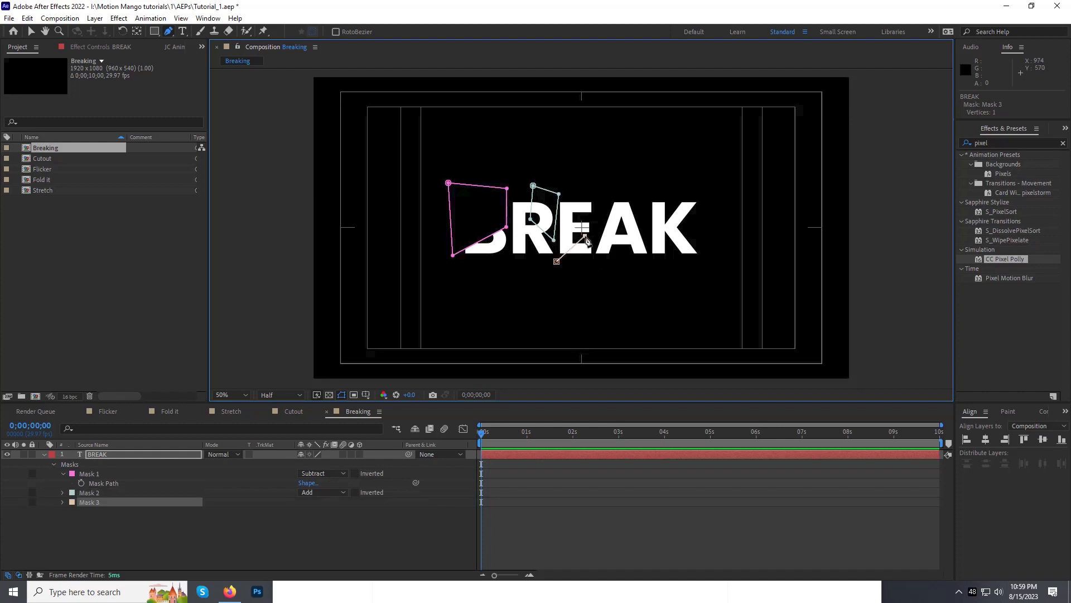
pyautogui.click(557, 261)
pyautogui.click(599, 192)
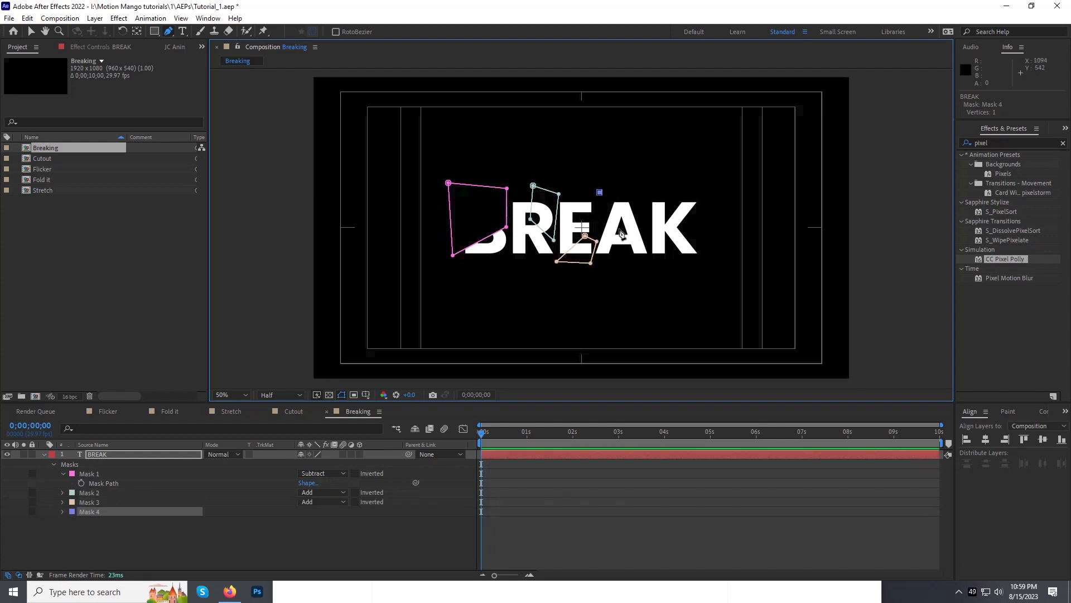
pyautogui.click(600, 194)
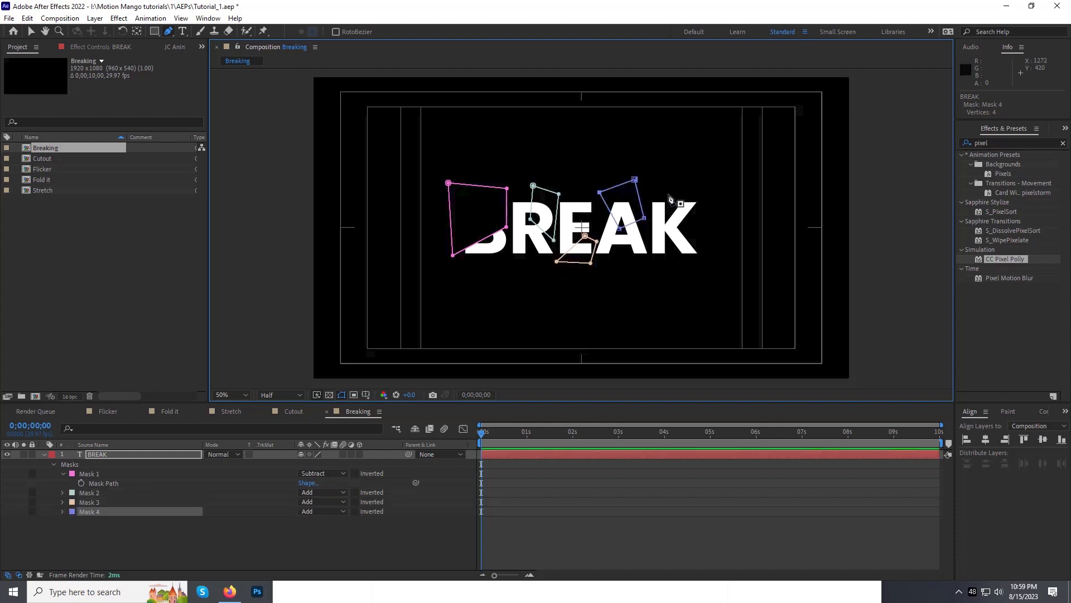
pyautogui.click(677, 228)
pyautogui.click(670, 249)
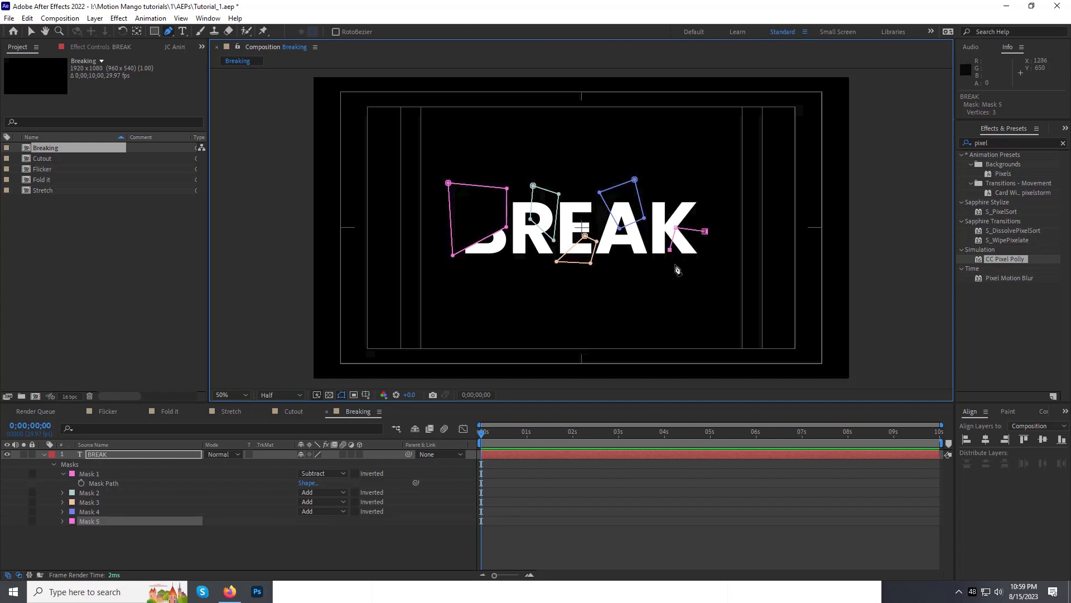
pyautogui.click(705, 231)
# Step: Set all five masks on the BREAK layer to Subtract mode
pyautogui.click(63, 475)
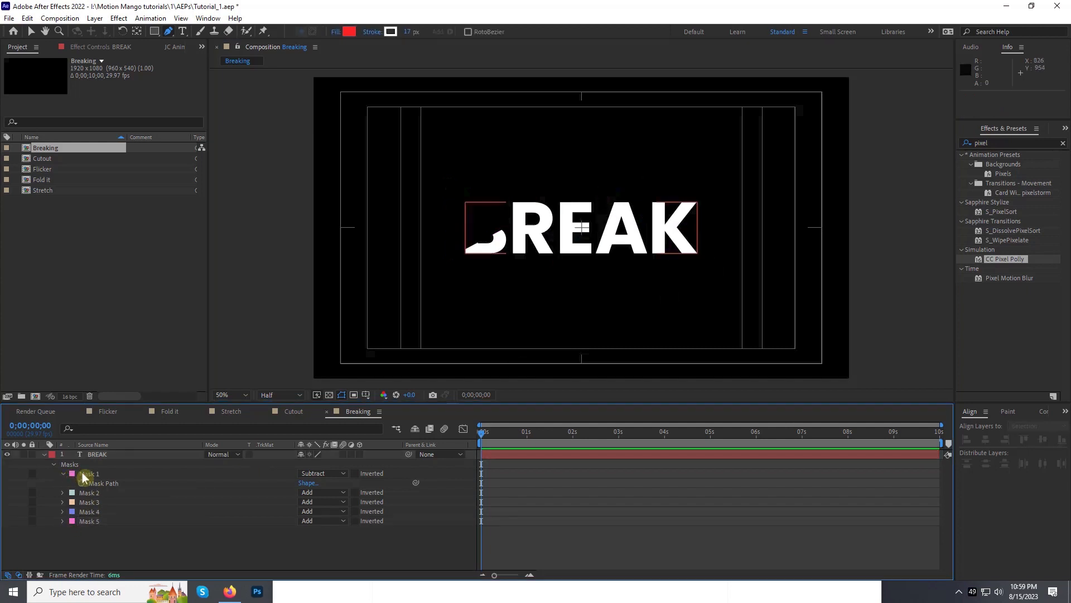
pyautogui.click(63, 473)
pyautogui.click(86, 473)
pyautogui.keyDown('shift'); pyautogui.click(86, 511); pyautogui.keyUp('shift')
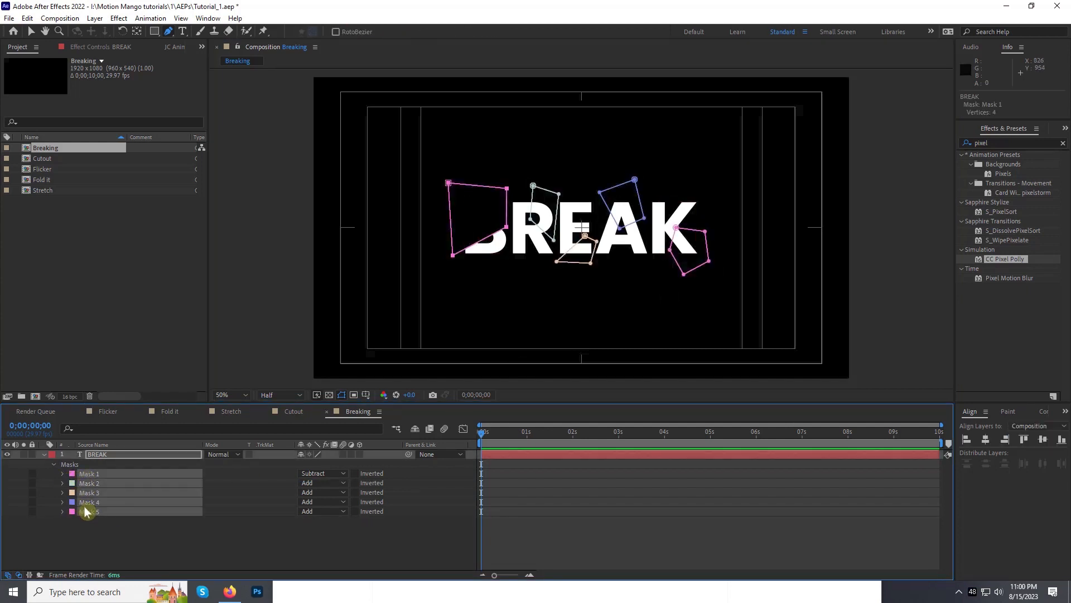
pyautogui.click(316, 485)
pyautogui.click(328, 520)
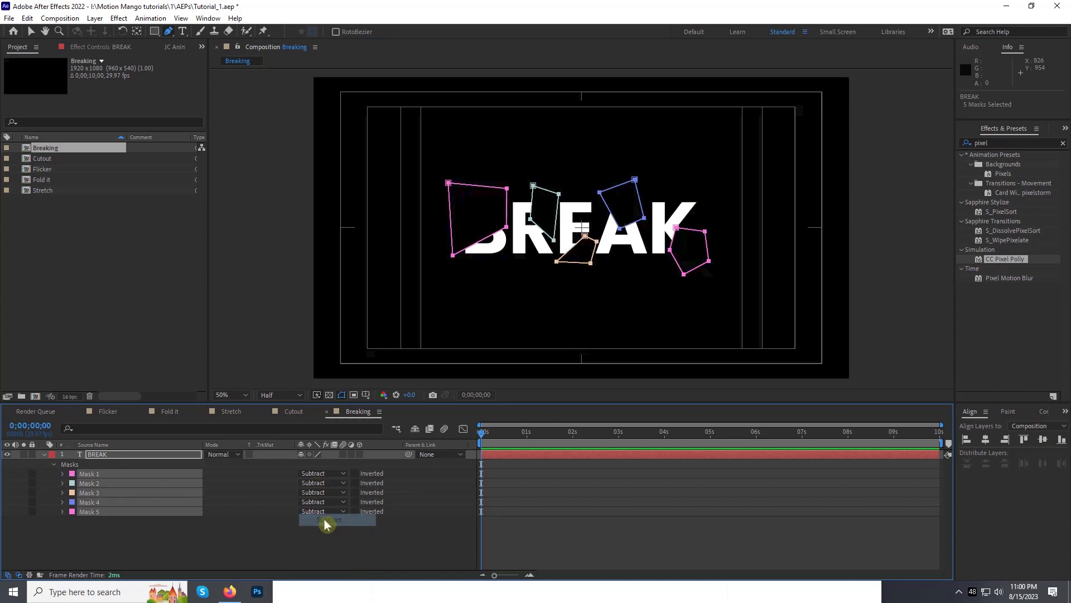
# Step: Duplicate the masked BREAK layer and set all five masks on the copy to Add
pyautogui.click(100, 454)
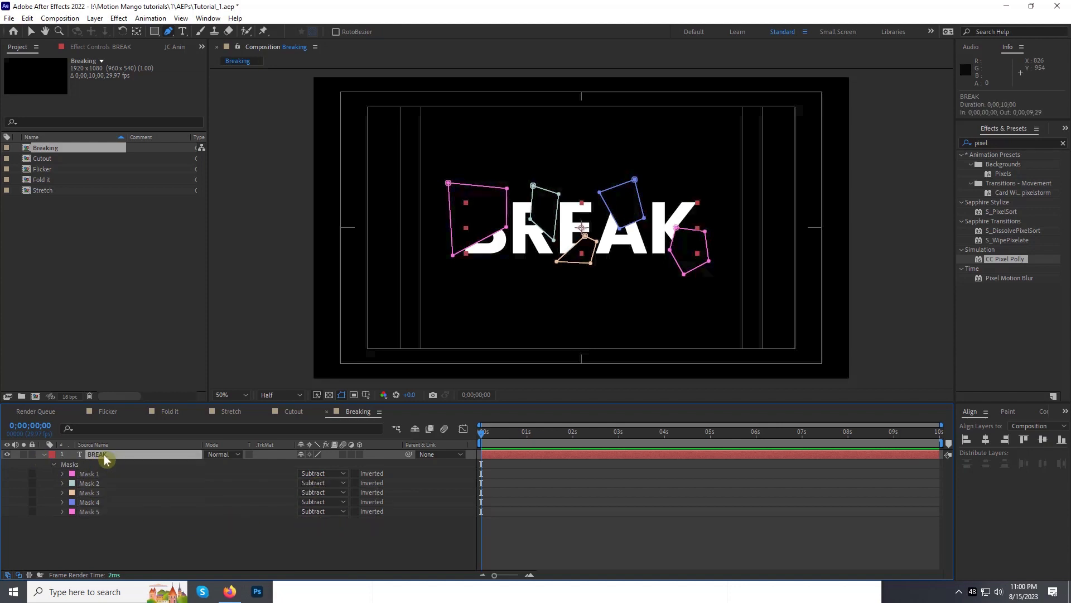
pyautogui.click(27, 18)
pyautogui.click(46, 165)
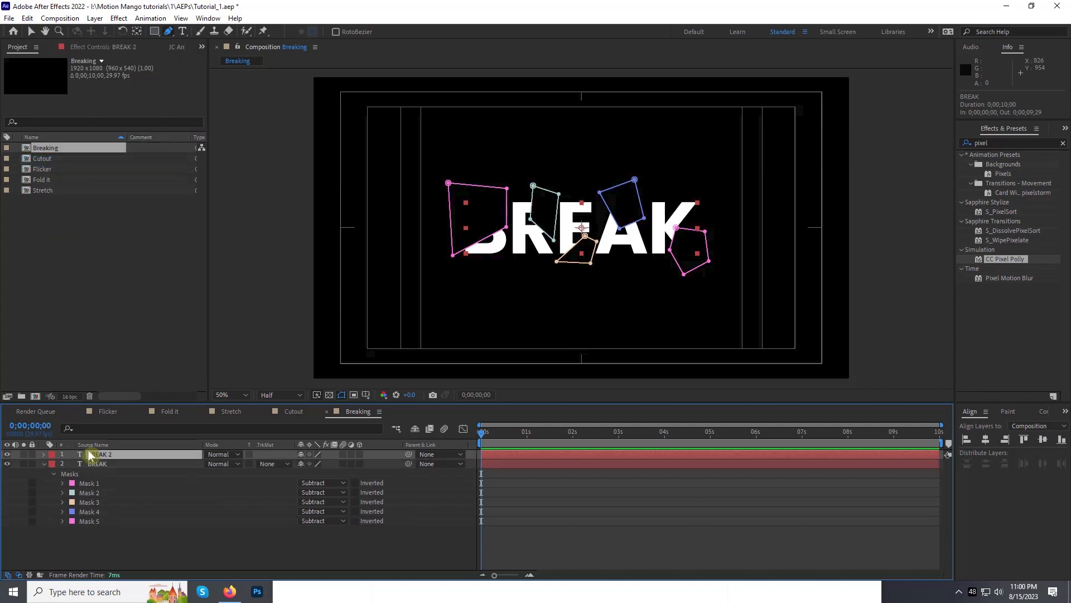
pyautogui.press('m')
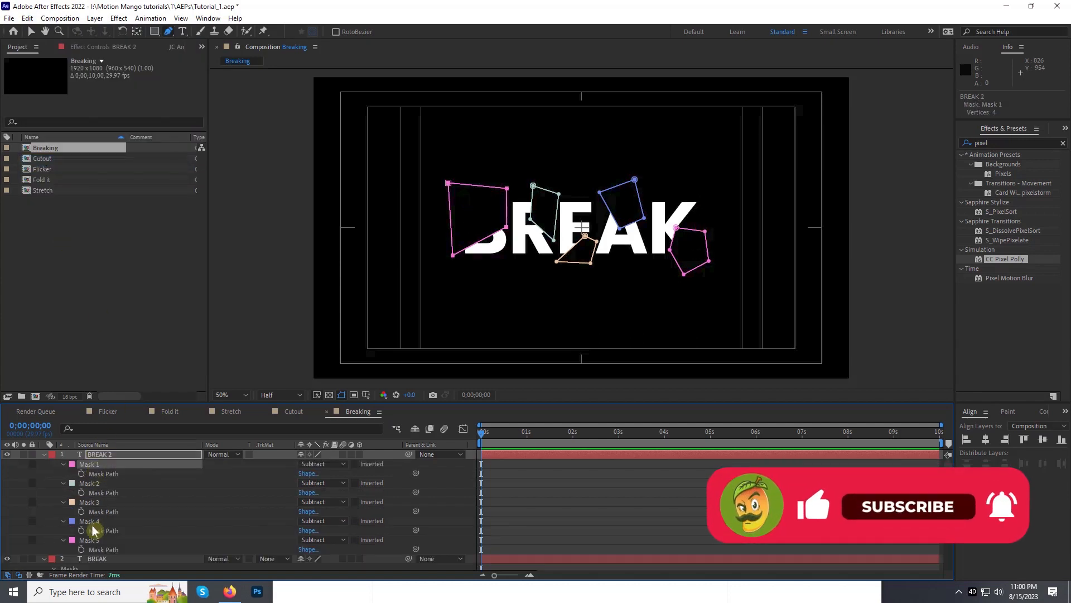
pyautogui.click(327, 464)
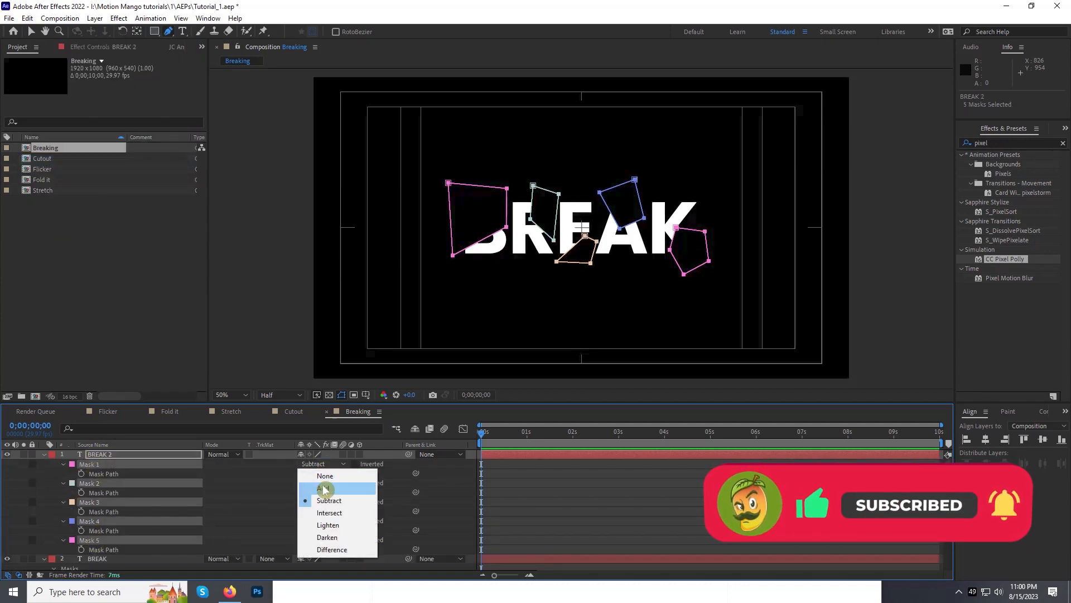
pyautogui.click(329, 486)
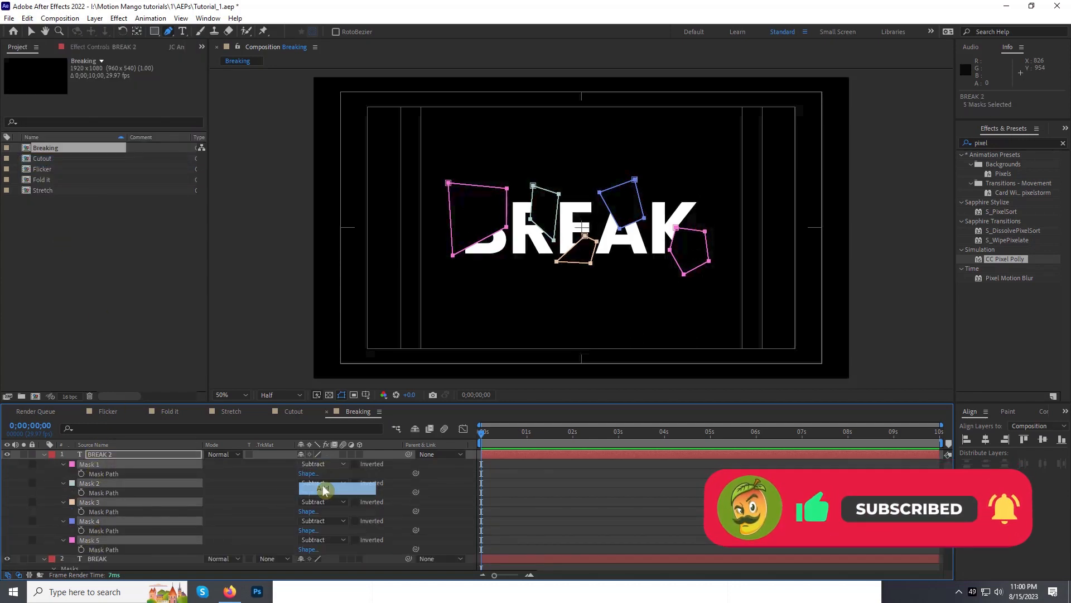
pyautogui.click(44, 454)
pyautogui.click(44, 464)
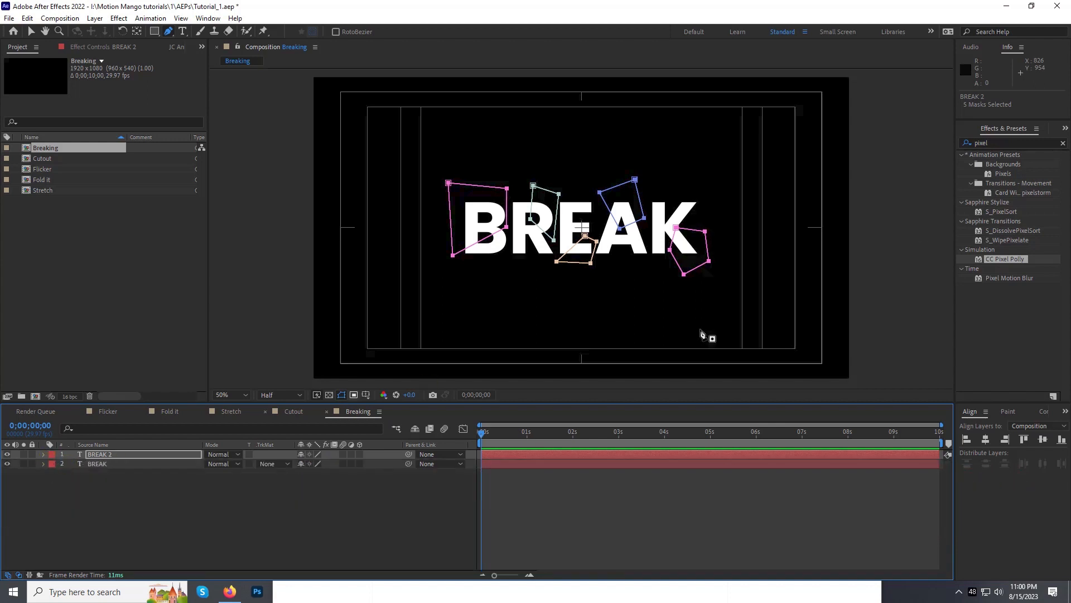
# Step: Apply the CC Pixel Polly simulation effect to the BREAK 2 layer and show its effect controls
pyautogui.click(954, 143)
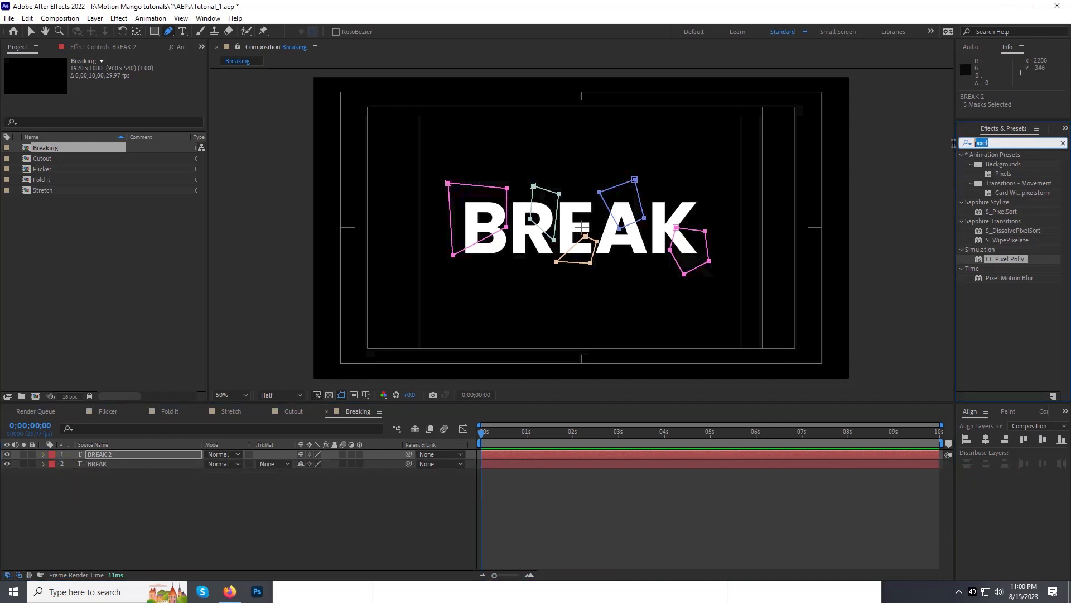
pyautogui.click(127, 21)
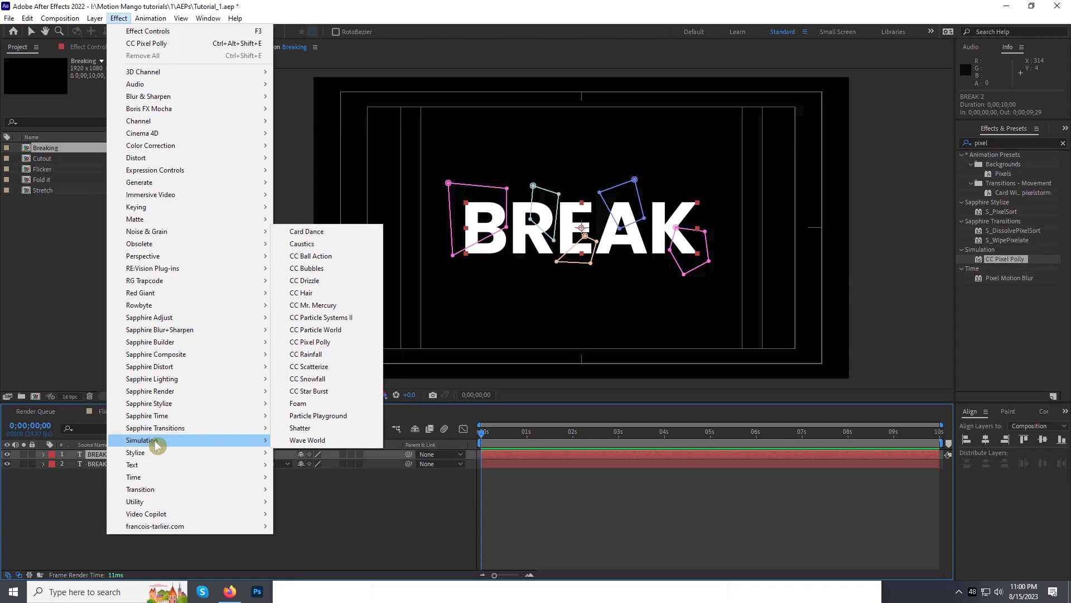
pyautogui.click(322, 343)
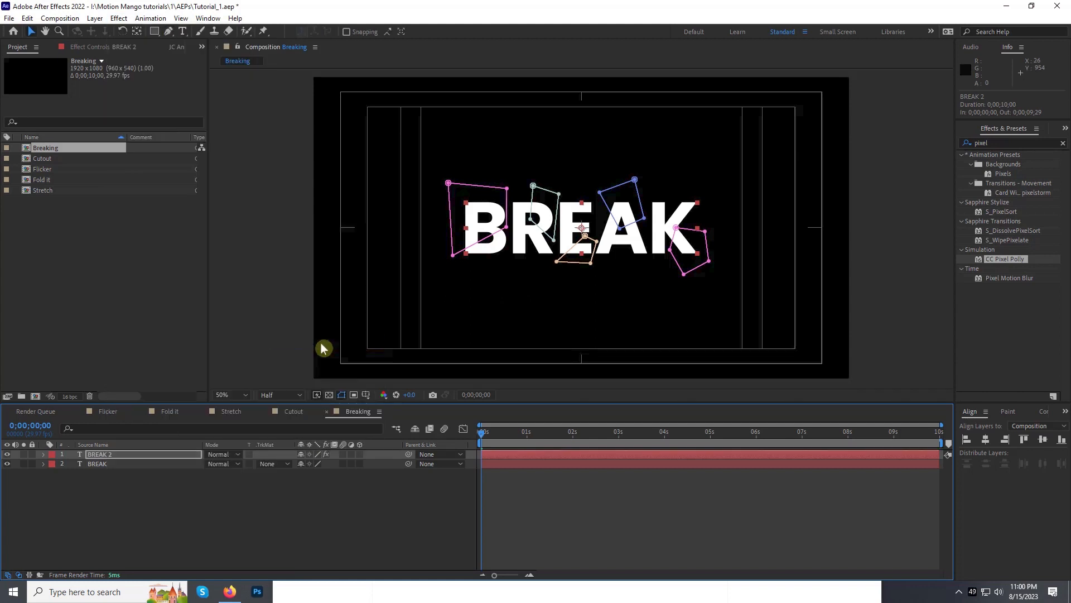
pyautogui.click(112, 49)
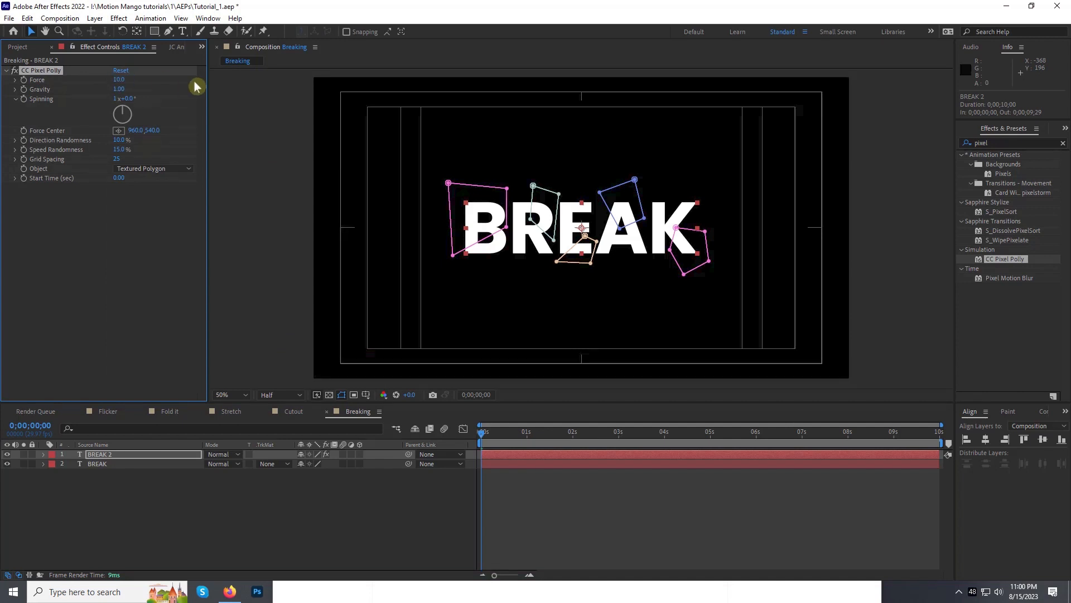
# Step: Set CC Pixel Polly's Gravity to 0 and Grid Spacing to 12 on BREAK 2
pyautogui.moveTo(488, 434); pyautogui.dragTo(497, 437)
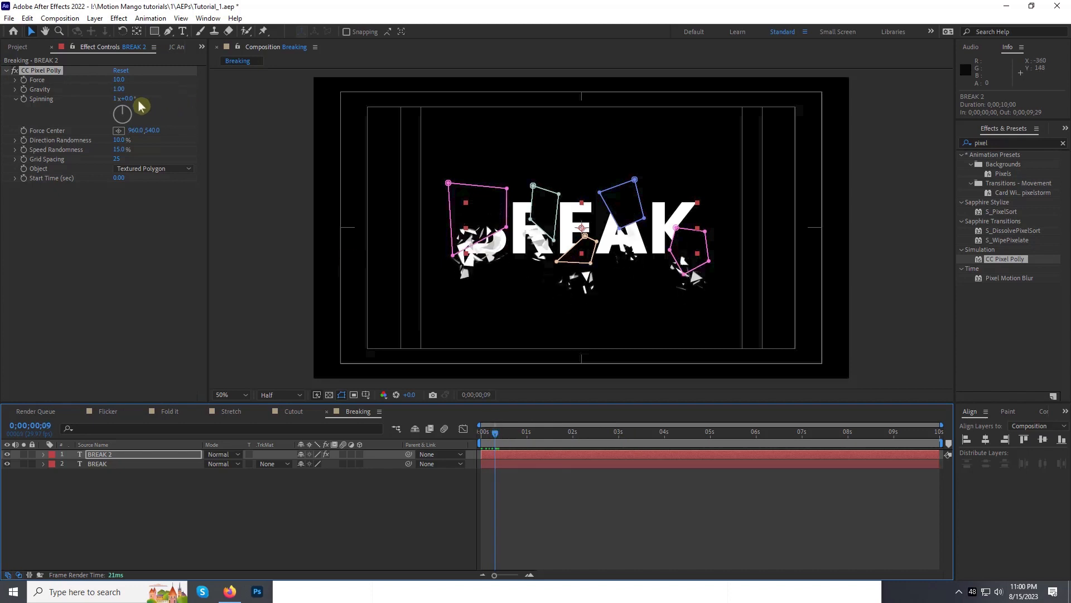
pyautogui.click(120, 90)
pyautogui.write('0')
pyautogui.press('Return')
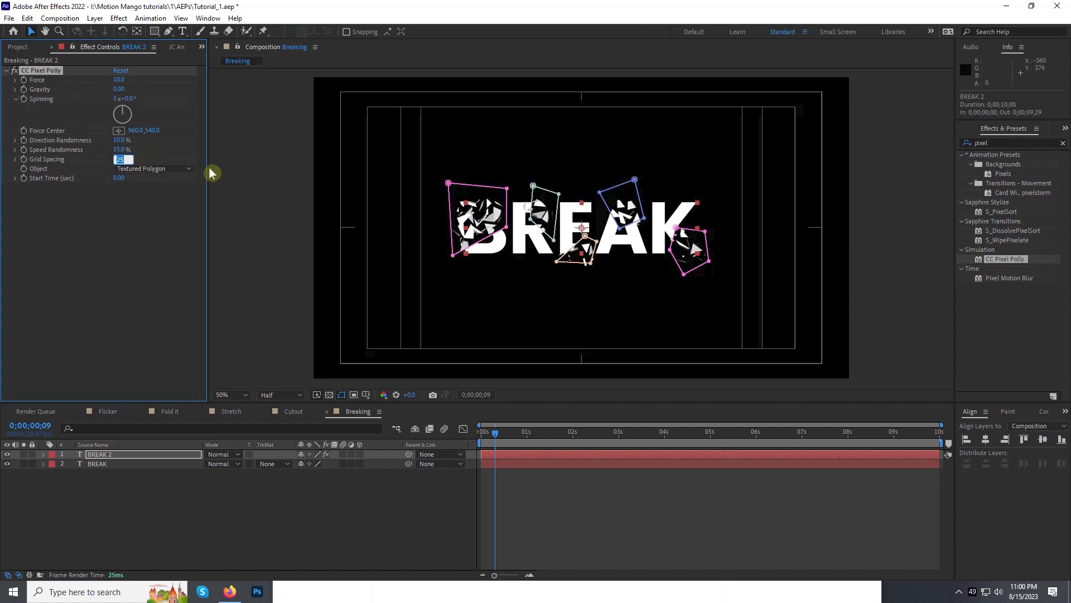
pyautogui.press('Return')
# Step: Preview the BREAK shatter animation from the start of the composition
pyautogui.moveTo(495, 433); pyautogui.dragTo(434, 437)
pyautogui.press('space')
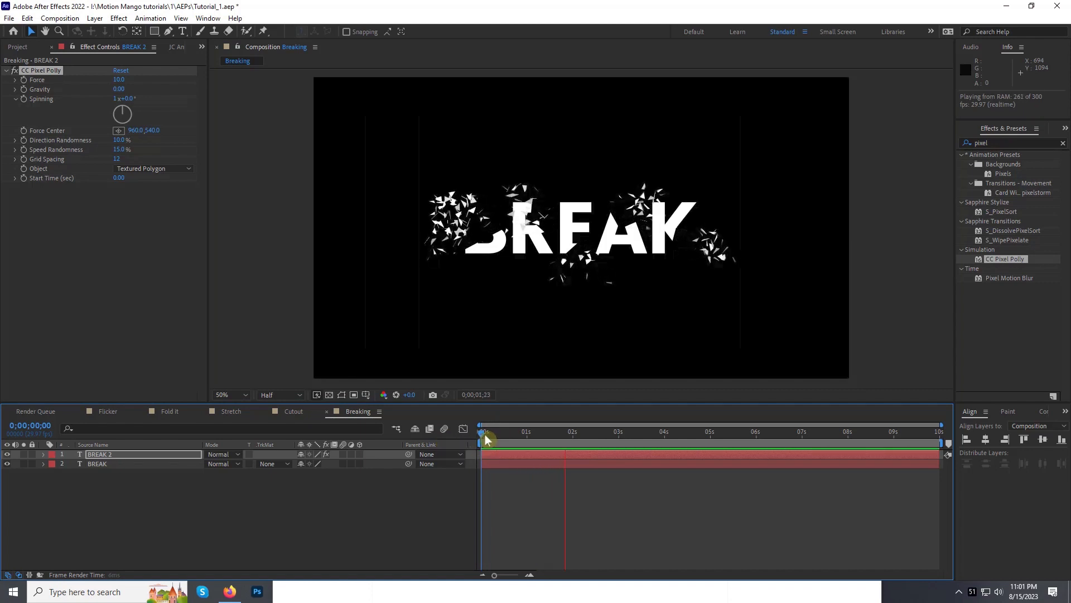
pyautogui.press('space')
pyautogui.press('space')
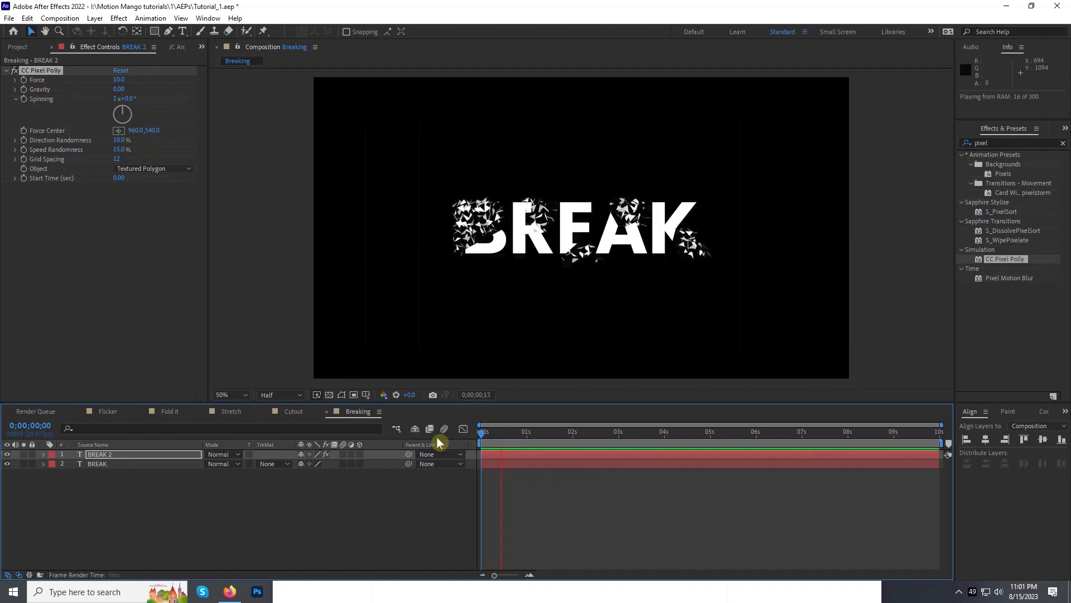
pyautogui.press('space')
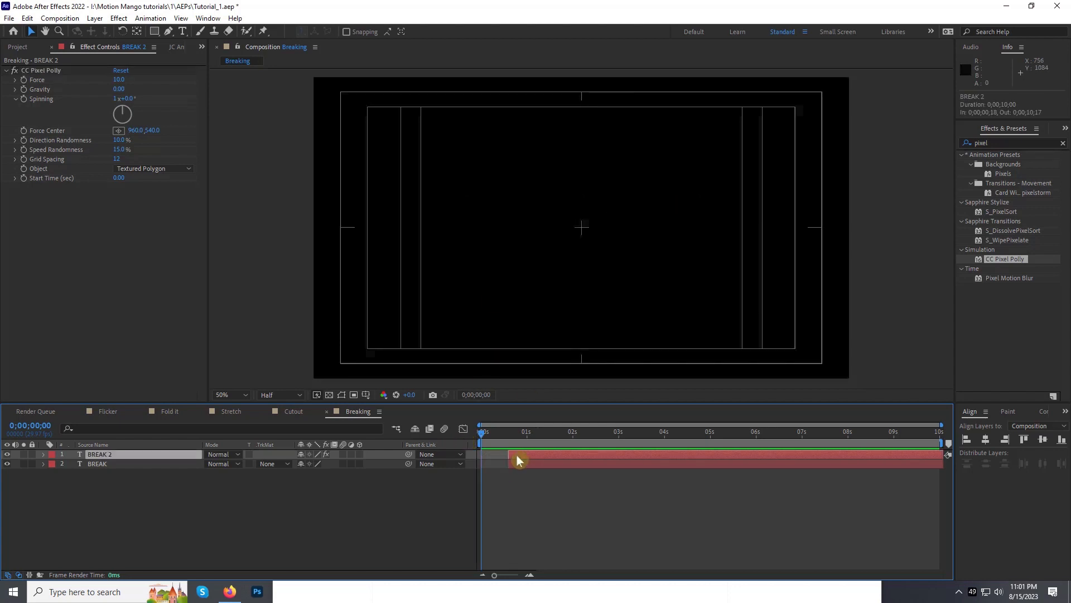
# Step: Shift the BREAK layers to start at 0;00;00;18 and duplicate BREAK 2, with the copy running from 0;00;00;00 to 0;00;00;17
pyautogui.hotkey('ctrl', 'd')
pyautogui.moveTo(489, 438); pyautogui.dragTo(483, 438)
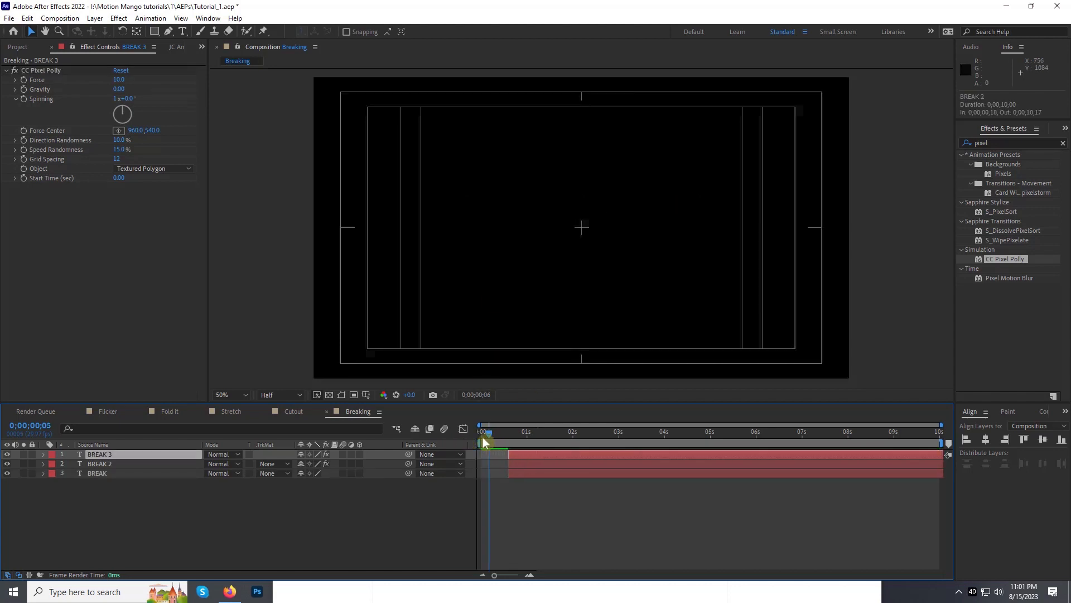
pyautogui.press('[')
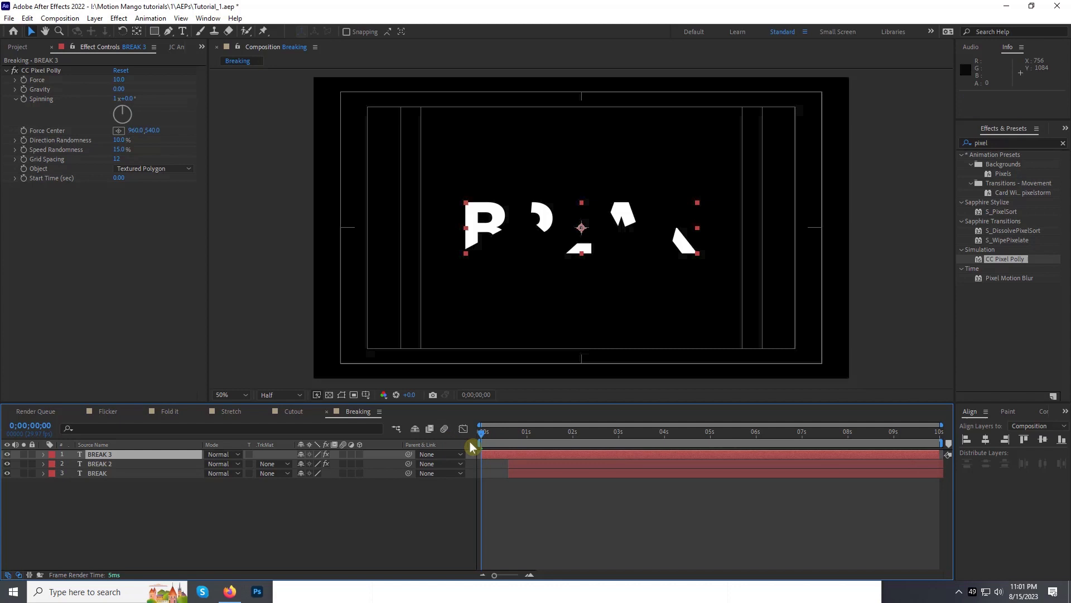
pyautogui.click(508, 435)
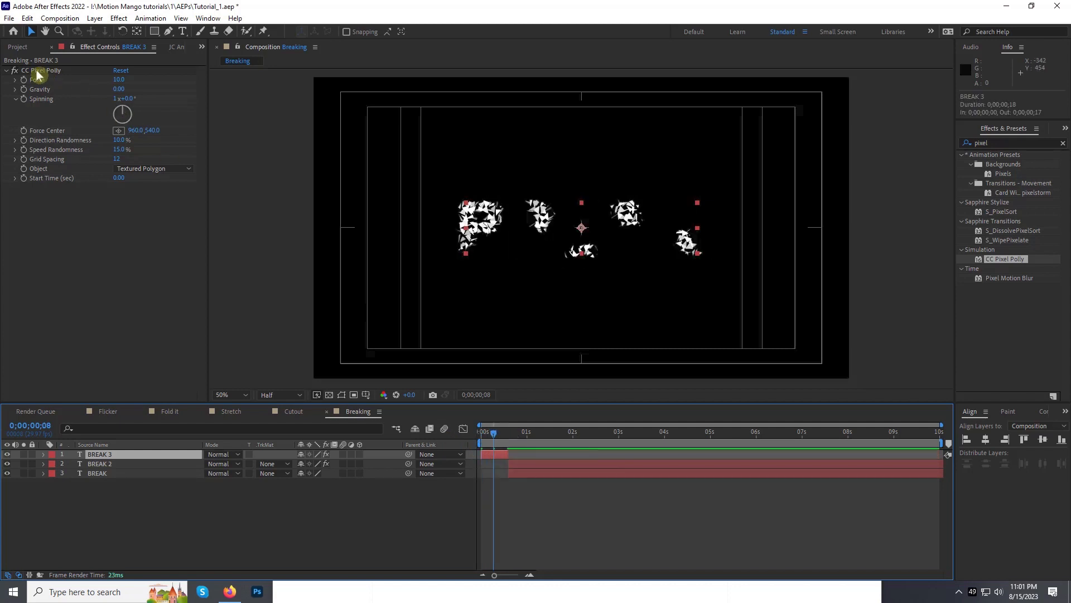
# Step: Delete the CC Pixel Polly effect and all five masks from BREAK 3 so it shows the whole word
pyautogui.click(37, 71)
pyautogui.press('Delete')
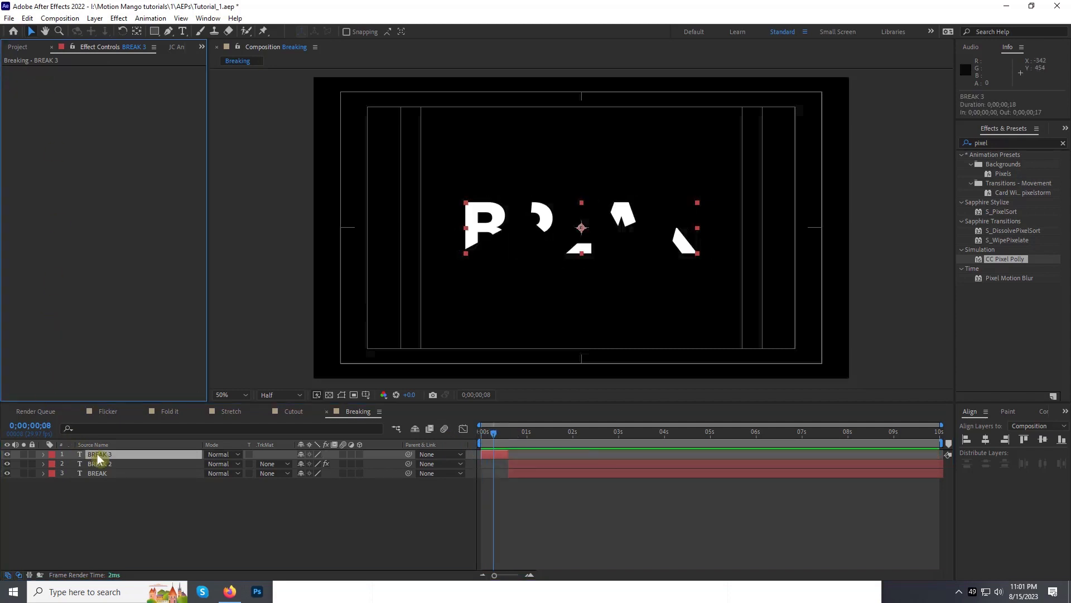
pyautogui.press('m')
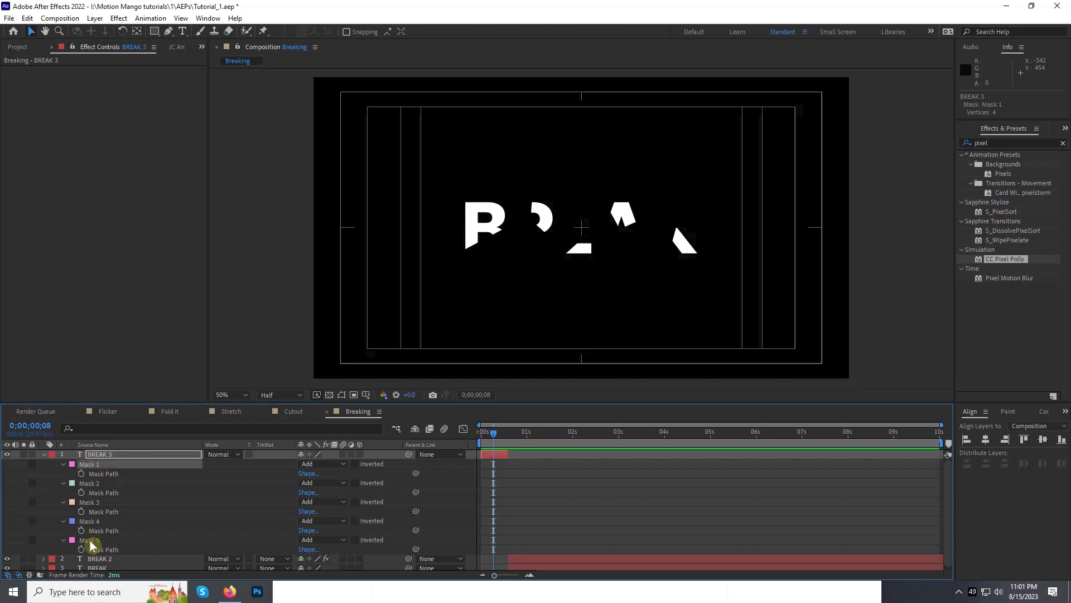
pyautogui.keyDown('shift'); pyautogui.click(90, 540); pyautogui.keyUp('shift')
pyautogui.press('Delete')
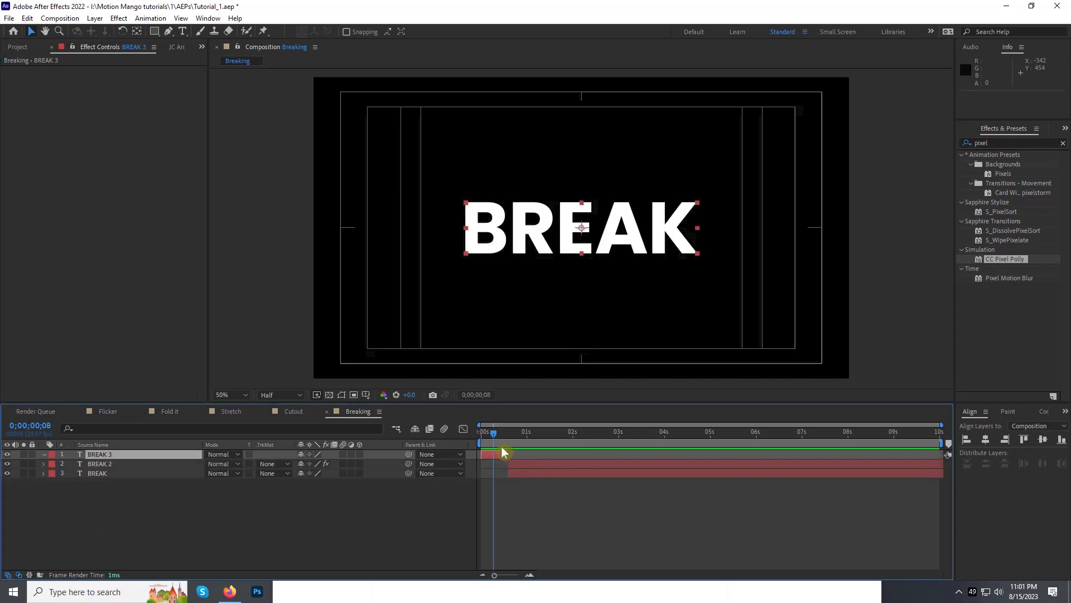
# Step: Set the work area end at 0;00;02;29 and preview the finished BREAK animation
pyautogui.moveTo(555, 445); pyautogui.dragTo(618, 449)
pyautogui.press('n')
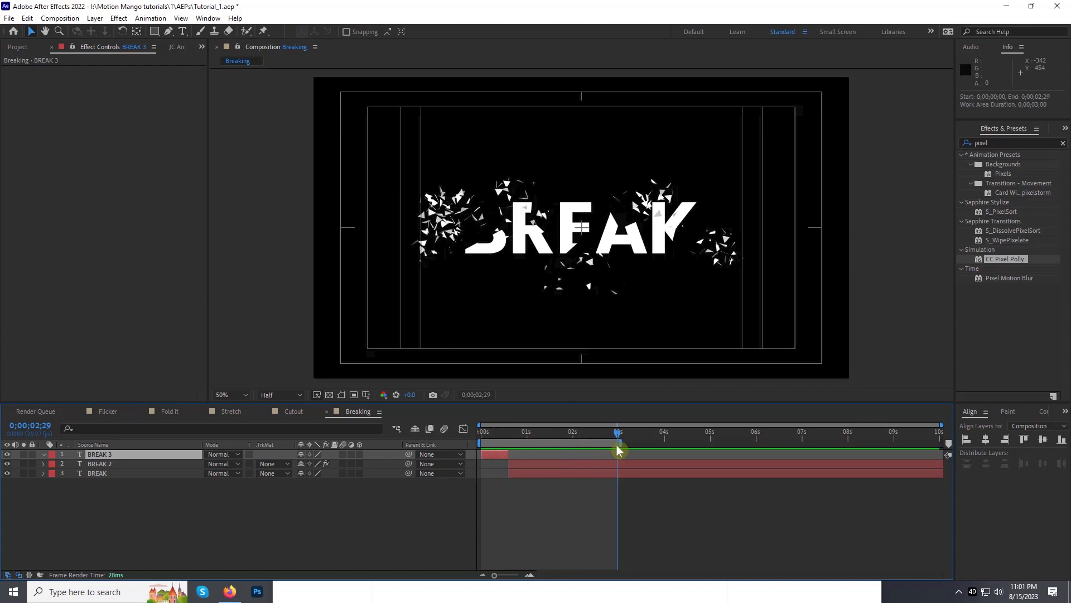
pyautogui.press('space')
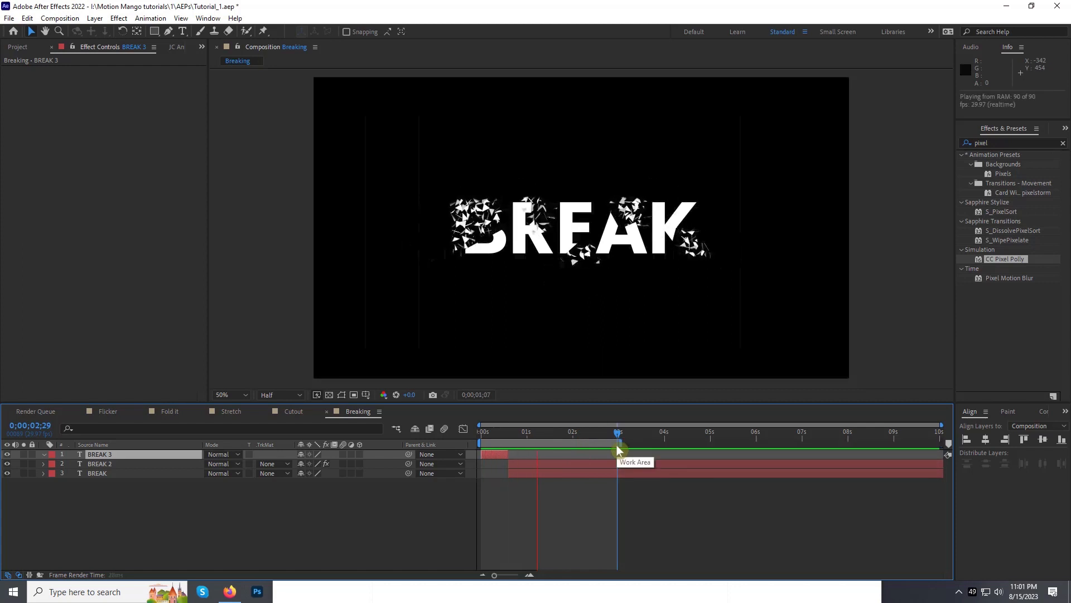